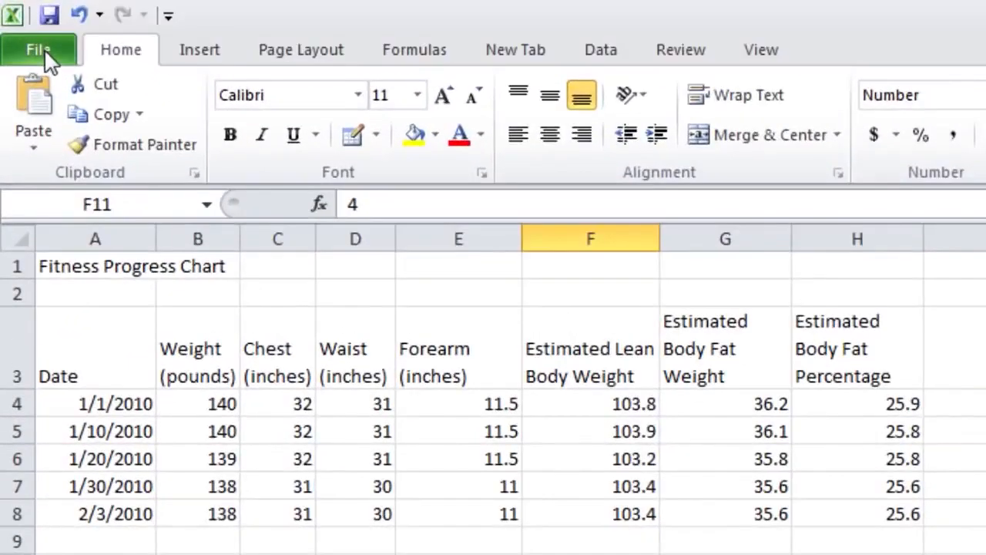
# Try to save the format-cells practice workbook under a new file name in the Excel Examples folder
pyautogui.click(25, 31)
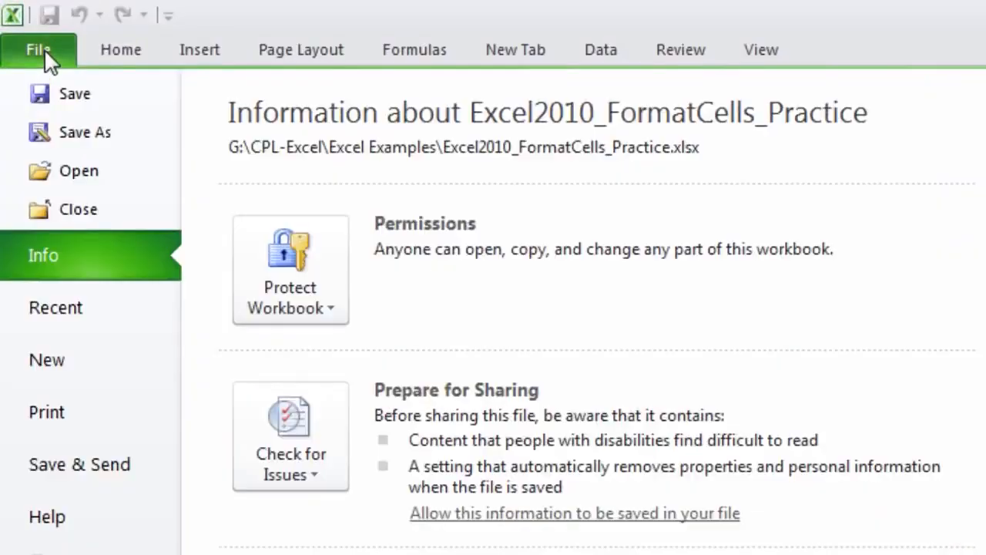
pyautogui.click(142, 139)
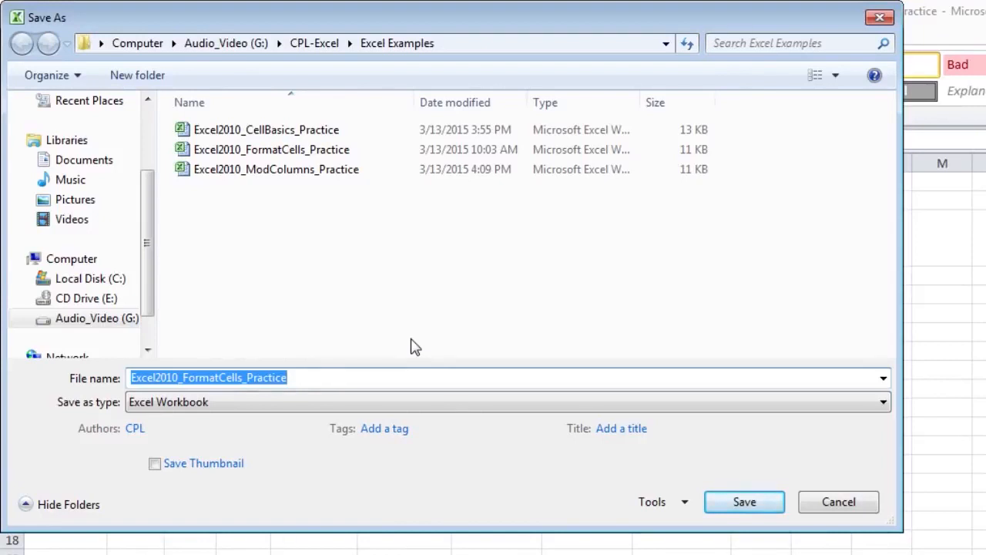
pyautogui.write('C')
pyautogui.moveTo(184, 378); pyautogui.dragTo(301, 381)
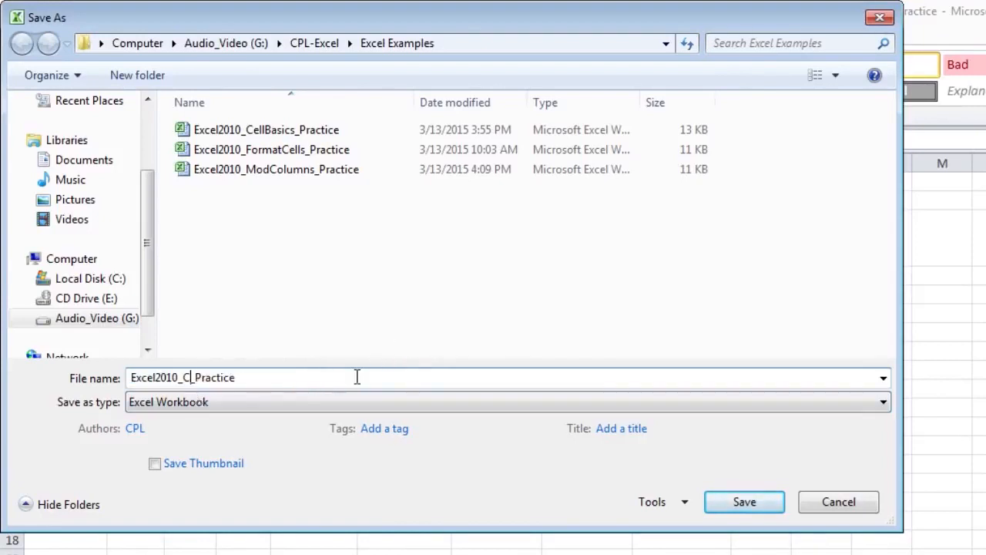
pyautogui.write('PL')
pyautogui.press('BackSpace')
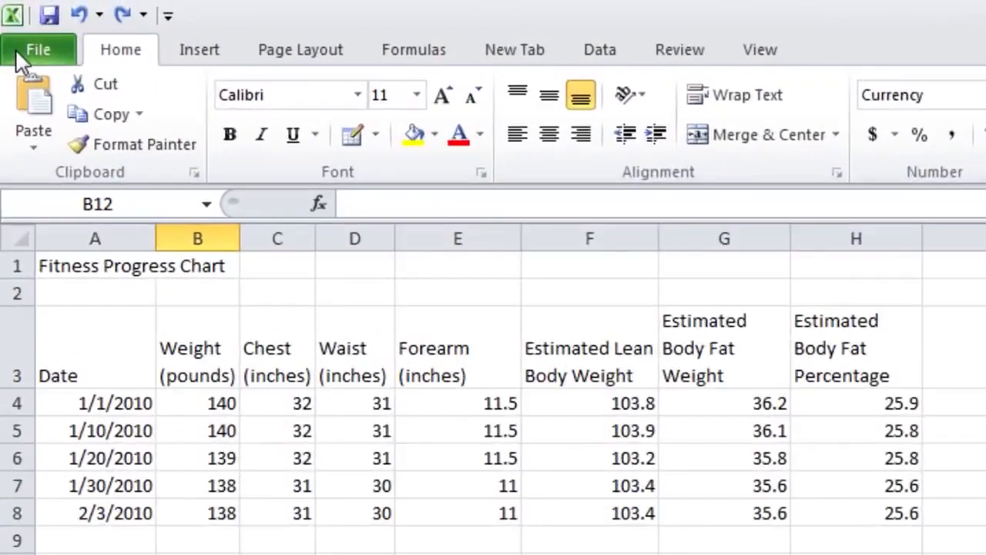
# Open the workbook's 1:25 PM autosaved version
pyautogui.click(16, 48)
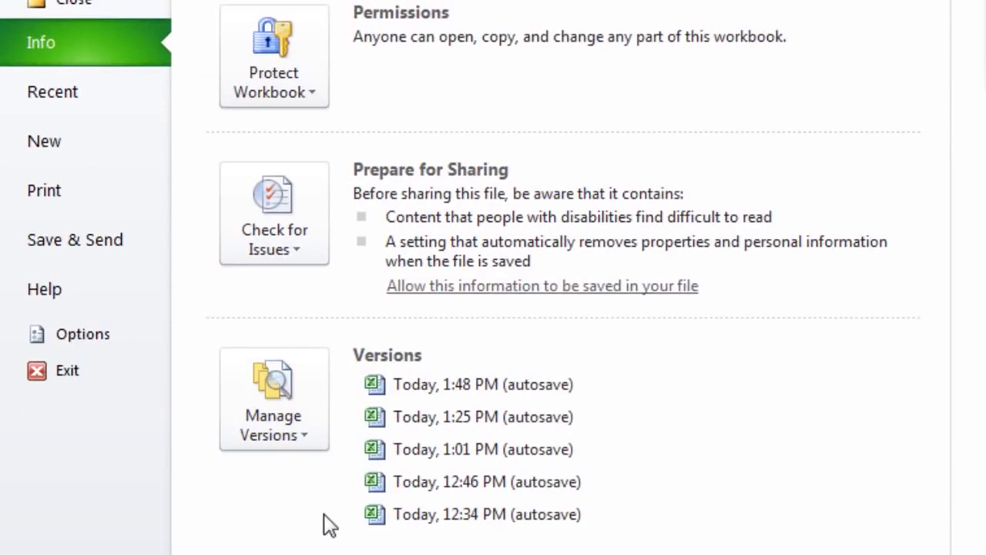
pyautogui.click(466, 417)
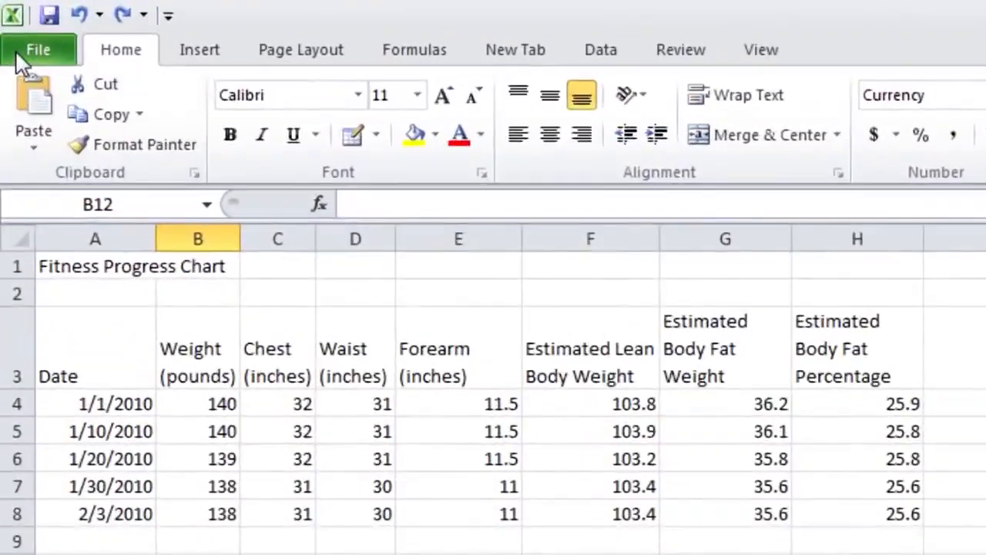
# Open the ENG101-2003 workbook from the CPL-Excel folder
pyautogui.click(17, 51)
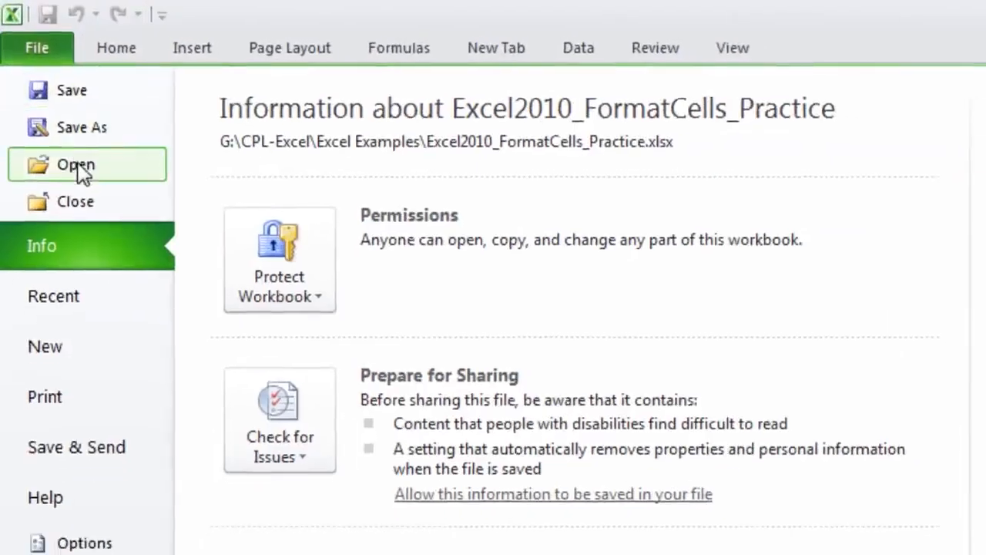
pyautogui.click(68, 164)
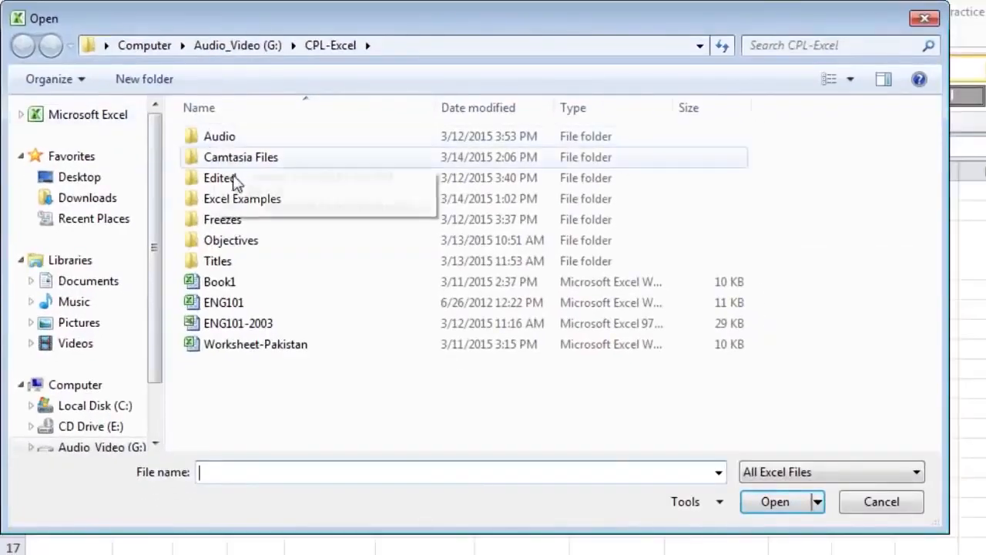
pyautogui.click(275, 331)
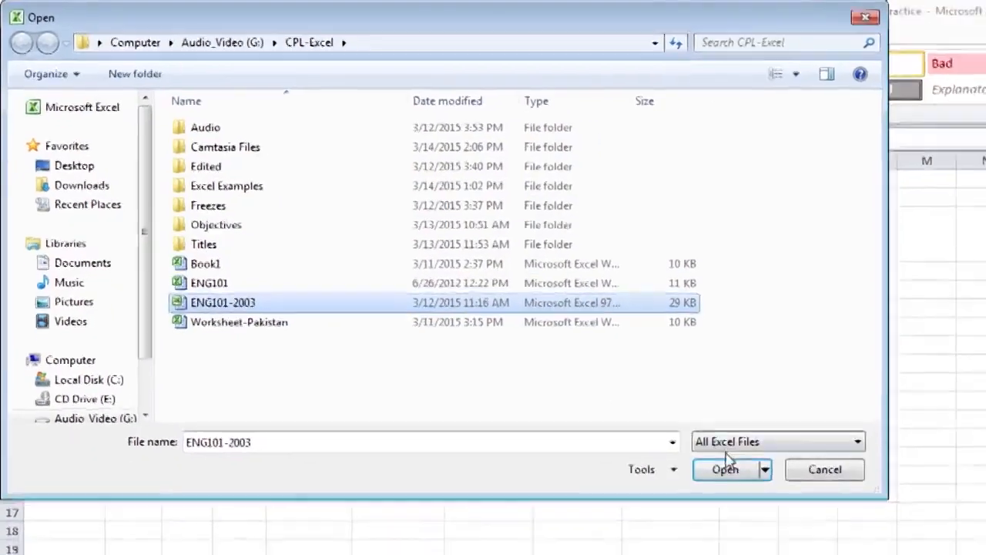
pyautogui.click(775, 501)
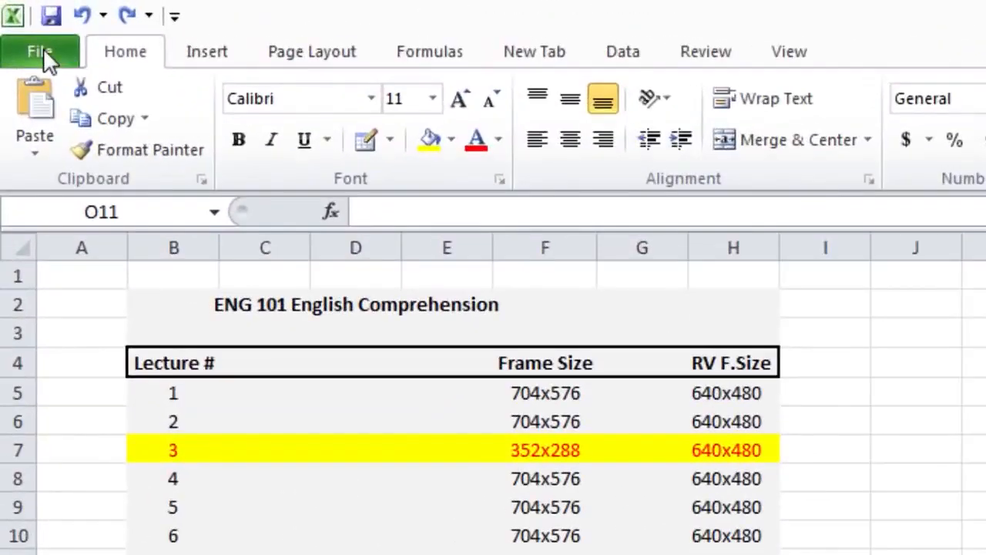
# Prepare a copy of the workbook named ENG101-2010 in the Excel Examples folder and choose its file format
pyautogui.click(43, 51)
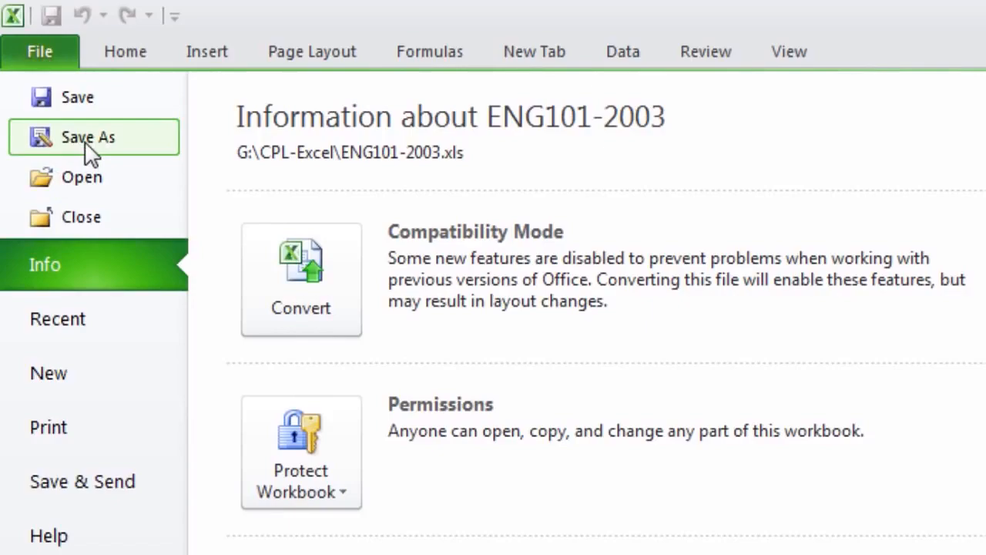
pyautogui.click(87, 142)
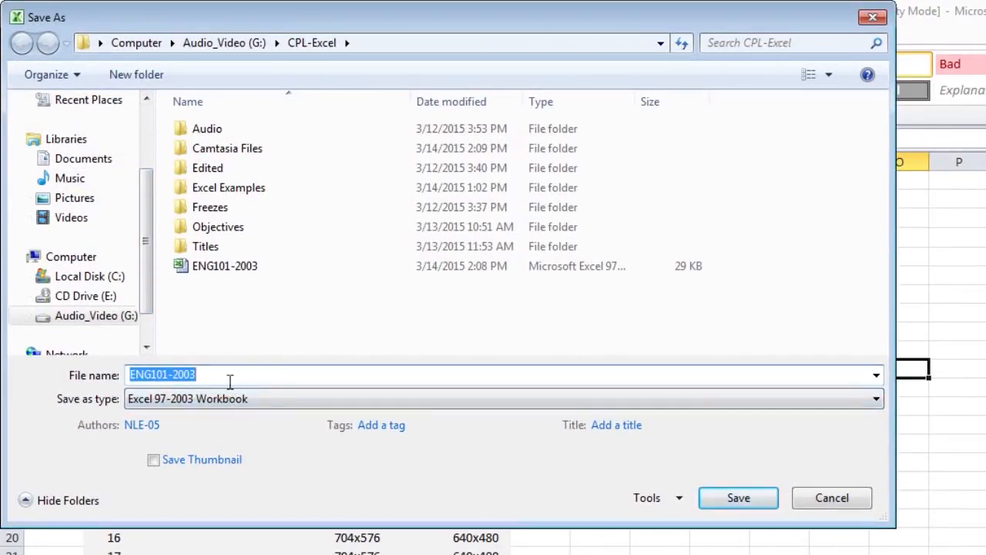
pyautogui.doubleClick(225, 191)
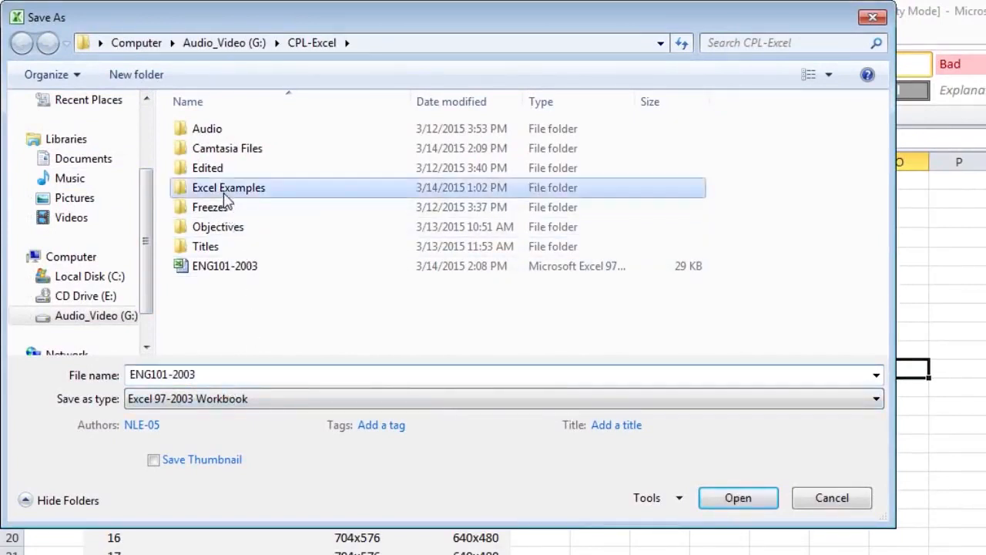
pyautogui.click(245, 376)
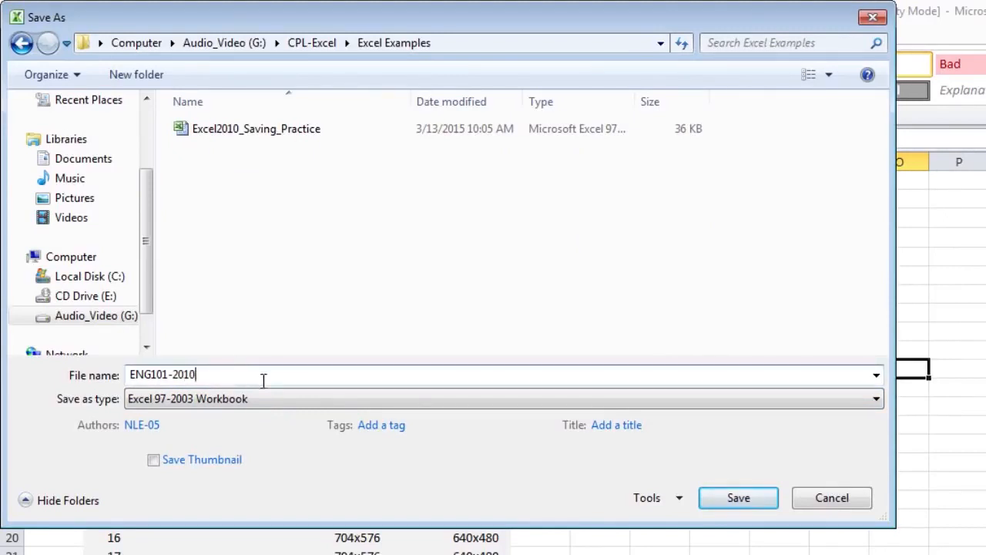
pyautogui.click(300, 401)
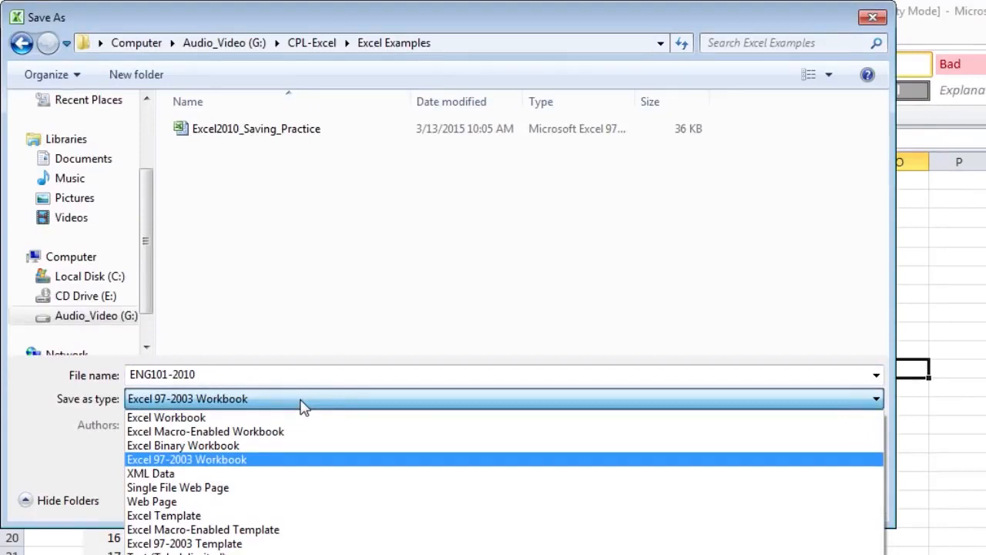
pyautogui.click(303, 406)
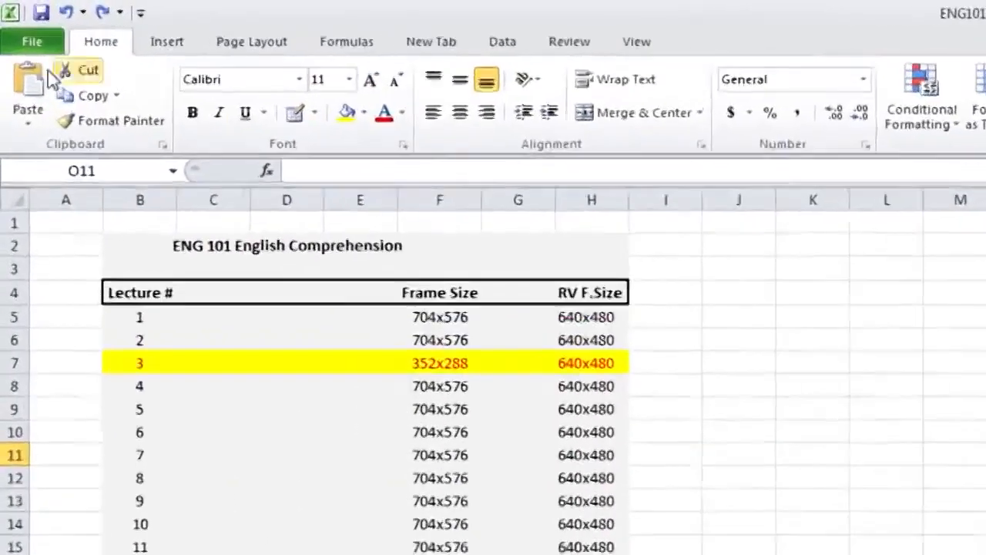
# Save the workbook in PDF format as "ENG101-2003 PDF" in the CPL-Excel folder
pyautogui.click(33, 46)
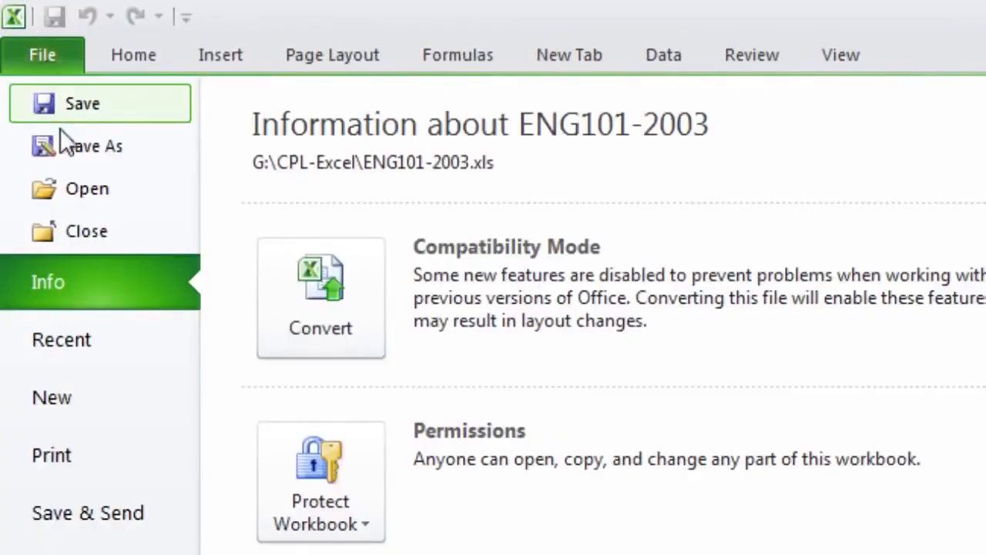
pyautogui.click(92, 147)
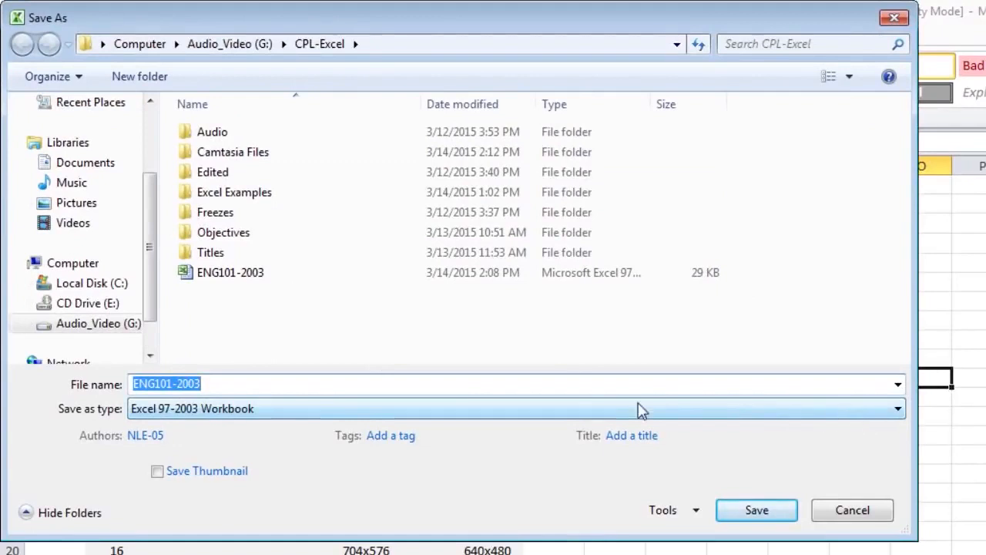
pyautogui.click(570, 414)
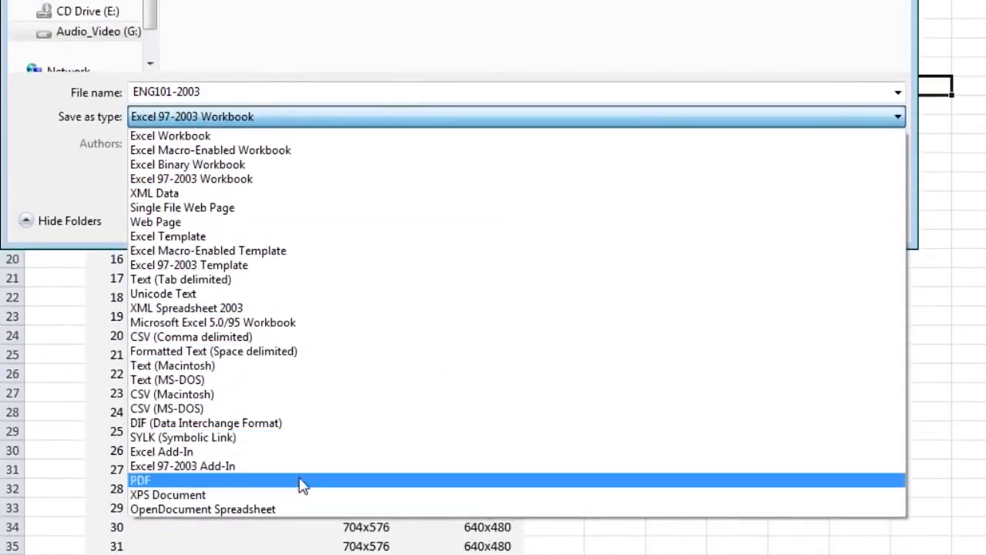
pyautogui.click(301, 484)
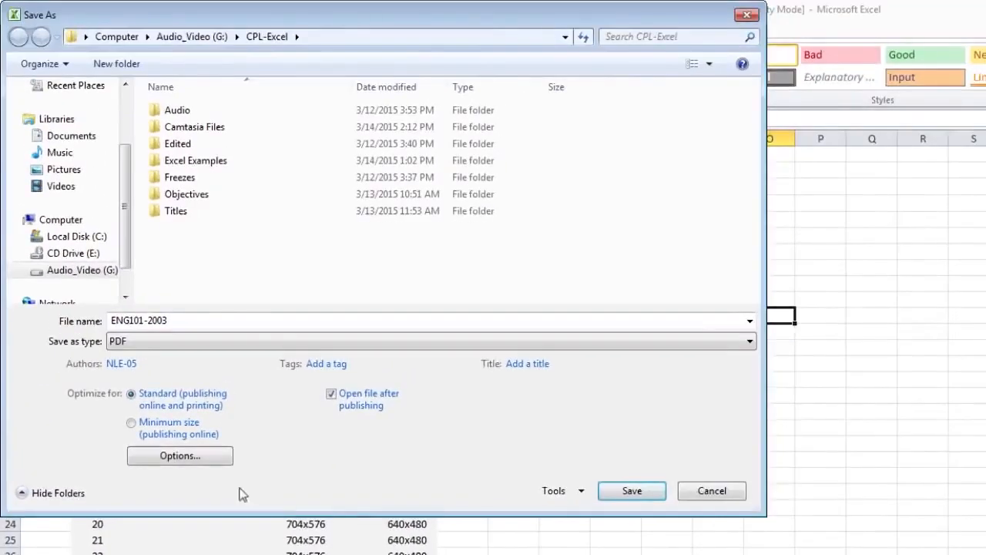
pyautogui.doubleClick(201, 320)
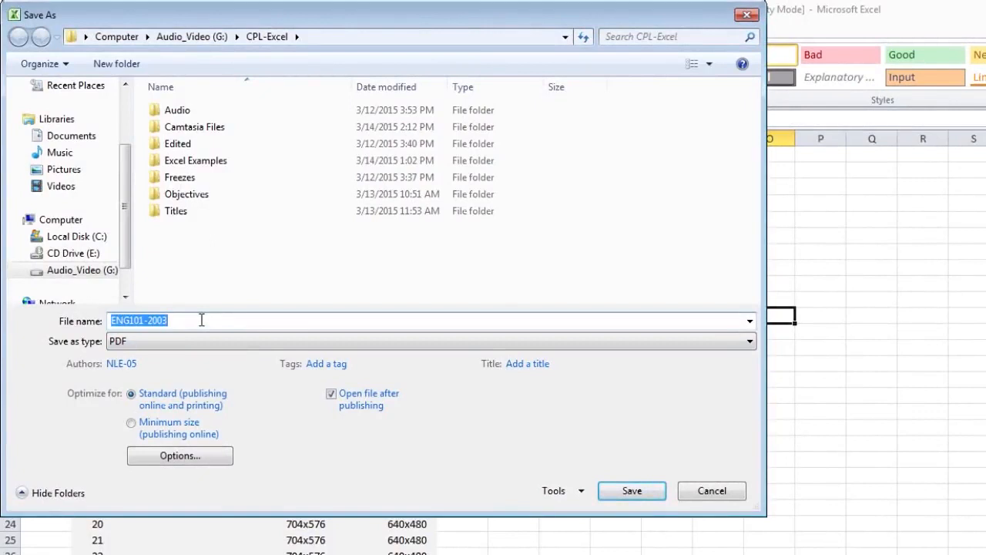
pyautogui.click(201, 320)
pyautogui.write('P')
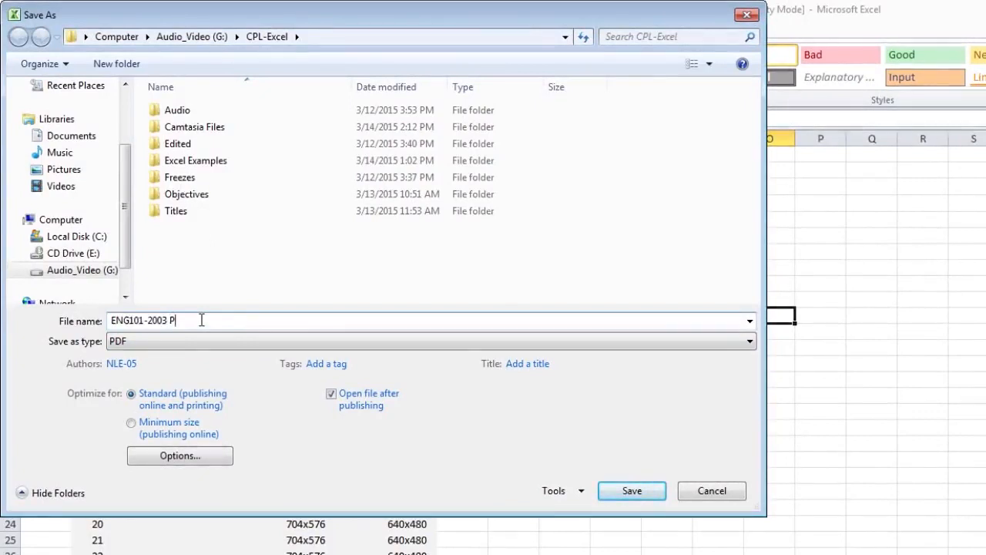
pyautogui.write('DF')
pyautogui.click(639, 493)
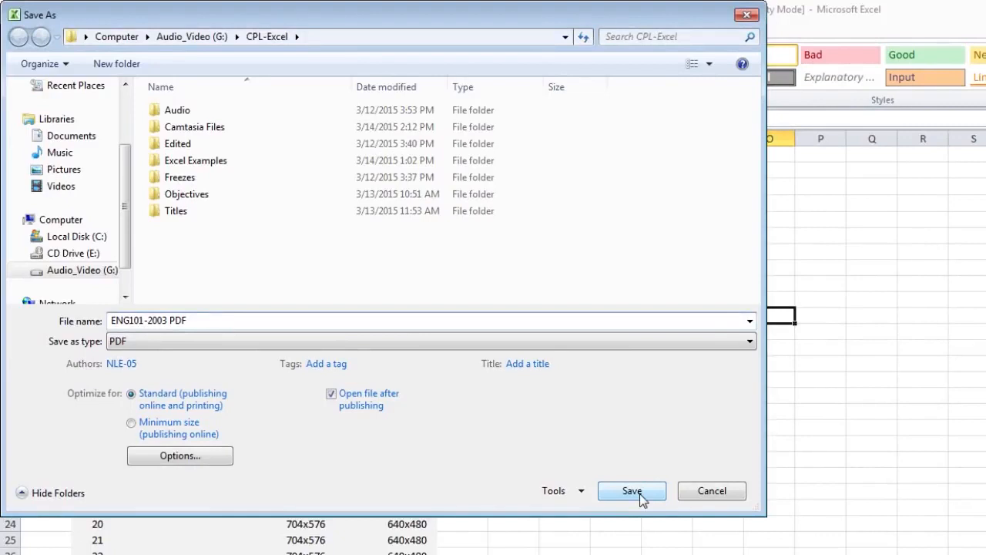
# Set the PDF export options to publish the entire workbook
pyautogui.click(209, 456)
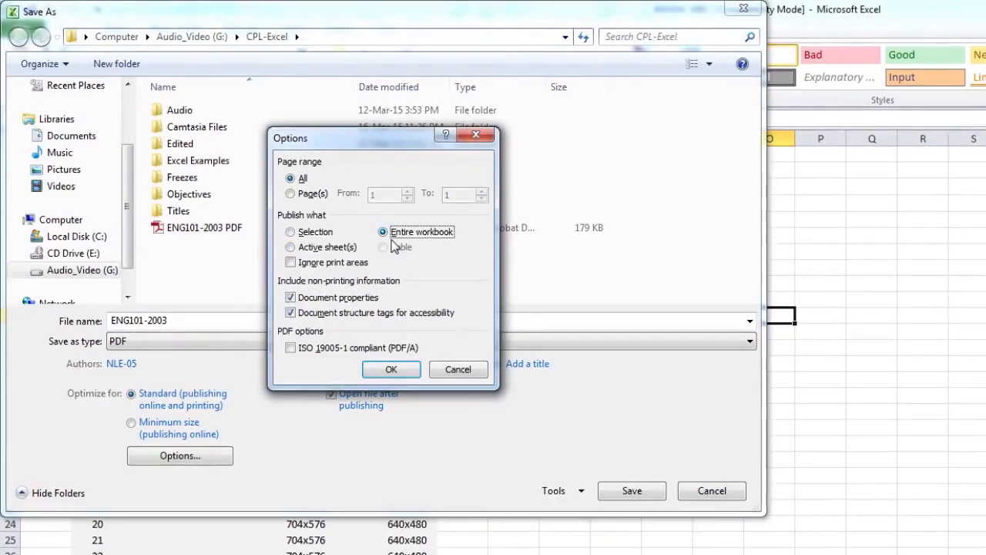
pyautogui.click(391, 370)
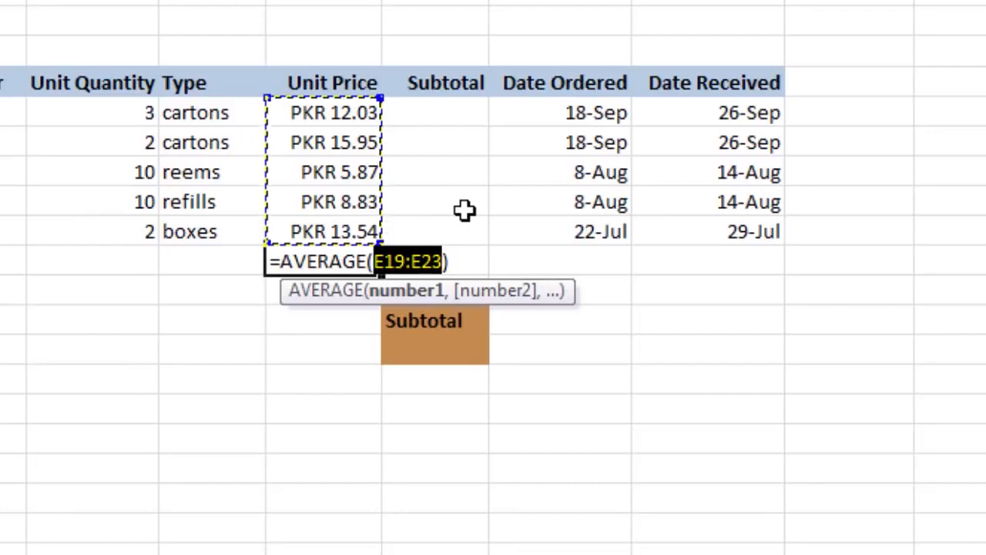
# Complete the AVERAGE formula for Unit Price cells E19:E23 and select its cell
pyautogui.press('Return')
pyautogui.click(359, 264)
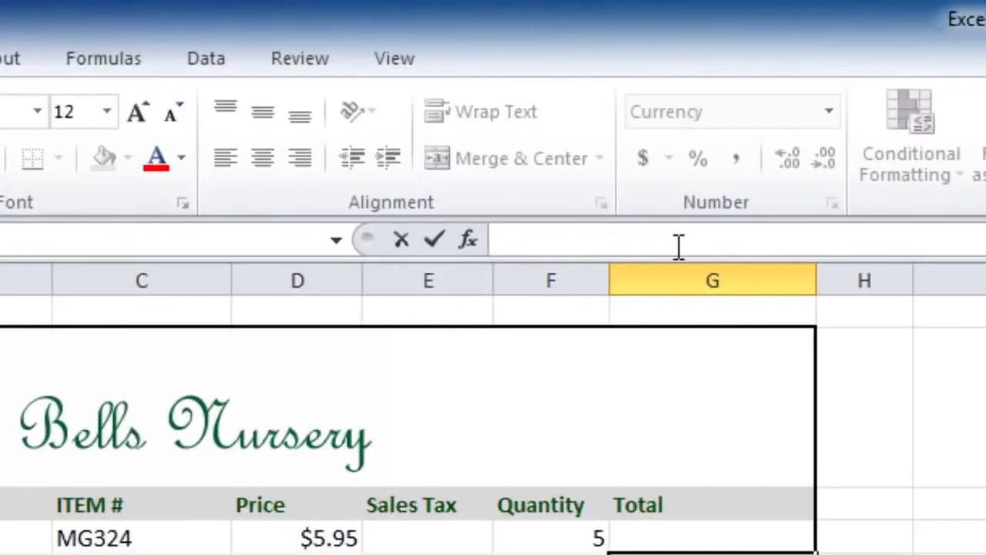
# Start a SUM formula in the Total column for the first item of the Blooming Bells Nursery sheet
pyautogui.click(678, 245)
pyautogui.write('=')
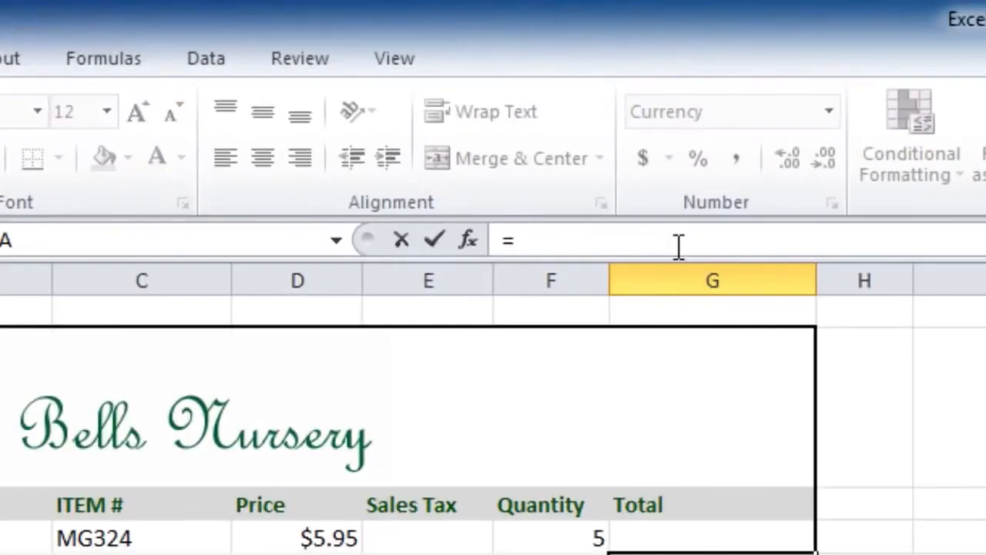
pyautogui.write('SUM(')
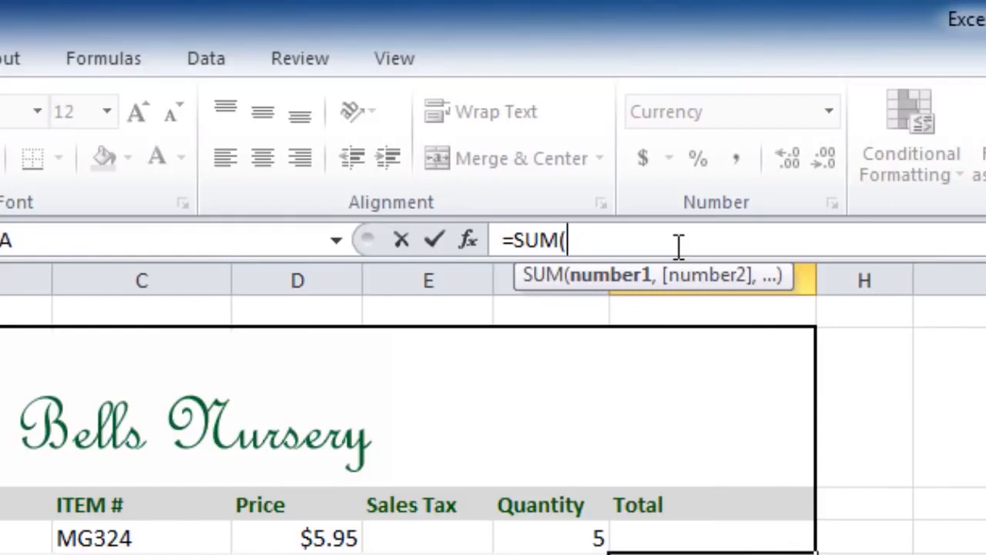
pyautogui.write('C')
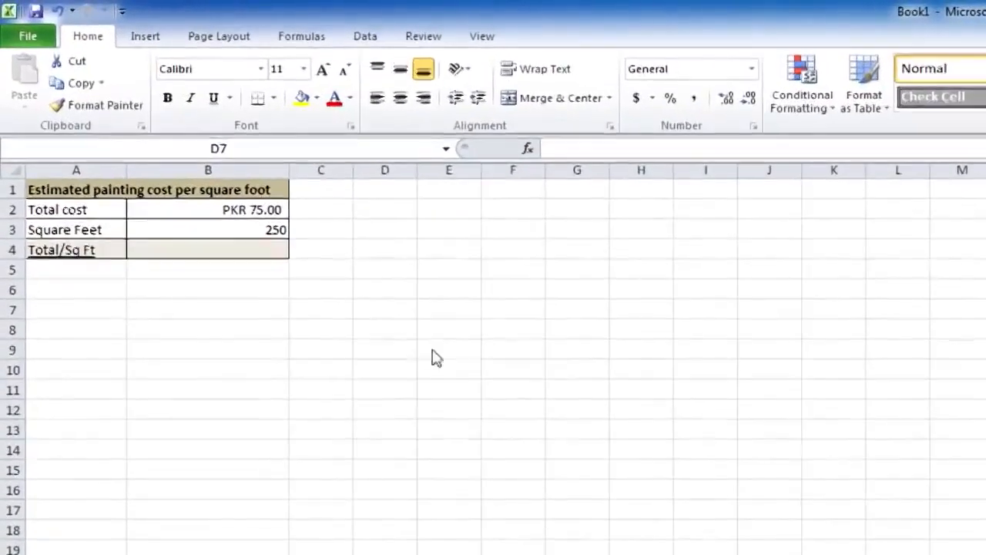
# Enter the formula =75/250 in B4 for Total/Sq Ft and reselect the cell to review it
pyautogui.click(262, 248)
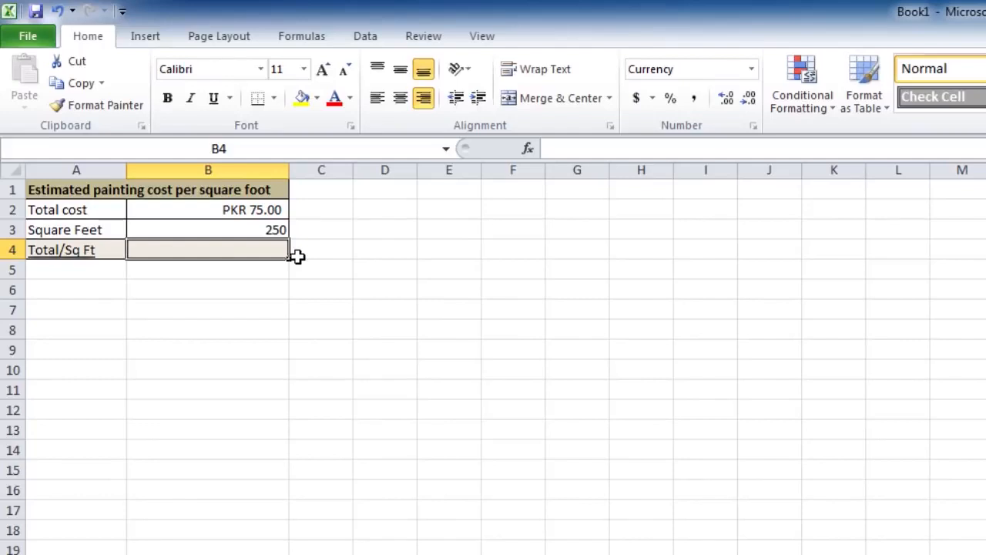
pyautogui.click(582, 149)
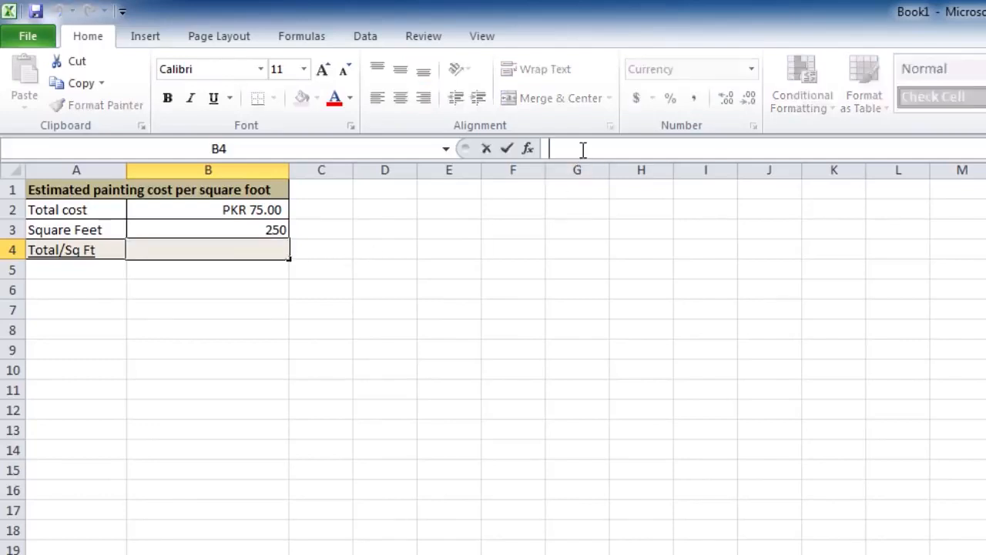
pyautogui.write('=')
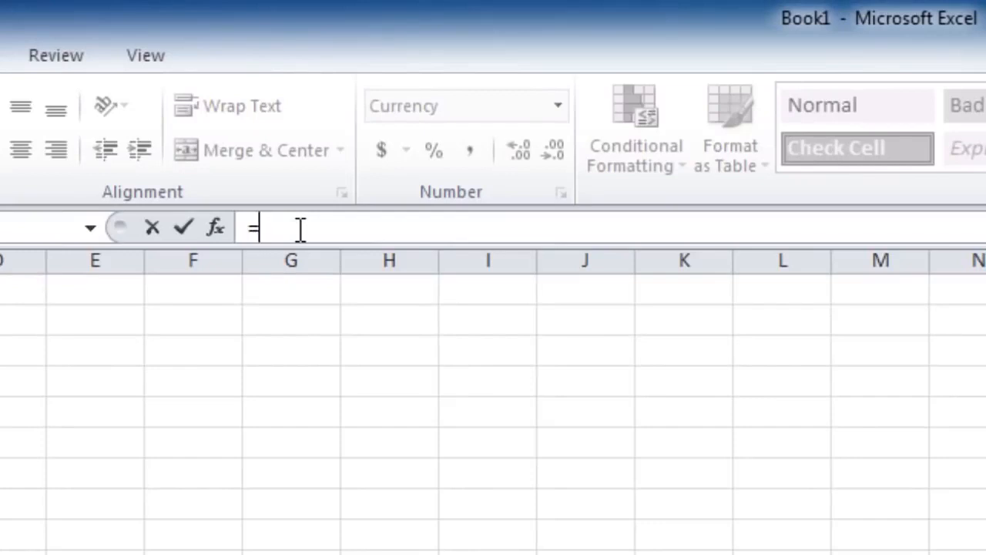
pyautogui.write('75/250')
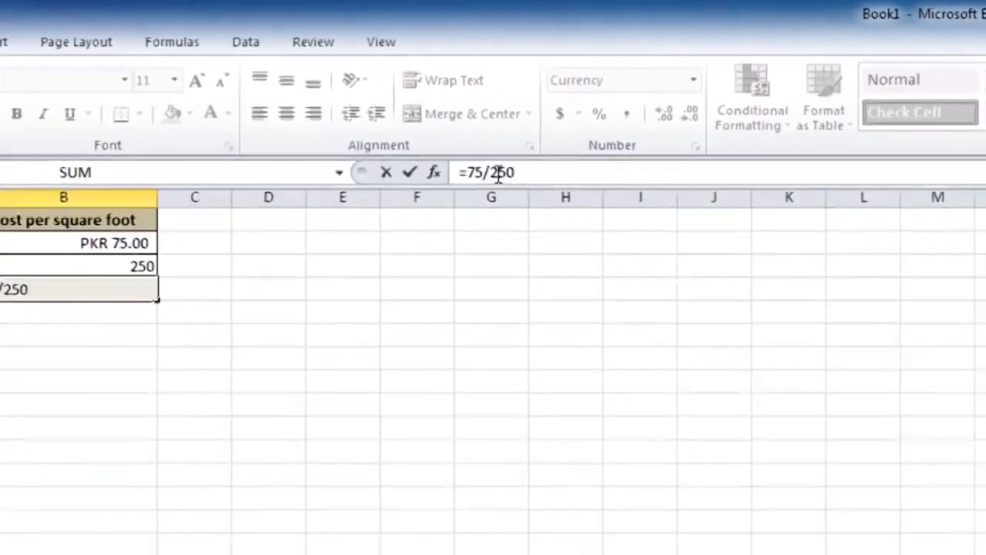
pyautogui.press('Return')
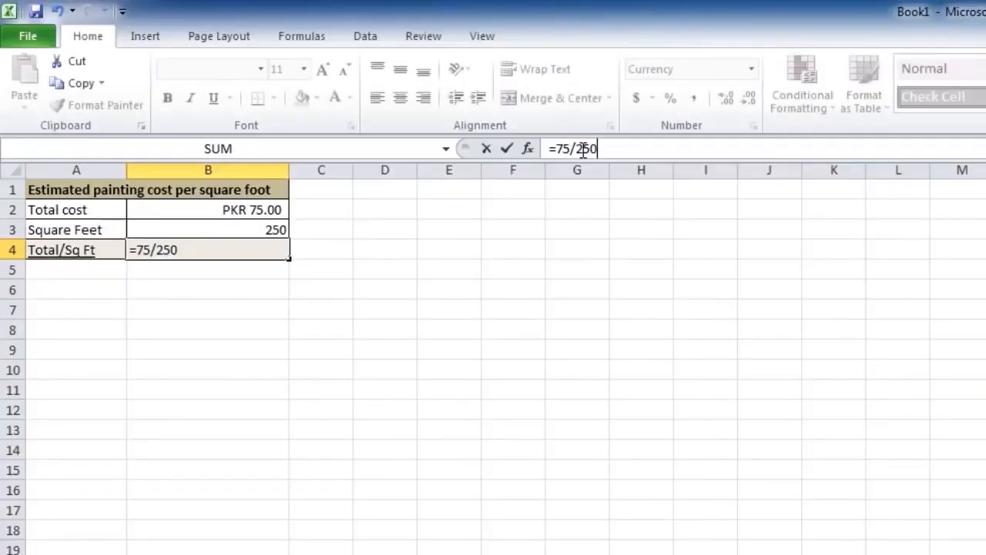
pyautogui.press('Return')
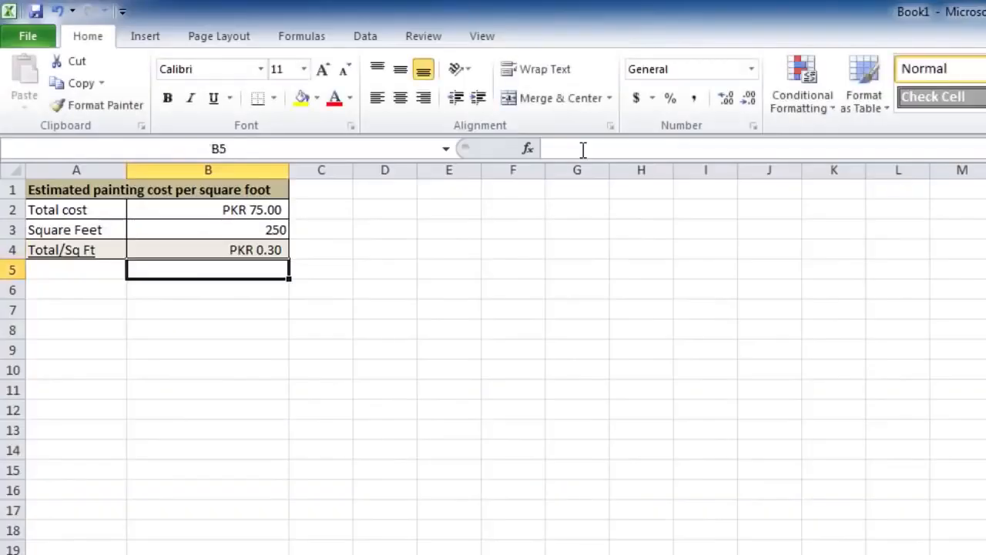
pyautogui.click(246, 250)
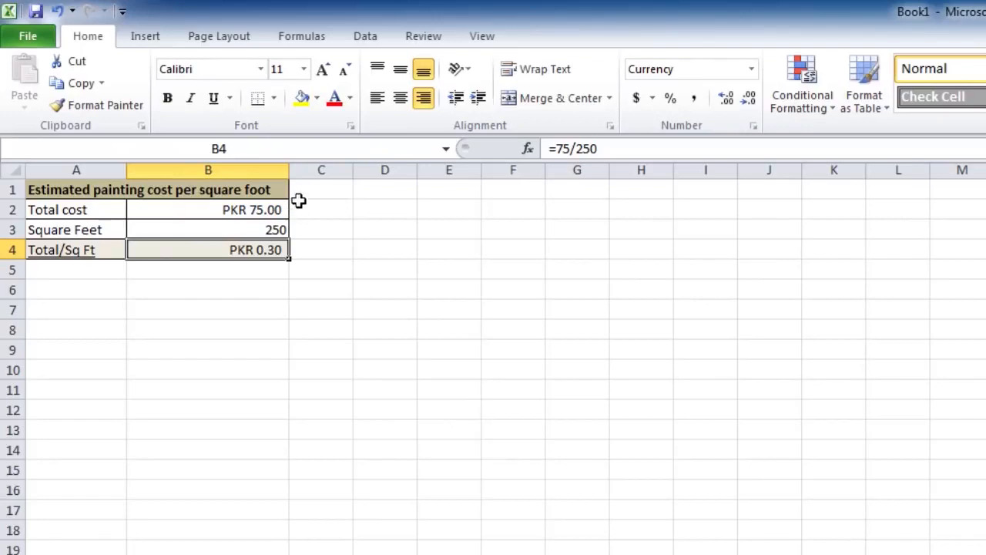
# Narrow column B until its currency values no longer fit, widen it again, and adjust column A's width
pyautogui.moveTo(289, 170); pyautogui.dragTo(169, 171)
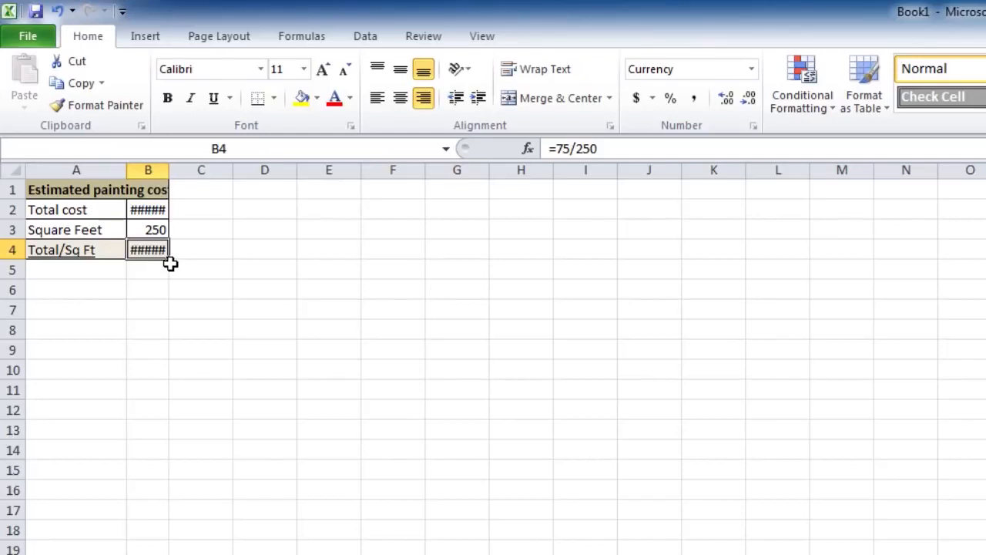
pyautogui.moveTo(169, 170); pyautogui.dragTo(310, 170)
pyautogui.moveTo(128, 169); pyautogui.dragTo(171, 169)
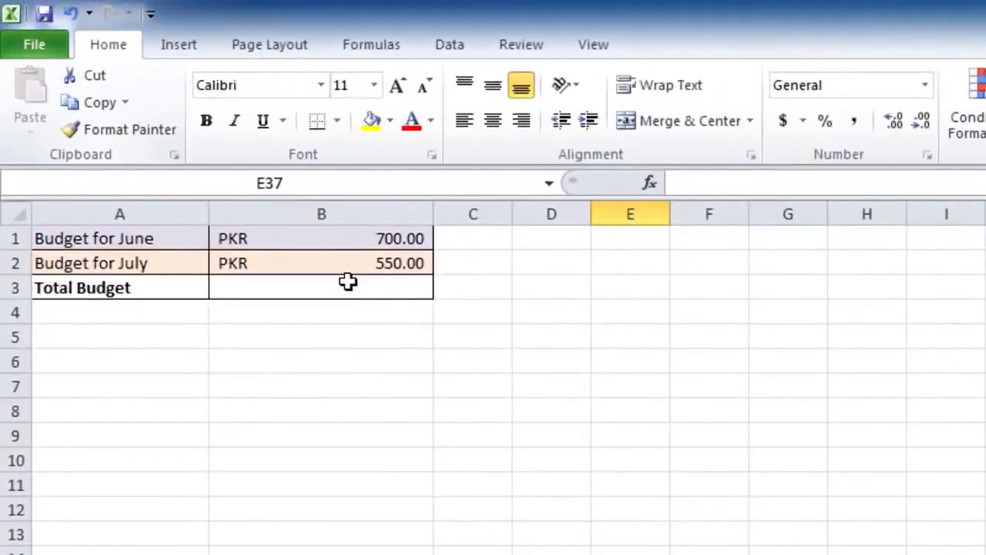
# Enter the formula =B1+B2 in B3 for Total Budget and reselect the cell to review it
pyautogui.click(348, 285)
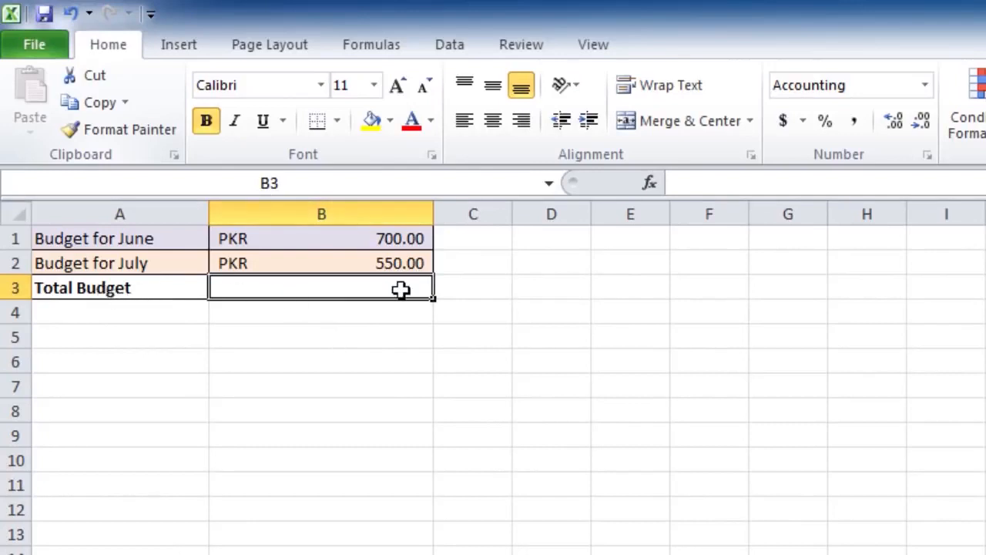
pyautogui.write('=')
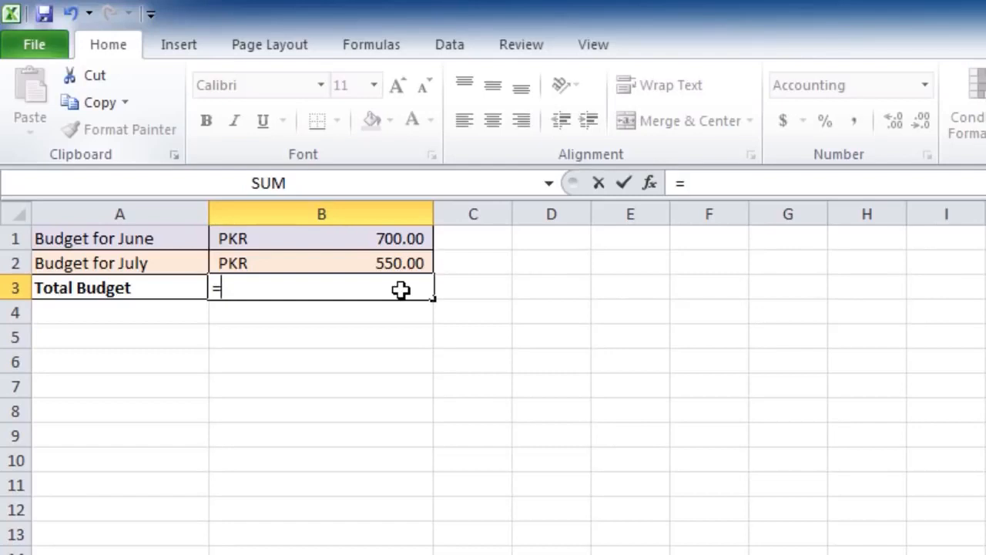
pyautogui.write('B1')
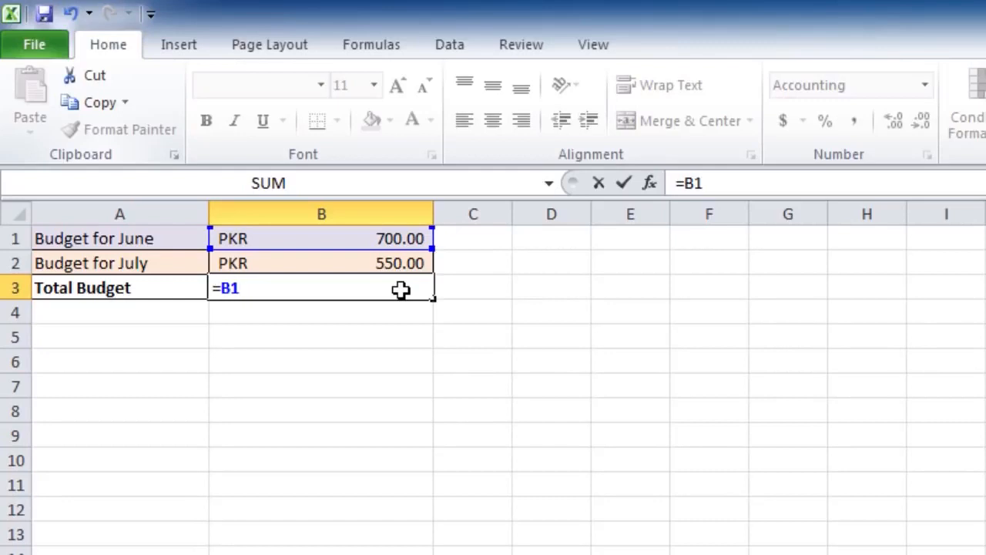
pyautogui.write('=')
pyautogui.press('BackSpace')
pyautogui.write('+')
pyautogui.write('B2')
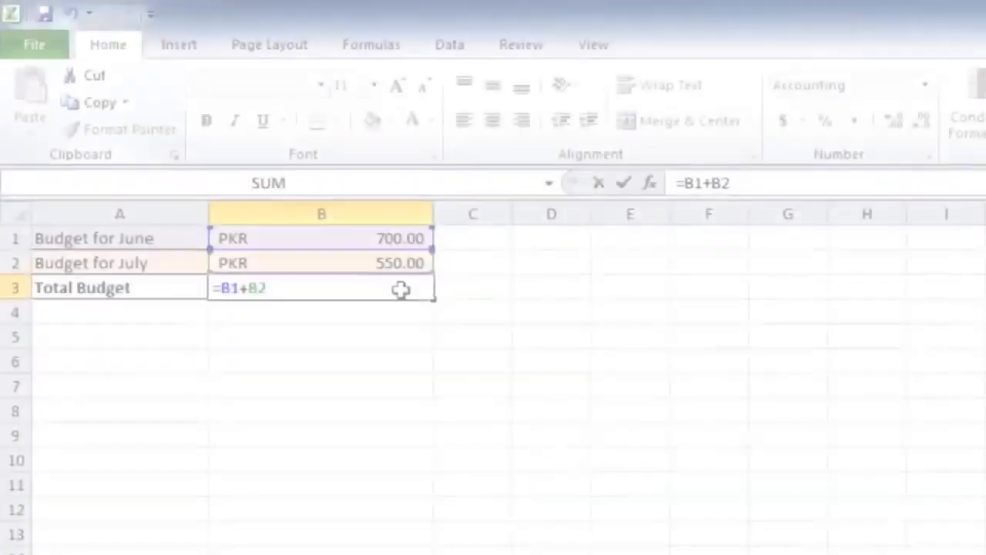
pyautogui.press('Return')
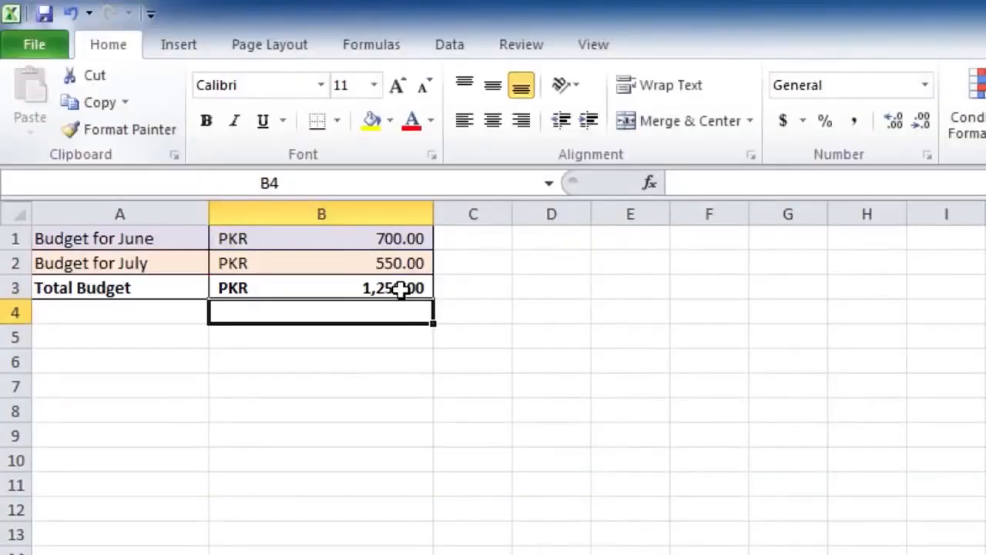
pyautogui.click(326, 287)
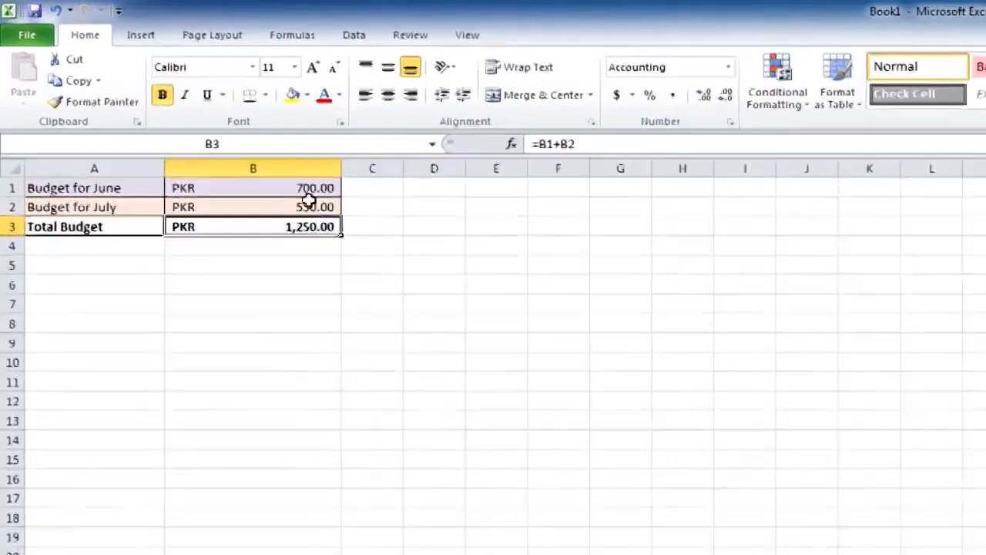
# Set the June budget in B1 to 750 and the July budget in B2 to 580
pyautogui.click(247, 151)
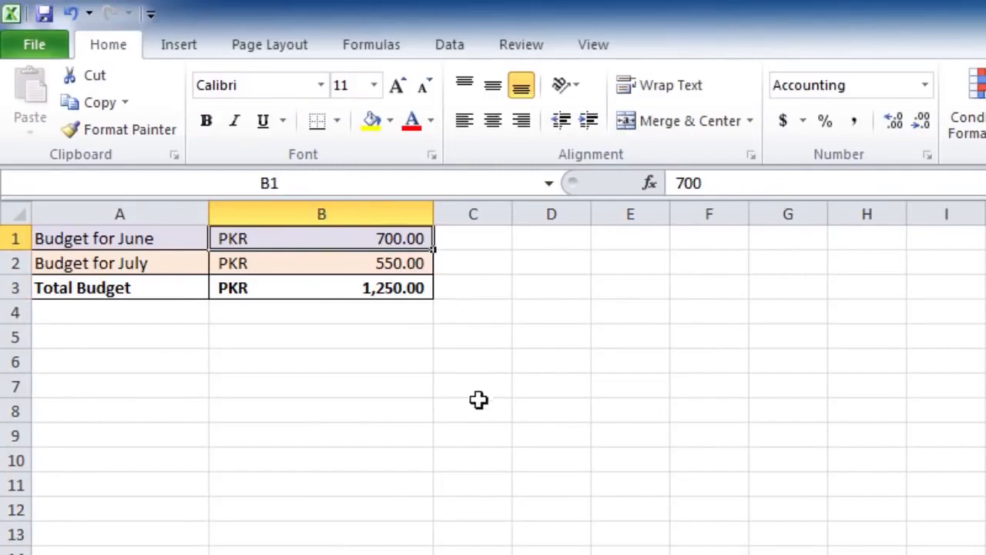
pyautogui.write('750')
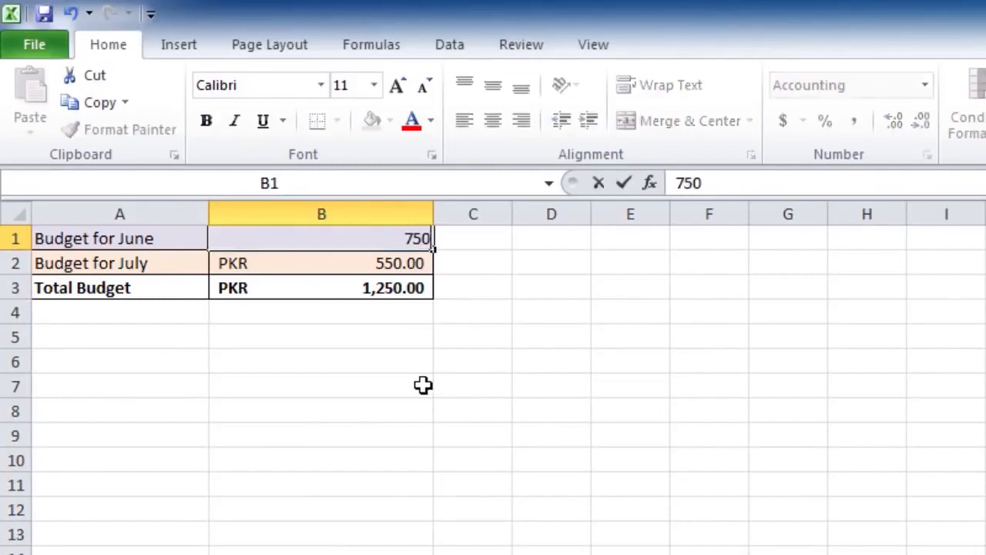
pyautogui.press('Return')
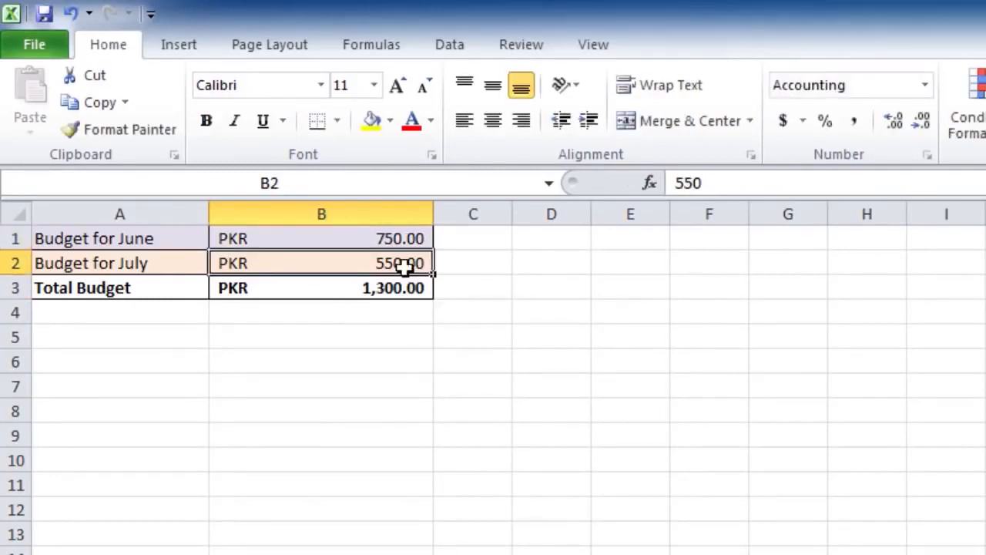
pyautogui.write('580')
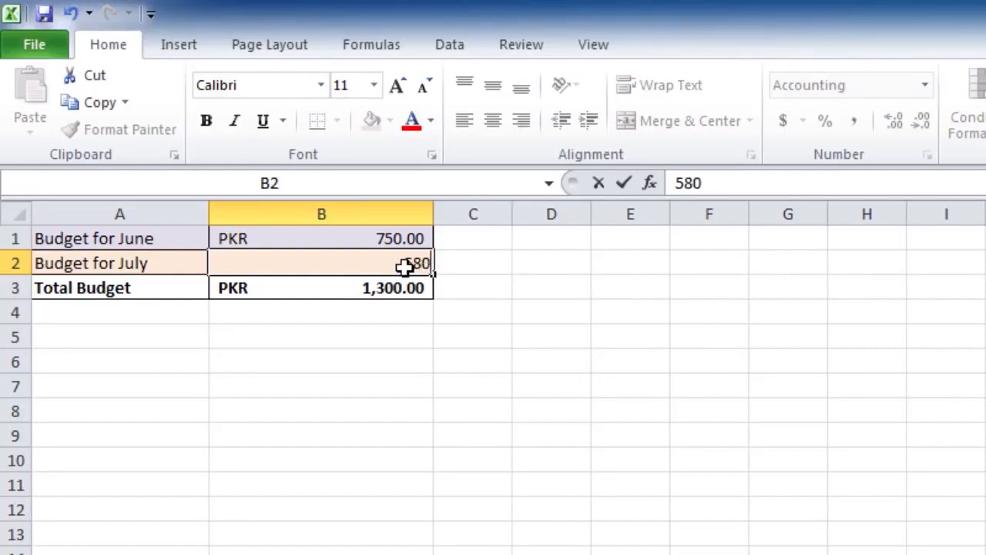
pyautogui.press('Return')
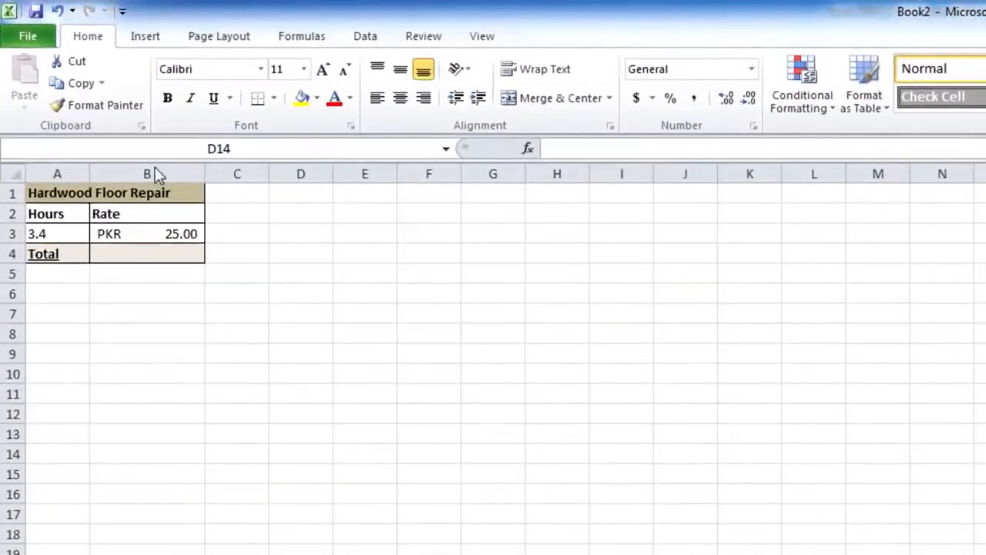
# Enter the formula =A3*B3 in B4 for the Hardwood Floor Repair total and reselect the cell
pyautogui.click(156, 254)
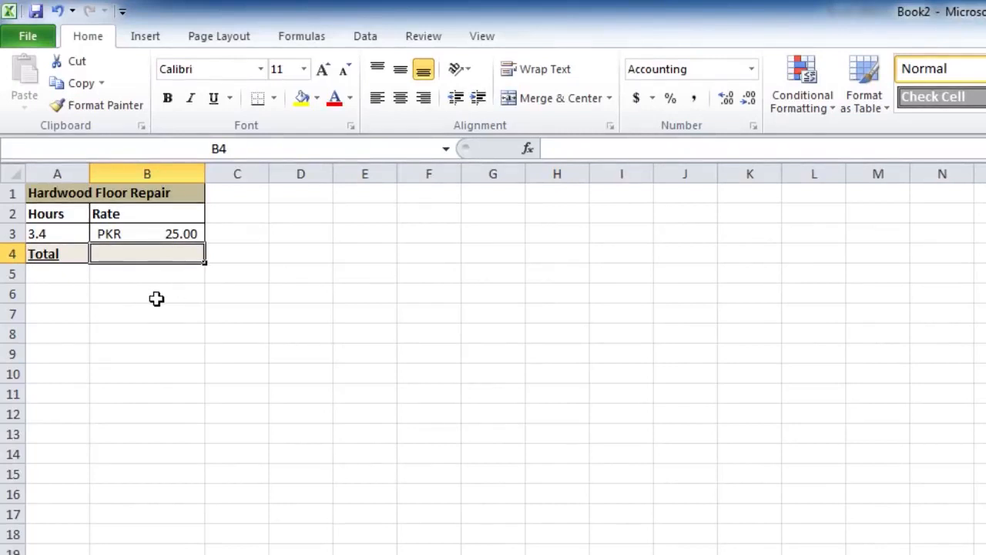
pyautogui.write('=')
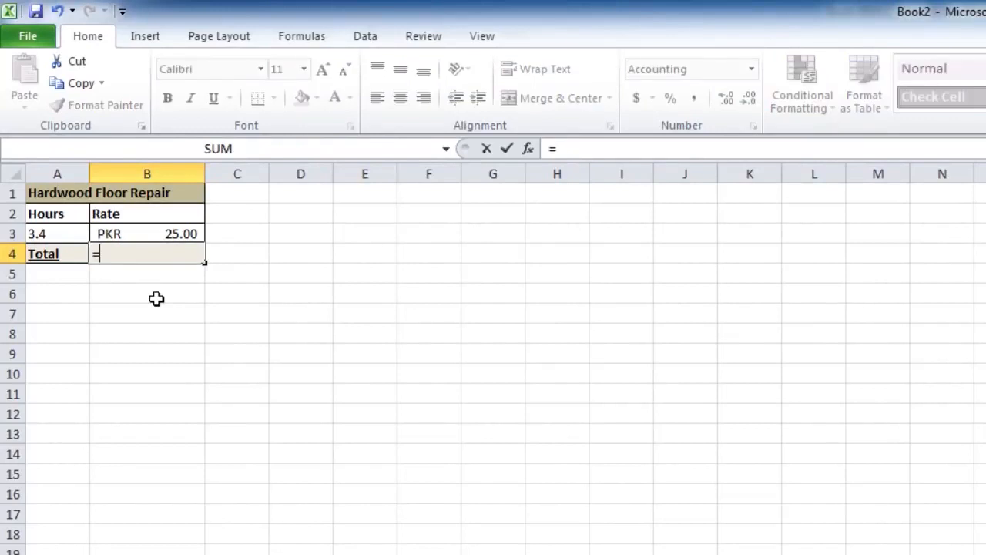
pyautogui.write('A3')
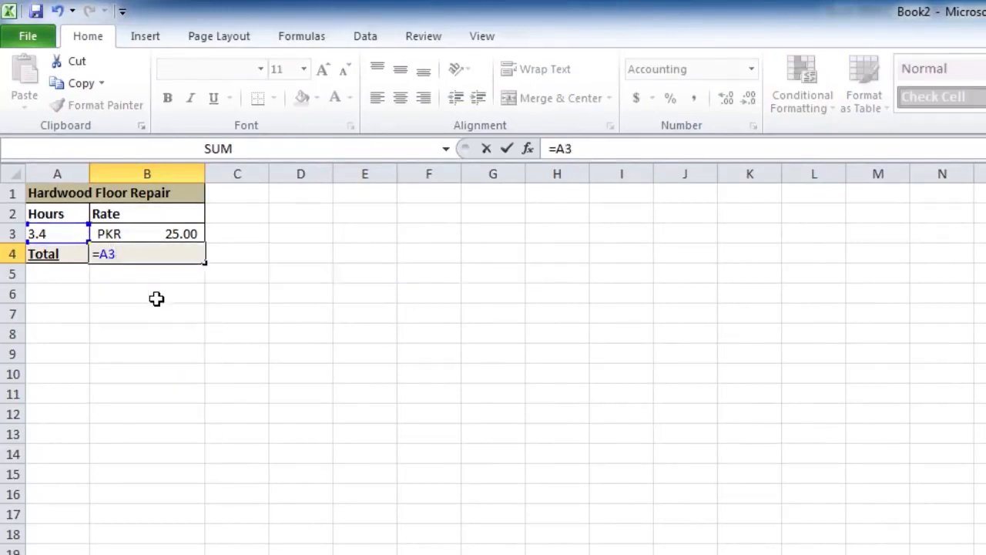
pyautogui.write('*')
pyautogui.write('B3')
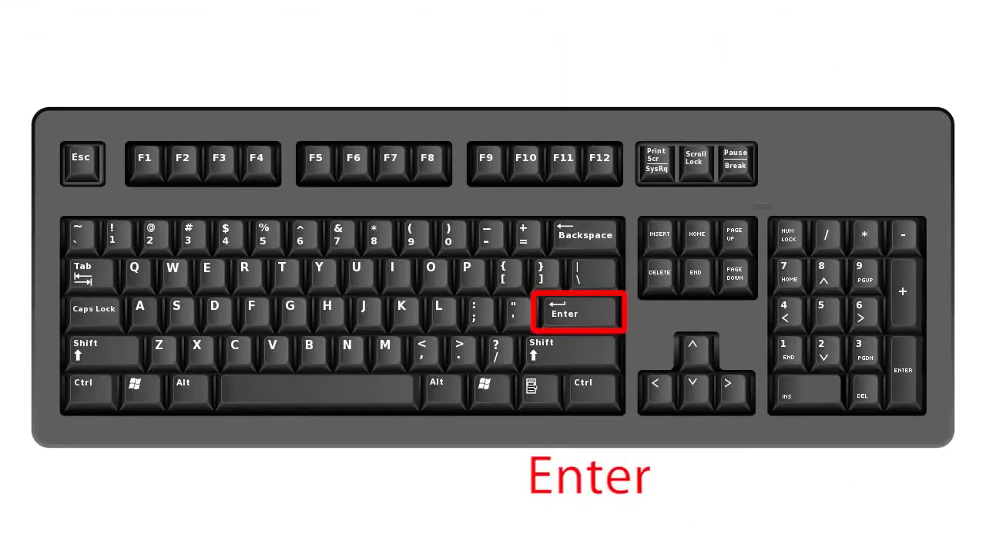
pyautogui.press('Return')
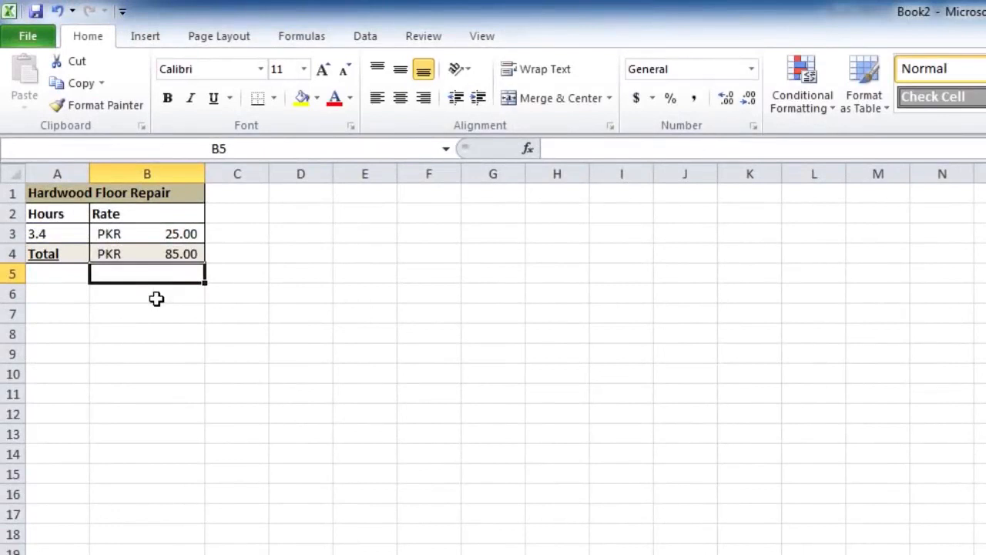
pyautogui.click(165, 253)
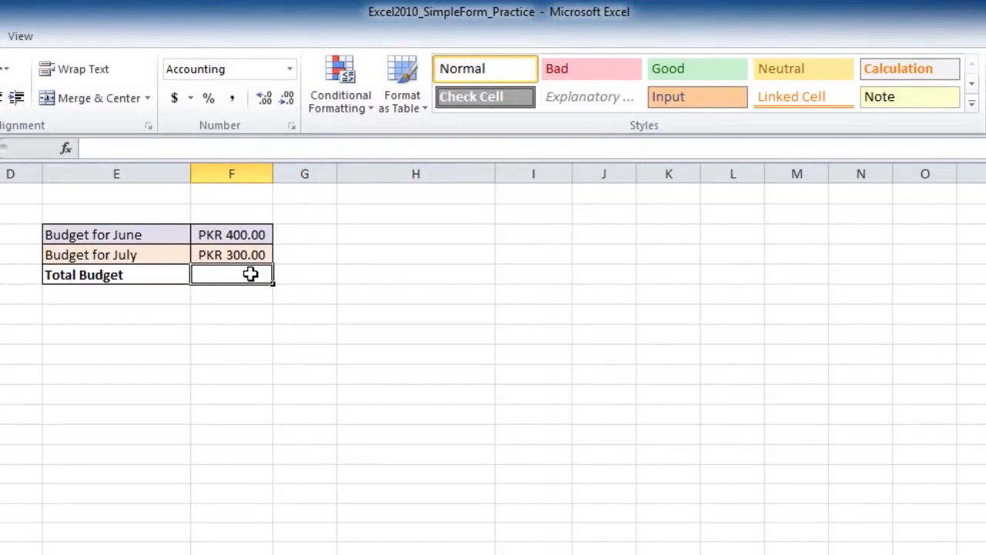
# Enter the formula =F3+F4 for Total Budget through the formula bar and reselect the cell to review it
pyautogui.click(209, 151)
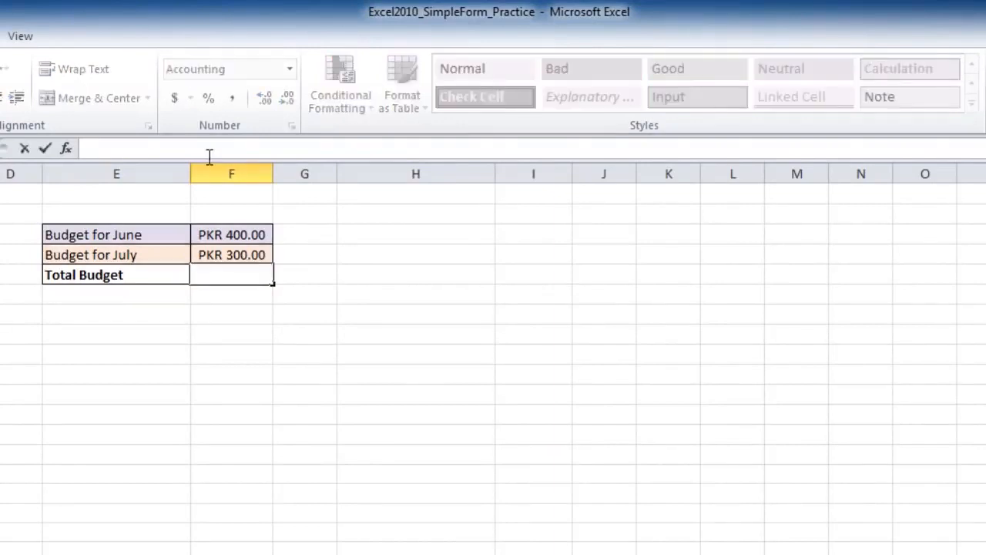
pyautogui.write('=F')
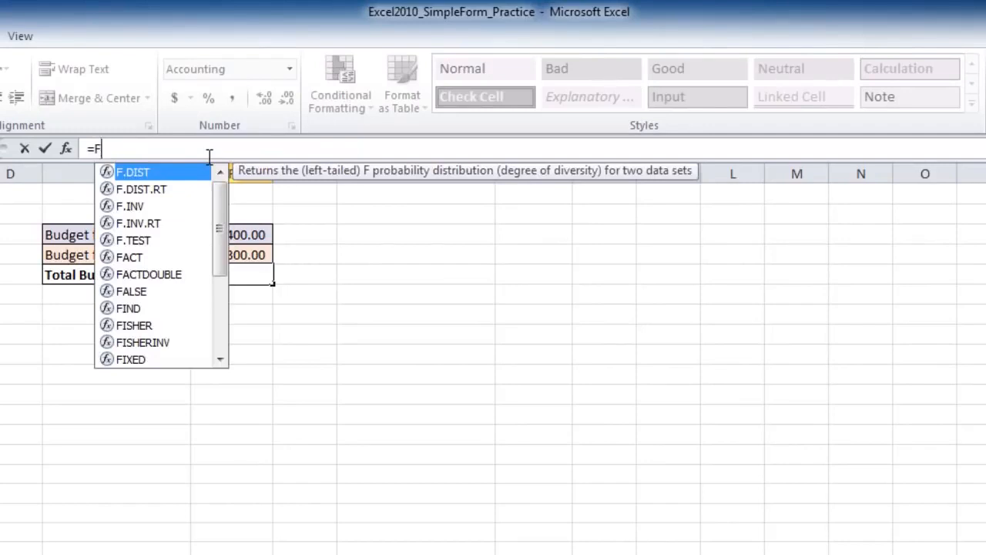
pyautogui.write('3+')
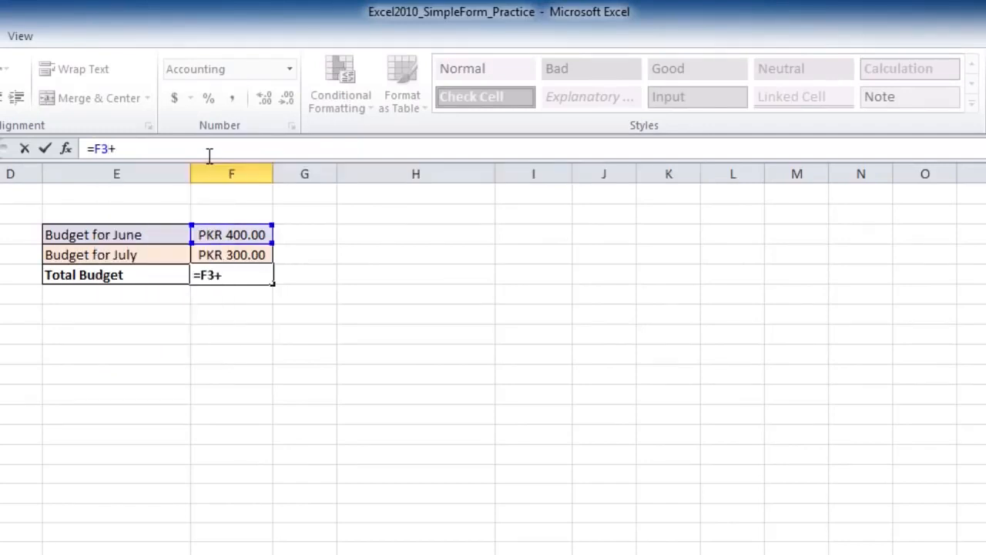
pyautogui.write('F4')
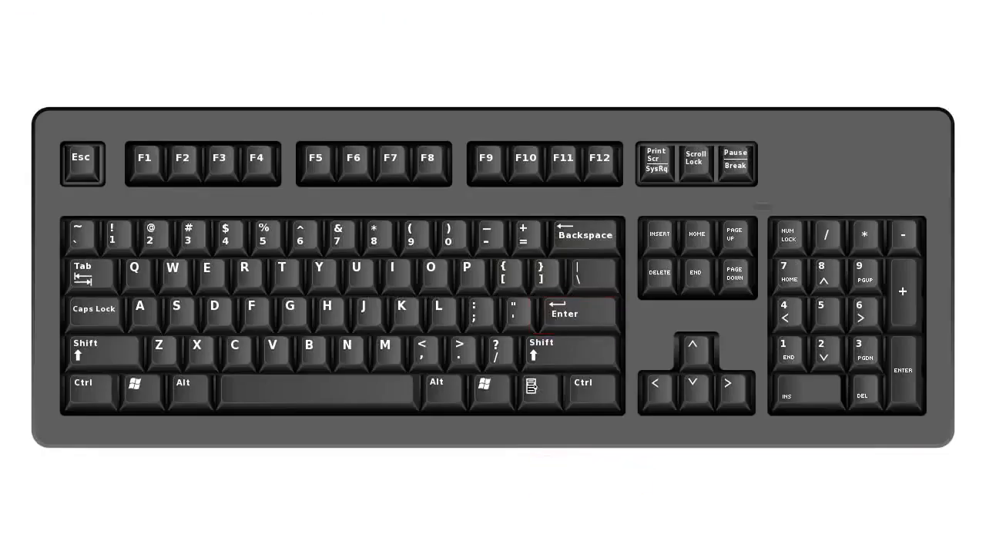
pyautogui.press('Return')
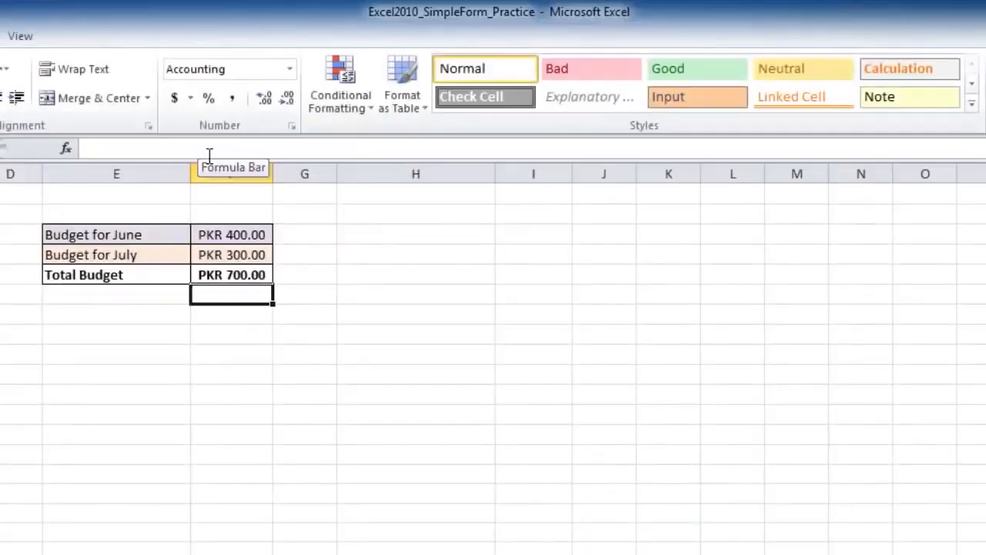
pyautogui.click(254, 279)
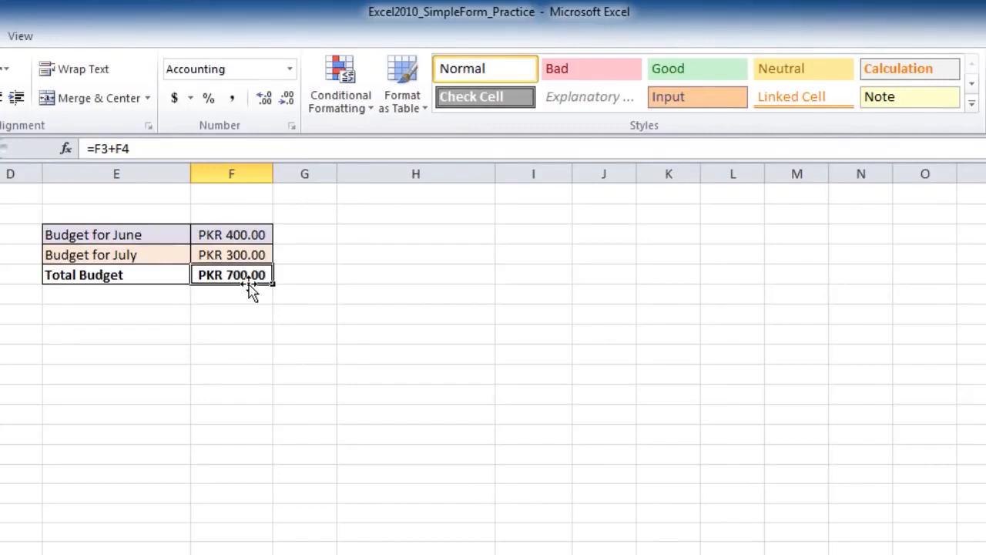
# Start an entry in the empty cell below Total Budget, cancel it, and select the Total Budget value
pyautogui.click(254, 292)
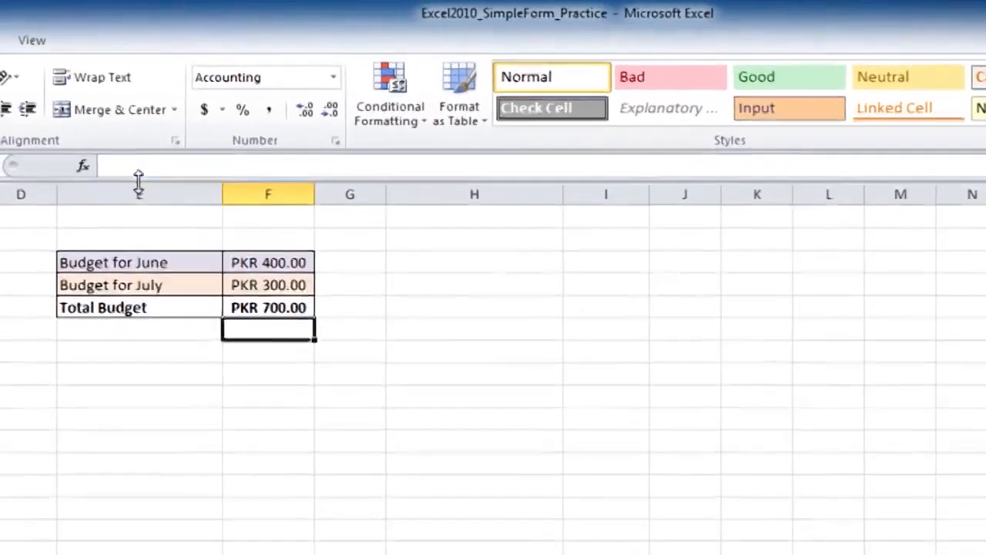
pyautogui.click(120, 149)
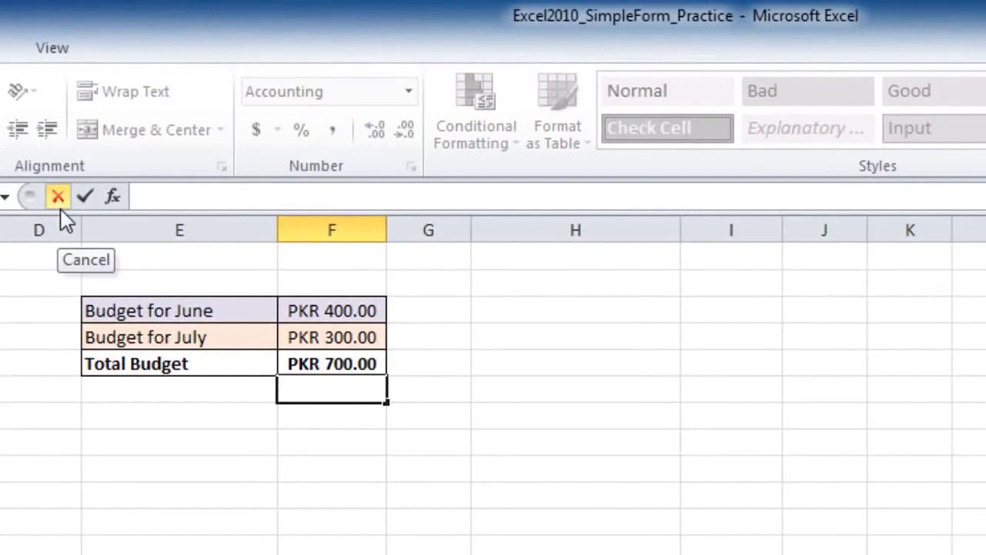
pyautogui.click(60, 209)
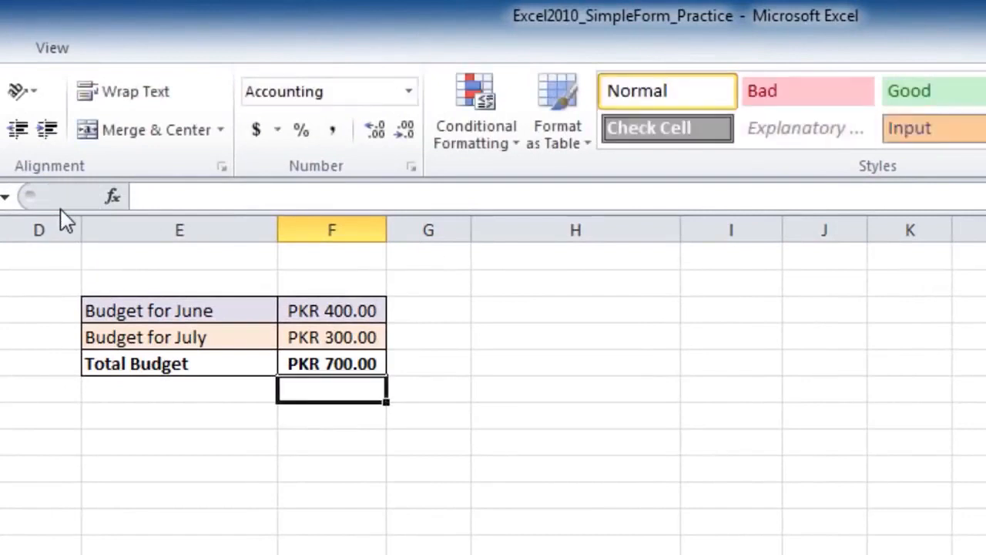
pyautogui.click(293, 364)
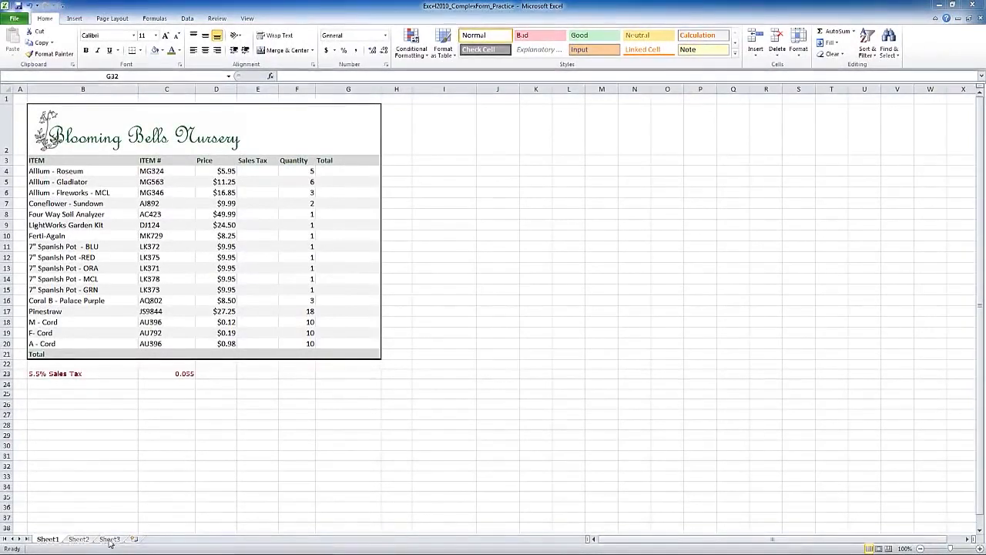
# View Sheet2 and Sheet3 of the Blooming Bells Nursery workbook, return to Sheet1, and select cell E23
pyautogui.click(81, 542)
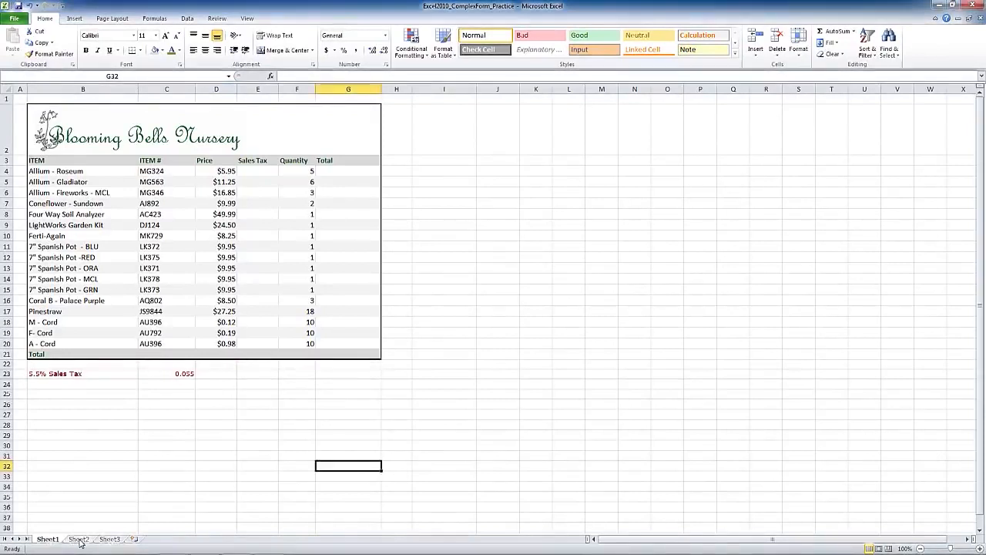
pyautogui.click(80, 541)
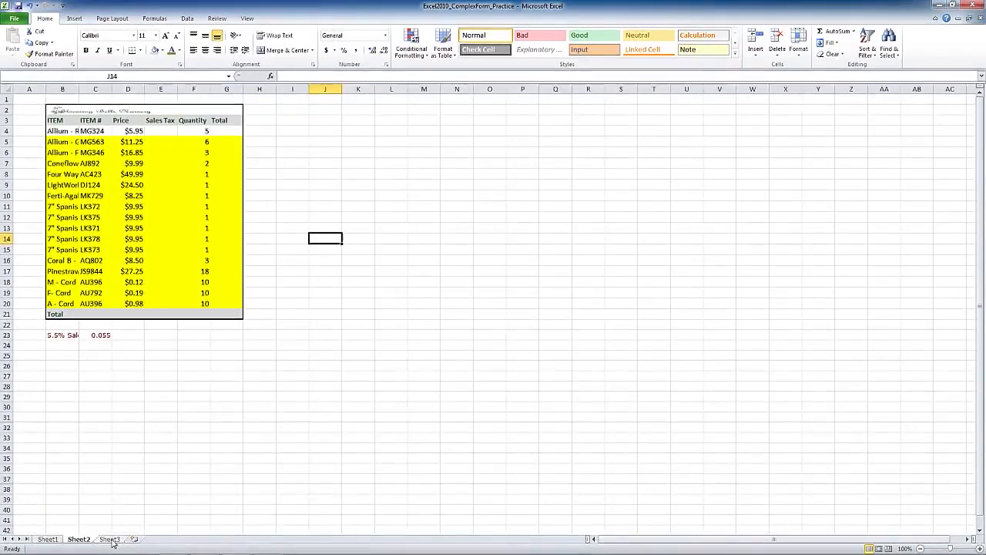
pyautogui.click(112, 541)
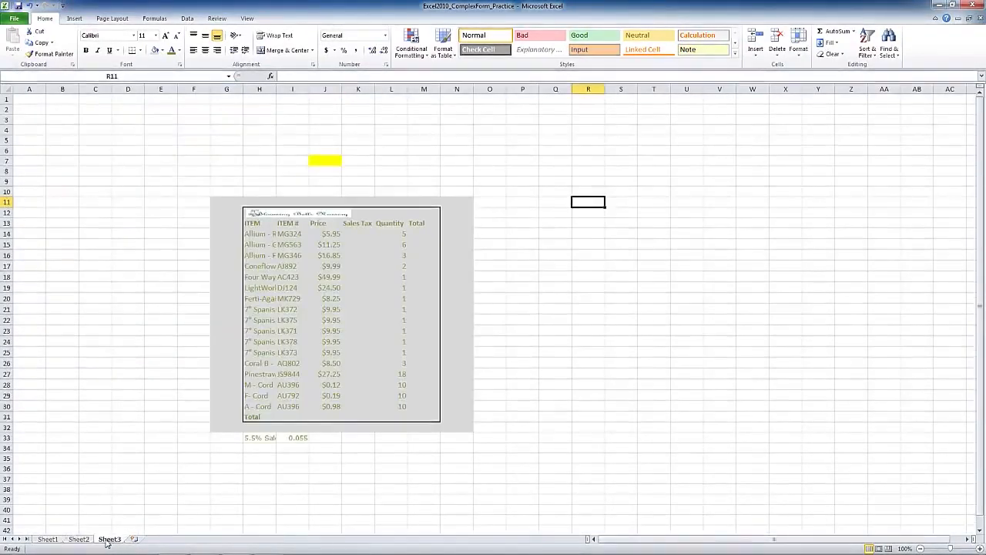
pyautogui.click(49, 540)
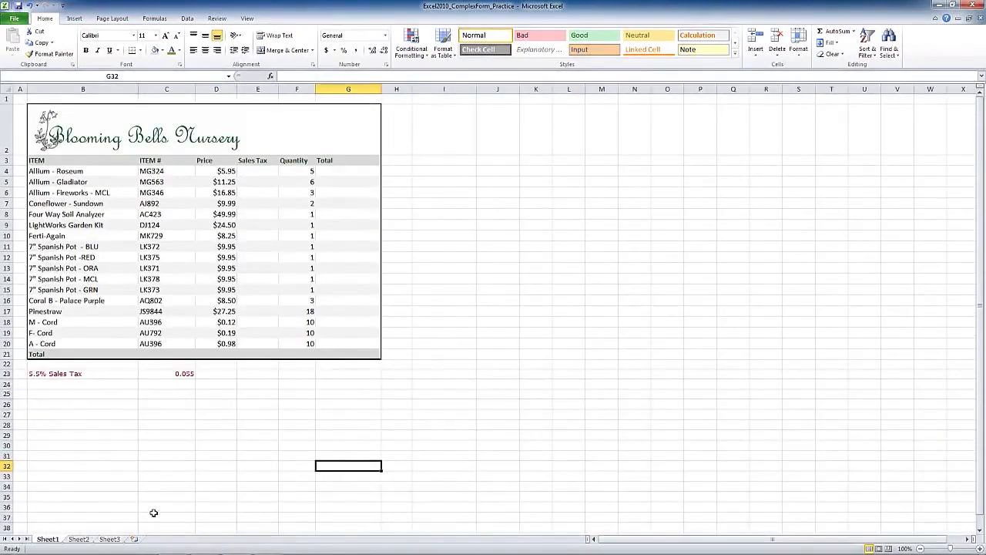
pyautogui.click(275, 375)
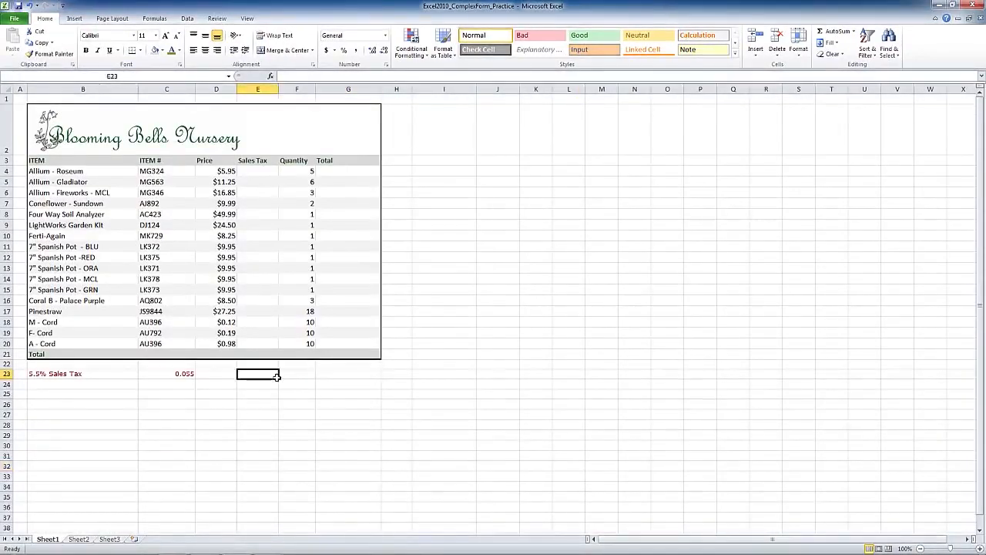
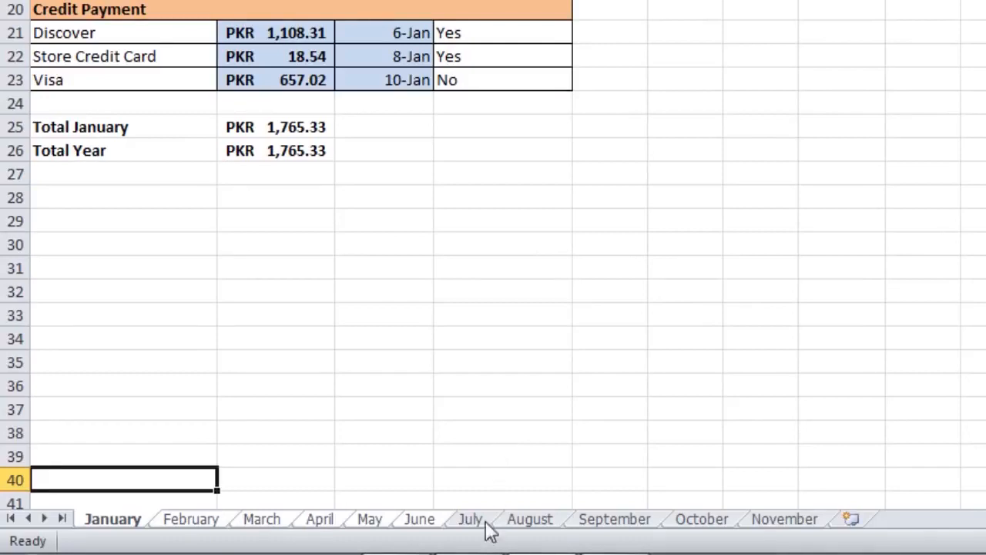
# Ungroup the grouped month worksheets through the June sheet
pyautogui.rightClick(418, 525)
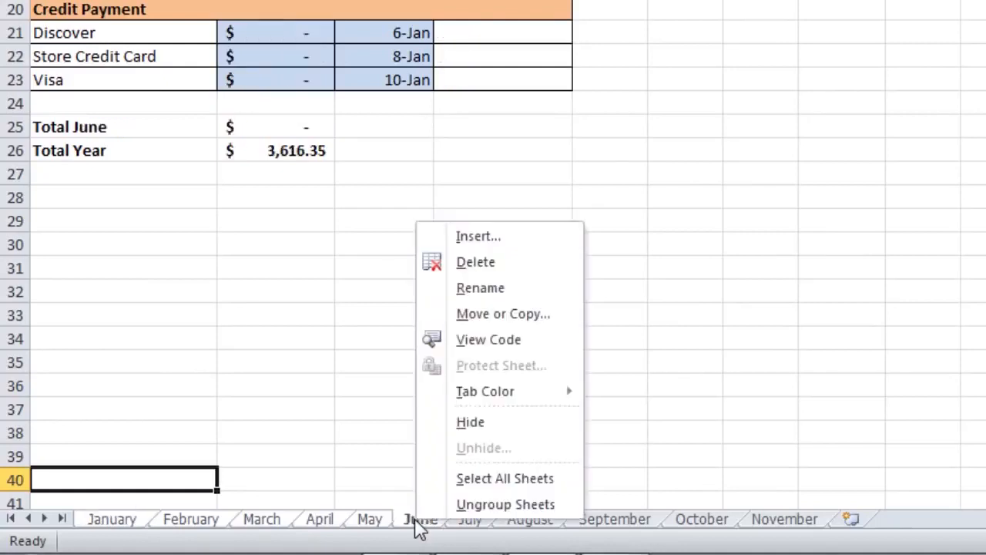
pyautogui.click(480, 511)
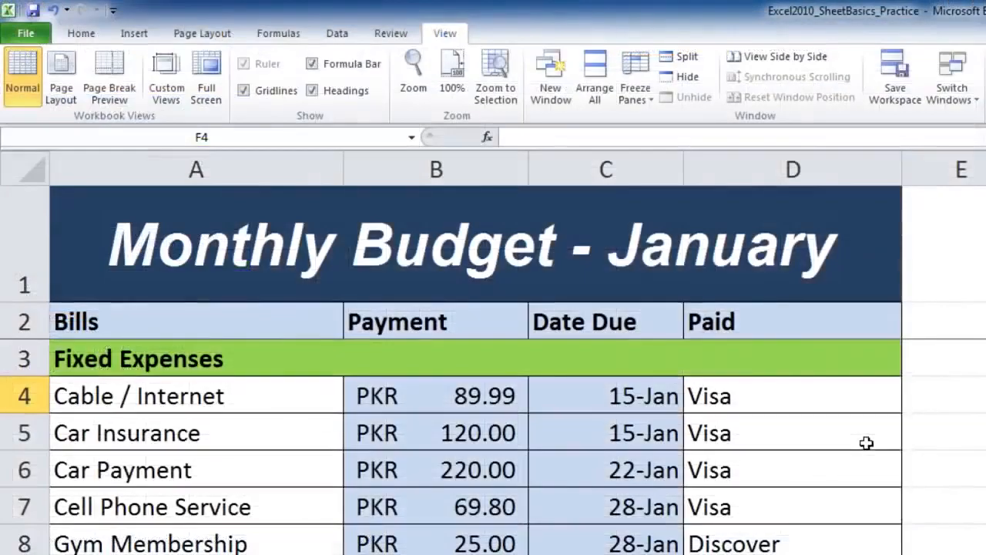
# Examine how the title and heading rows behave while moving through the January budget, with the Bills heading cell selected
pyautogui.scroll(-1, 480, 246)
pyautogui.scroll(-2, 560, 329)
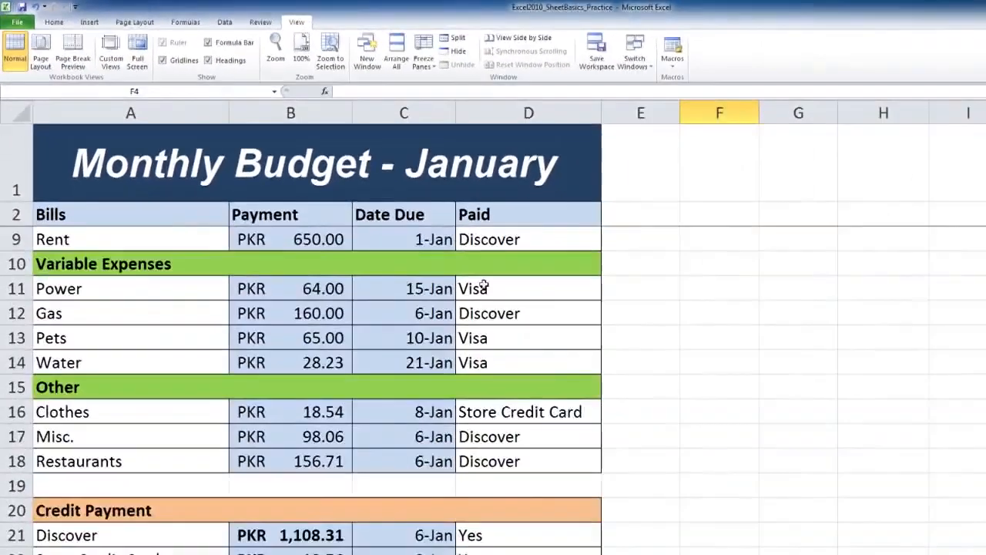
pyautogui.scroll(2, 391, 308)
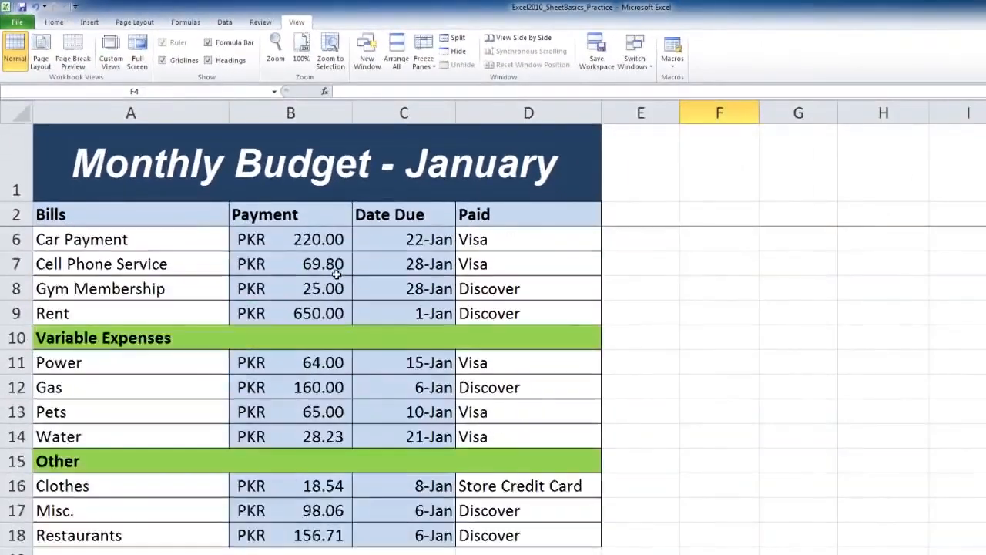
pyautogui.scroll(1, 335, 276)
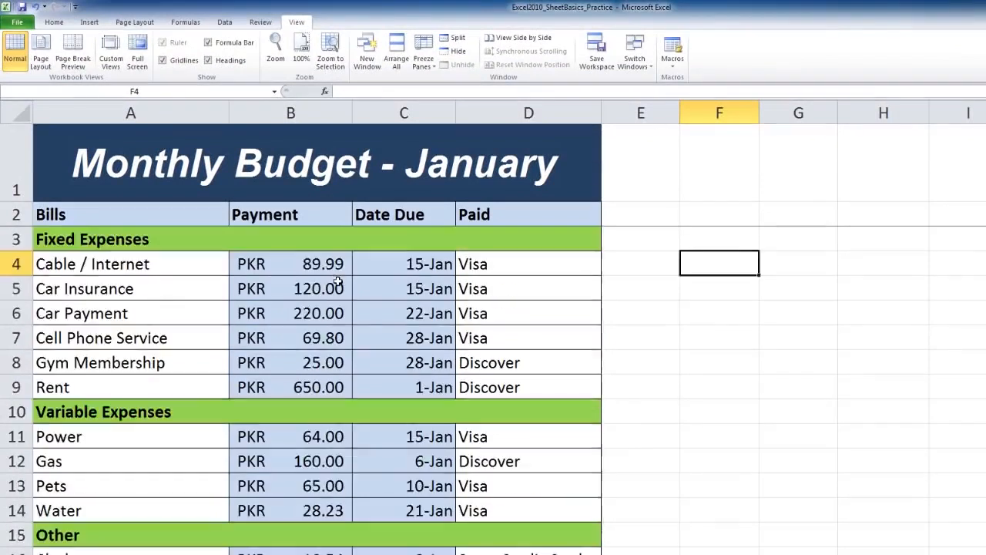
pyautogui.click(78, 217)
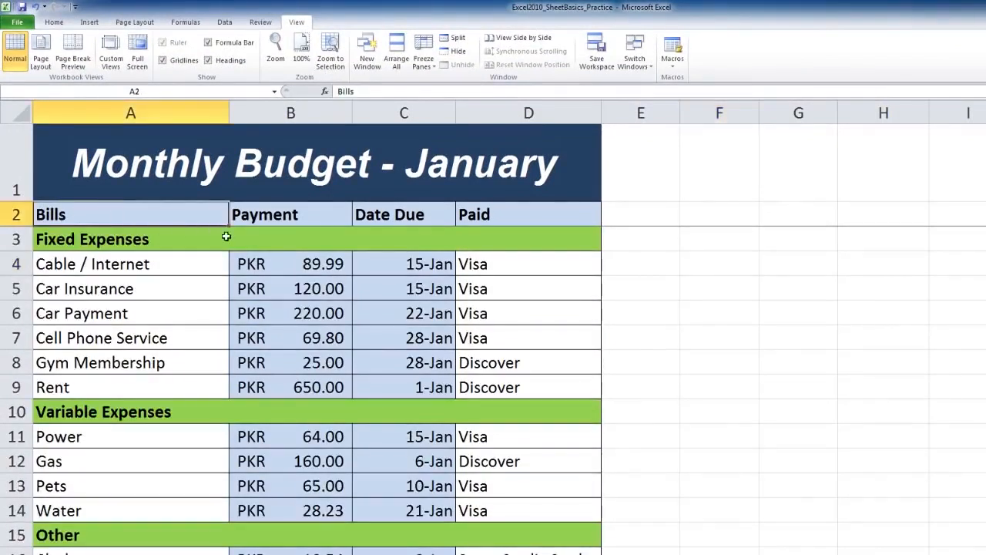
pyautogui.scroll(-3, 221, 262)
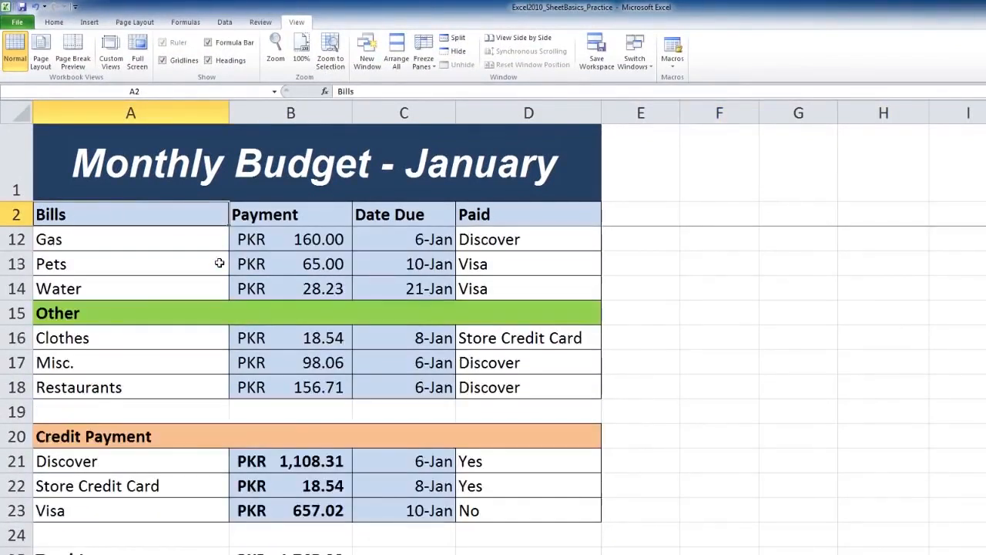
pyautogui.scroll(3, 219, 262)
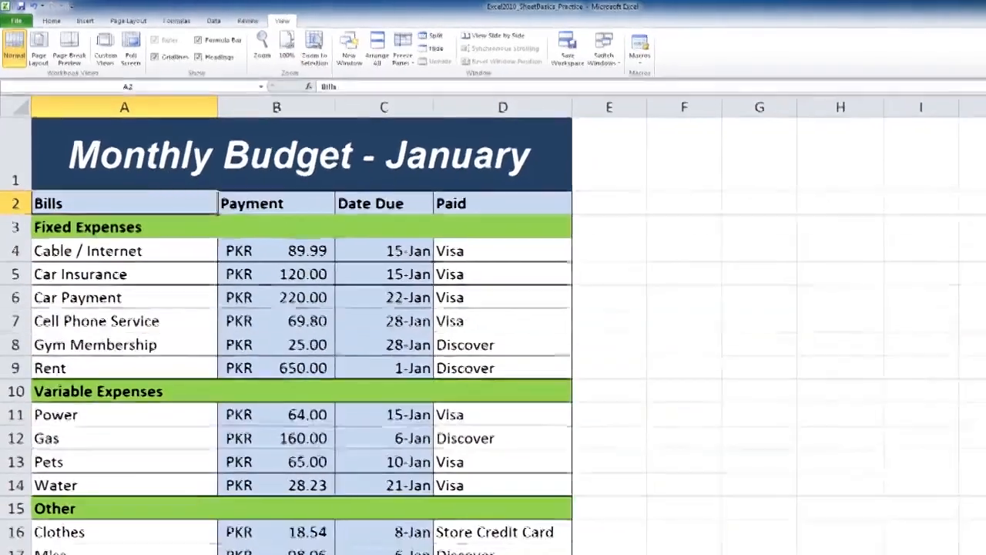
pyautogui.moveTo(981, 284)
pyautogui.mouseDown()
pyautogui.moveTo(982, 368)
pyautogui.moveTo(982, 284)
pyautogui.mouseUp()
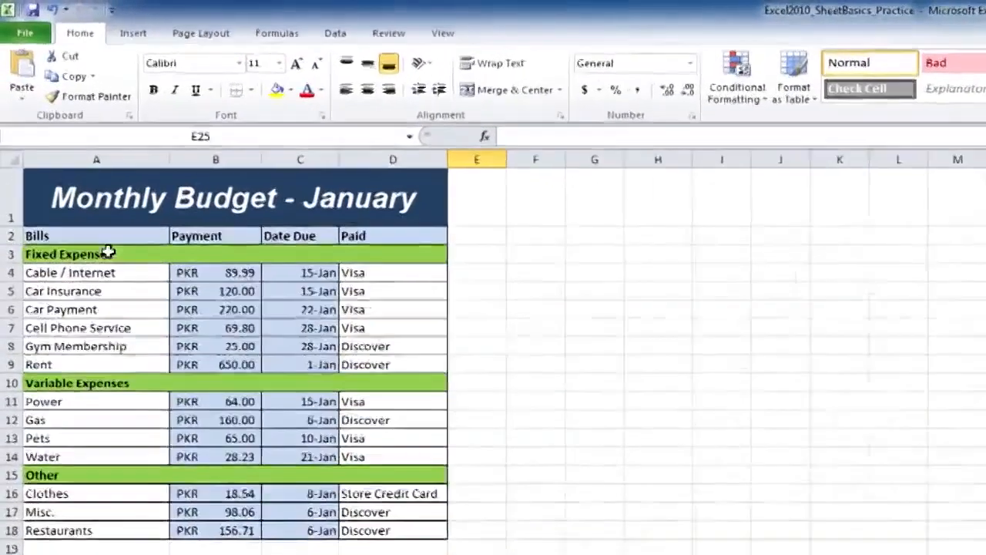
# Freeze rows 1 and 2 of the January sheet using row 3 as the selection, and select cell F4
pyautogui.click(88, 237)
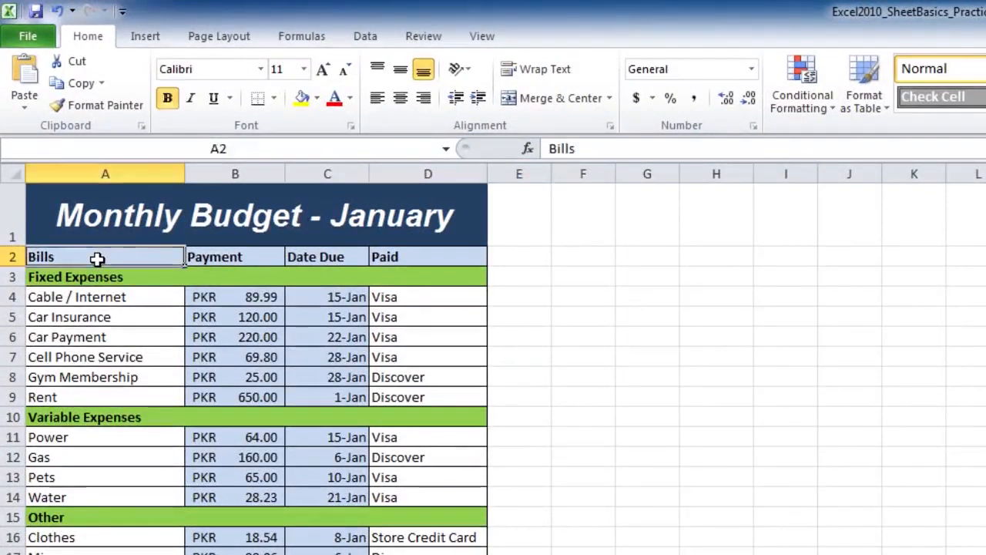
pyautogui.click(9, 277)
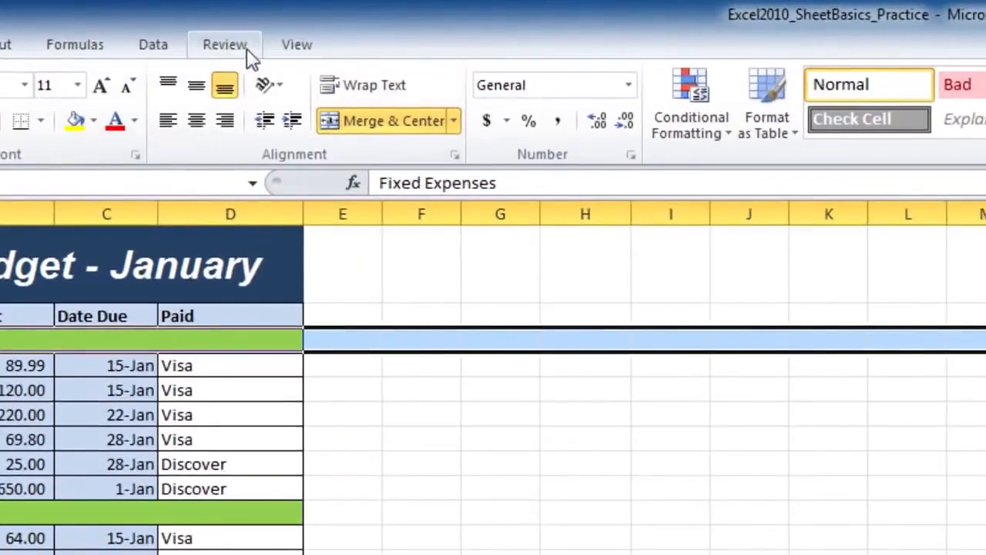
pyautogui.click(298, 47)
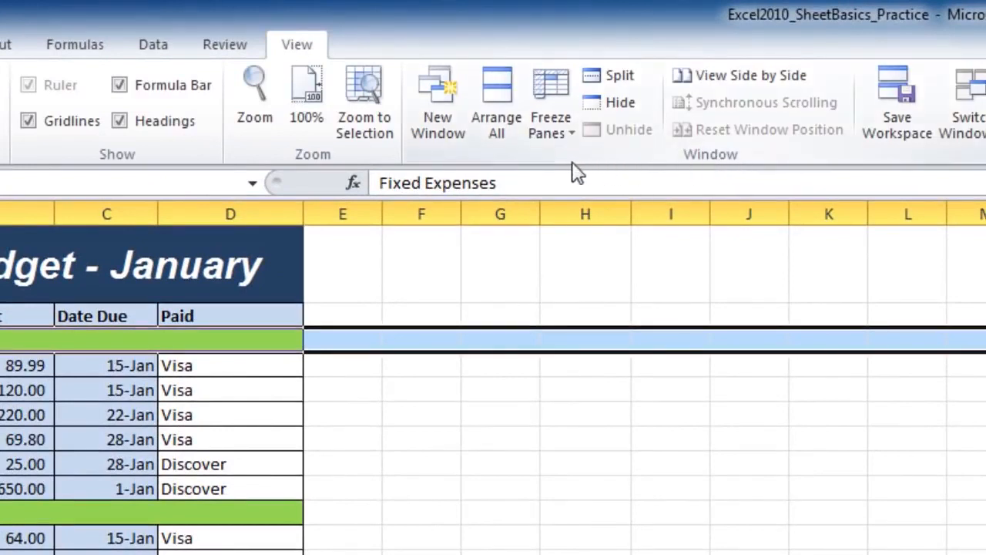
pyautogui.click(557, 134)
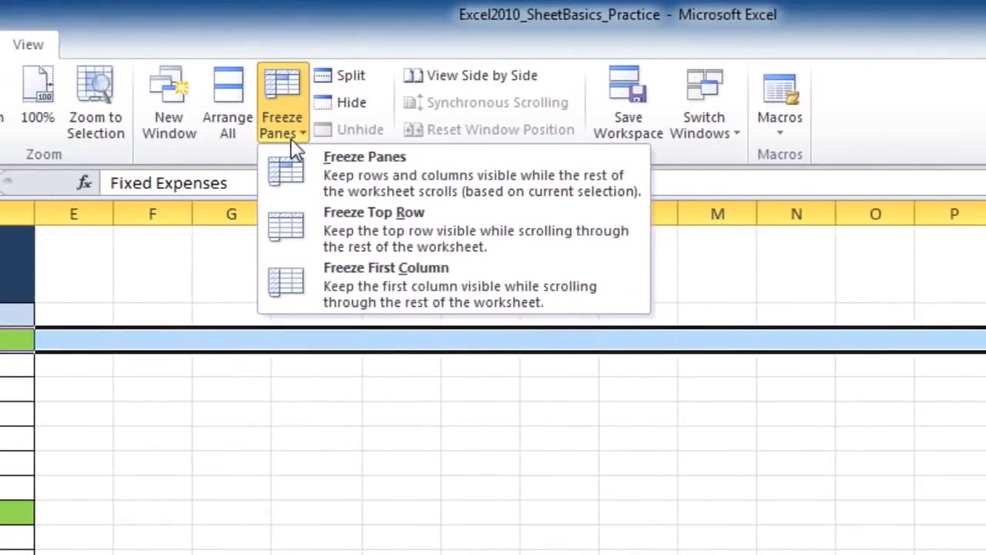
pyautogui.click(372, 185)
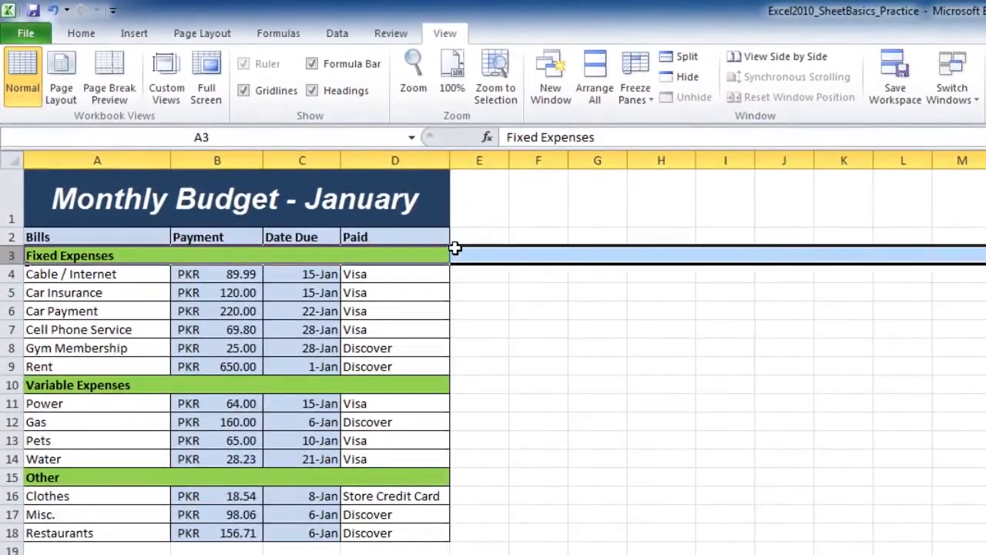
pyautogui.click(476, 253)
pyautogui.click(481, 269)
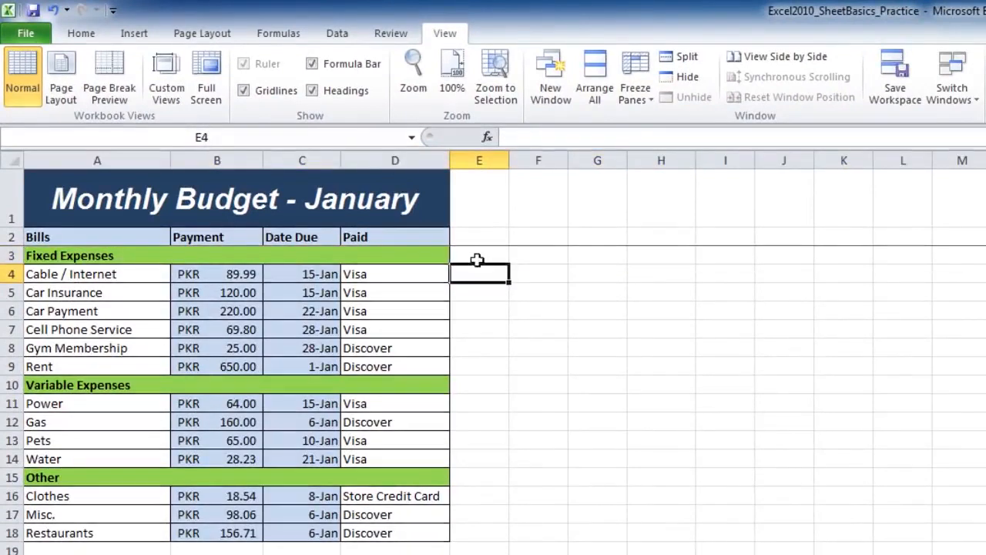
pyautogui.click(460, 248)
pyautogui.click(525, 268)
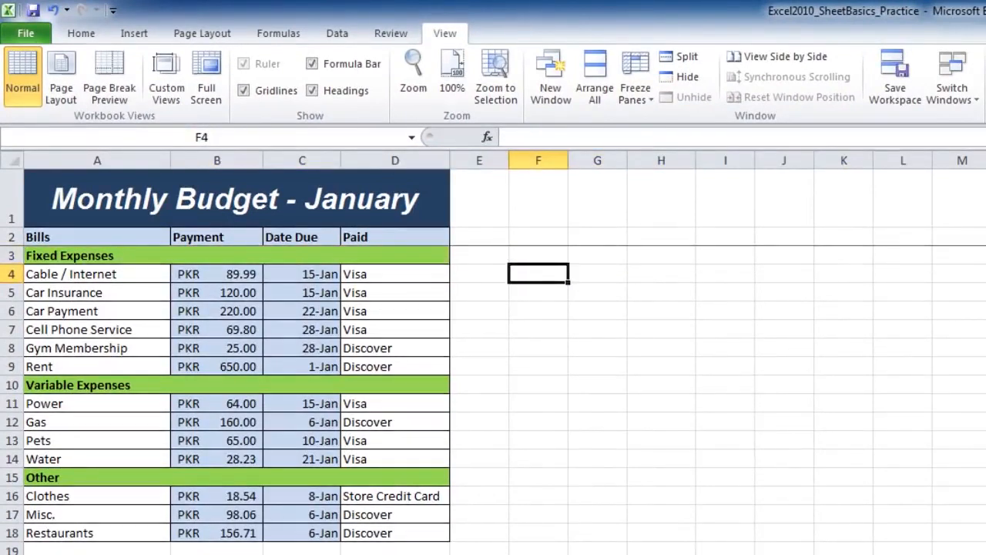
# Inspect the January budget's lower rows beneath the frozen rows, and select the Bills heading in A2
pyautogui.scroll(5, 526, 268)
pyautogui.scroll(1, 493, 352)
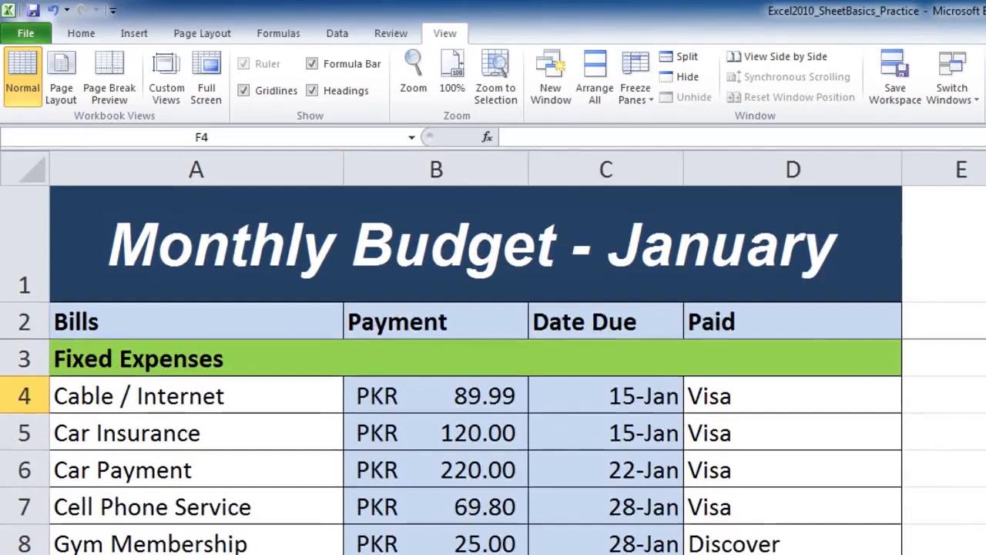
pyautogui.scroll(-1, 865, 444)
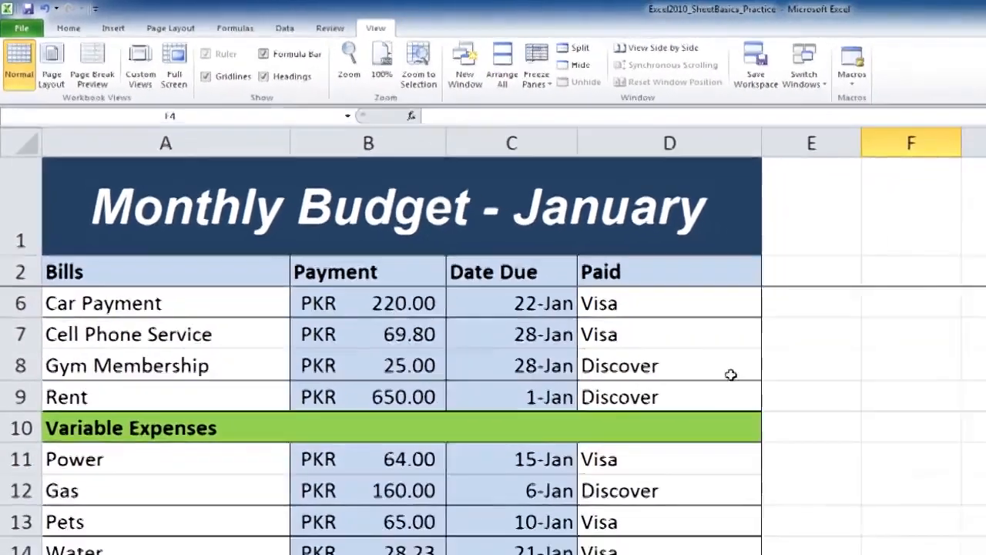
pyautogui.scroll(-1, 847, 441)
pyautogui.scroll(-1, 508, 389)
pyautogui.scroll(3, 333, 261)
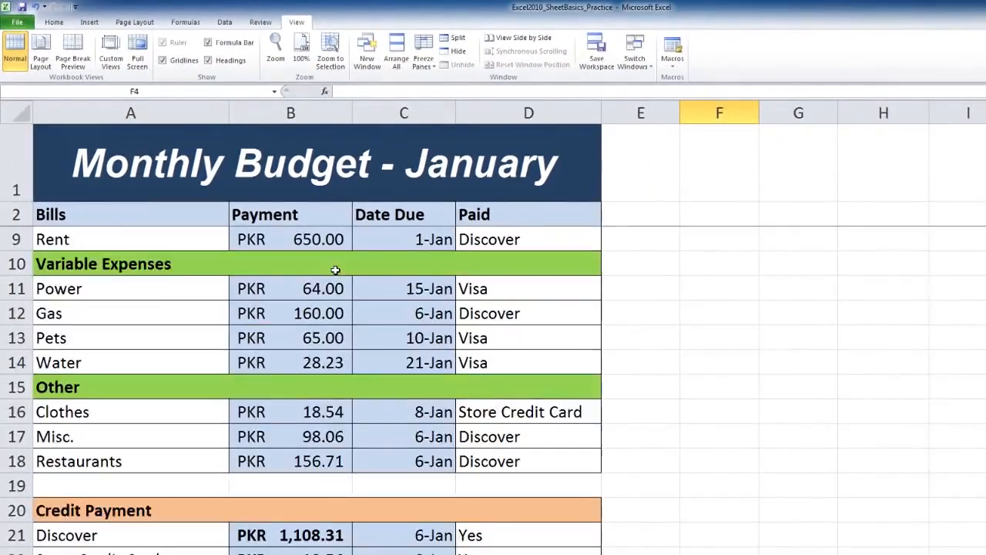
pyautogui.click(79, 217)
pyautogui.scroll(-3, 219, 262)
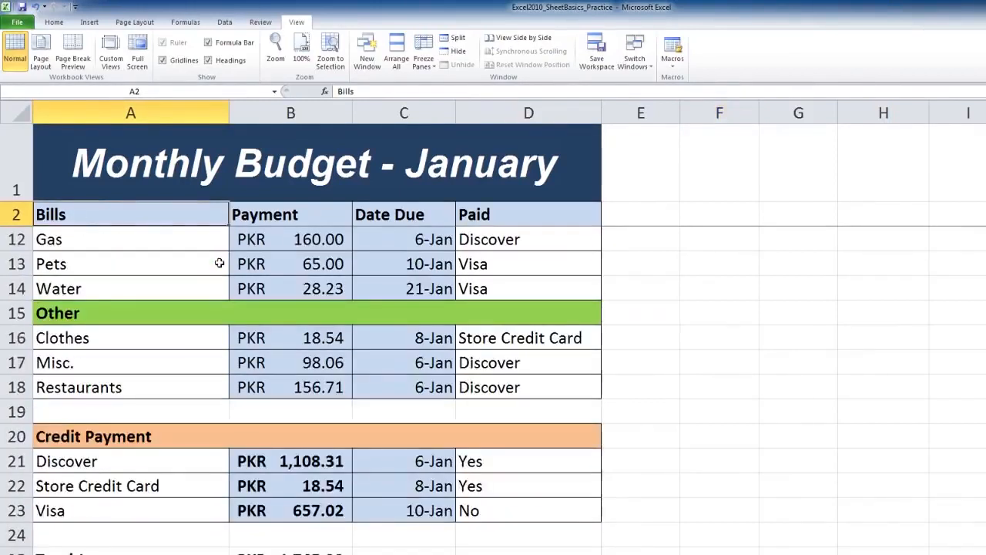
pyautogui.scroll(3, 220, 259)
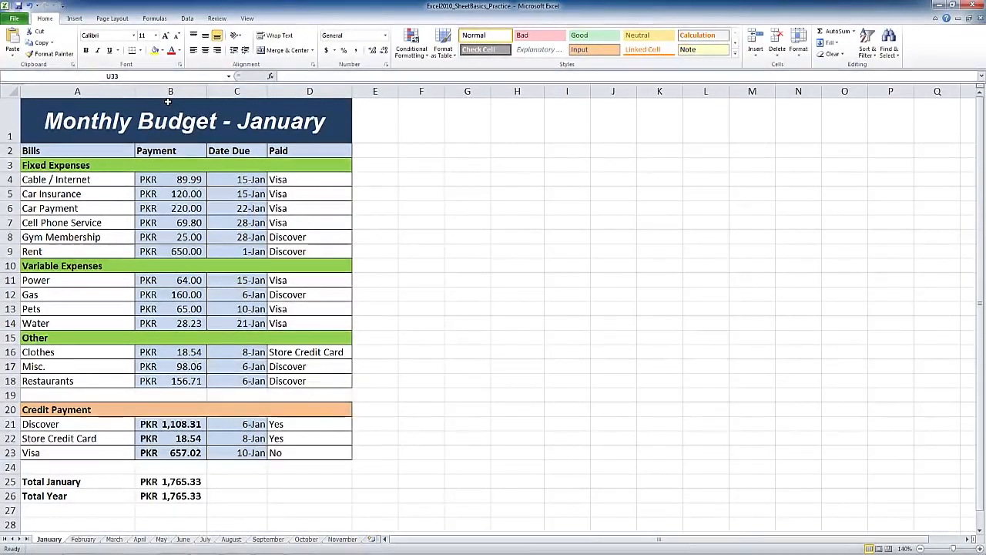
# Freeze columns A and B of the January sheet using column C as the selection, and select cell E16
pyautogui.click(170, 91)
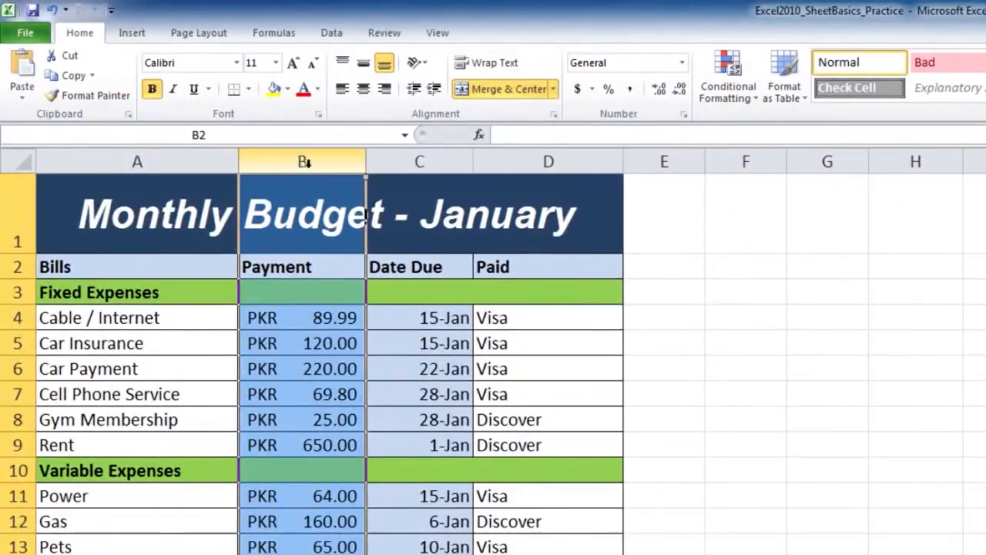
pyautogui.click(436, 161)
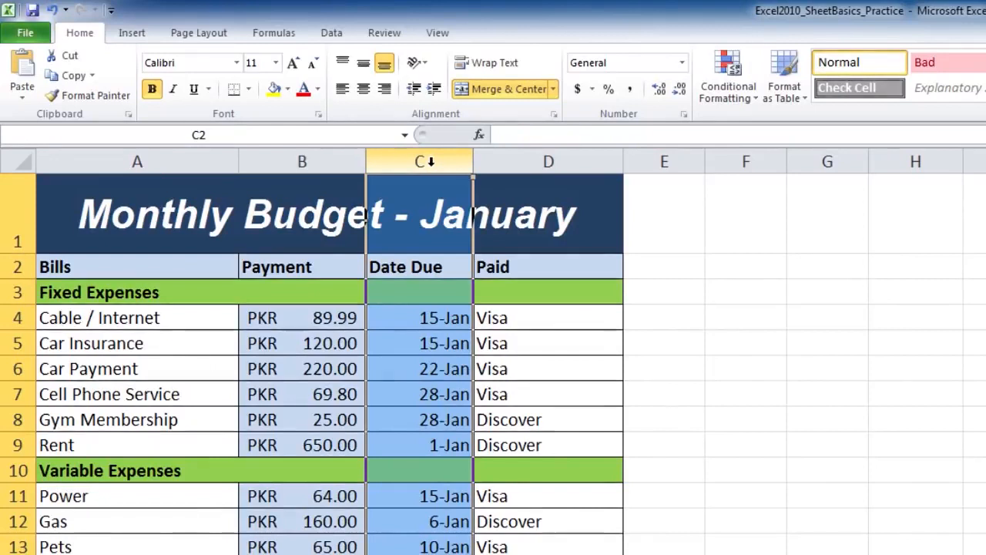
pyautogui.click(437, 35)
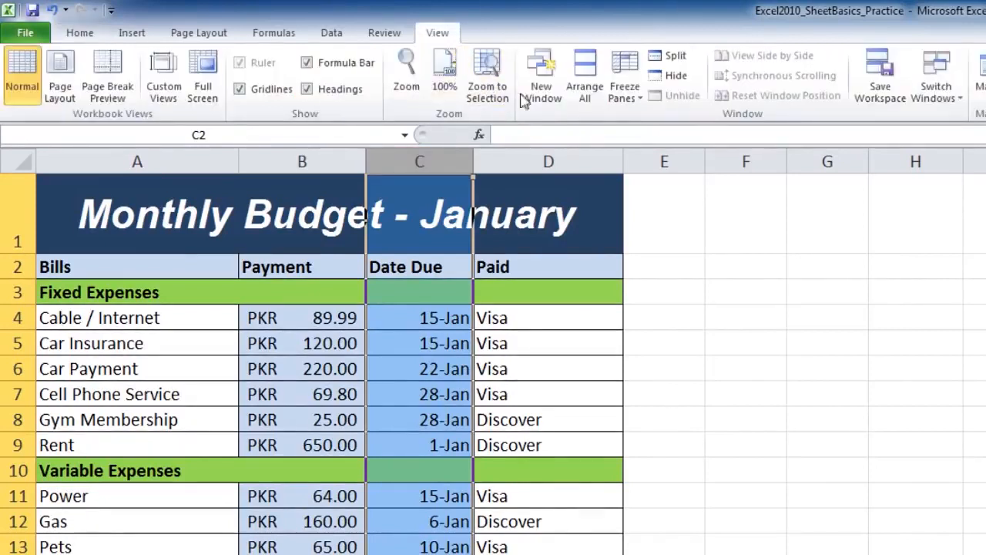
pyautogui.click(640, 108)
pyautogui.click(634, 99)
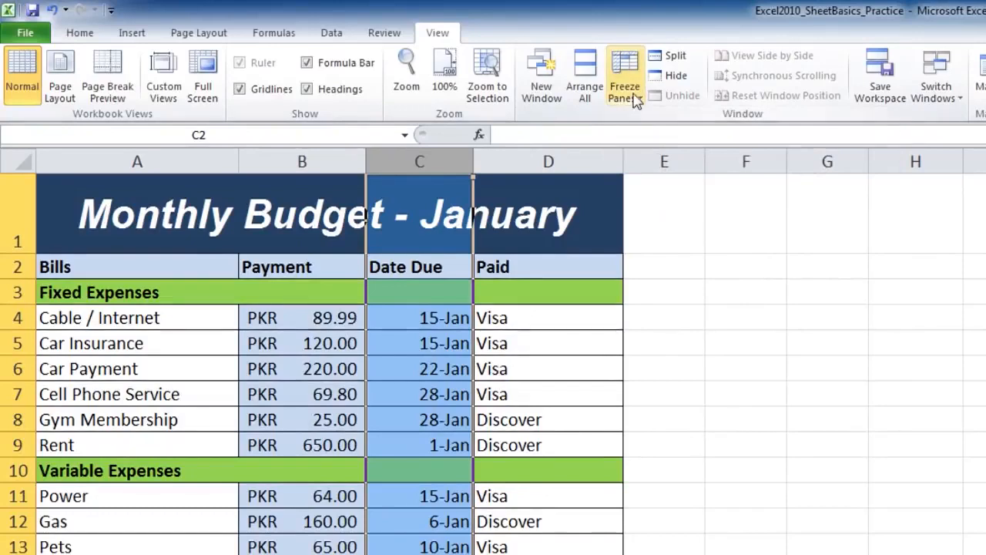
pyautogui.click(630, 98)
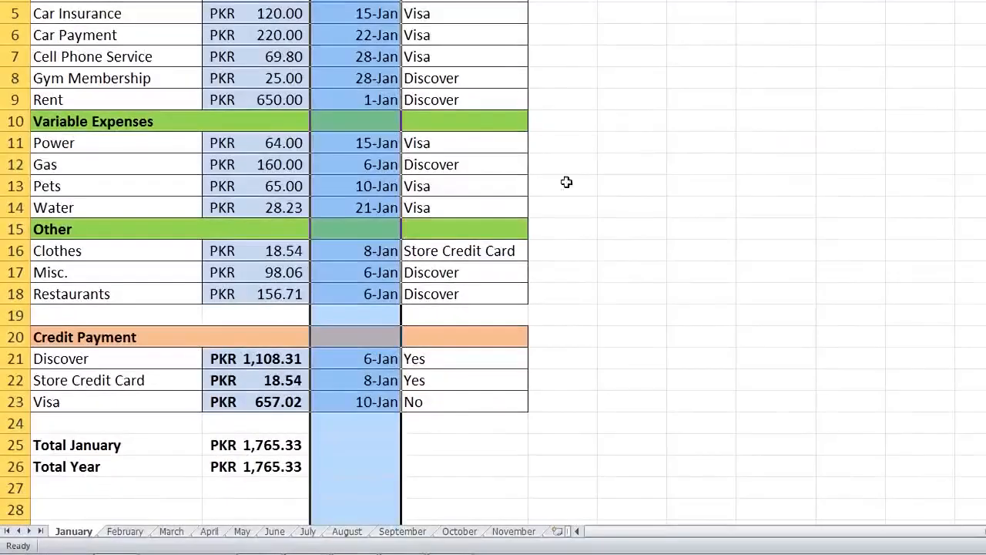
pyautogui.click(610, 315)
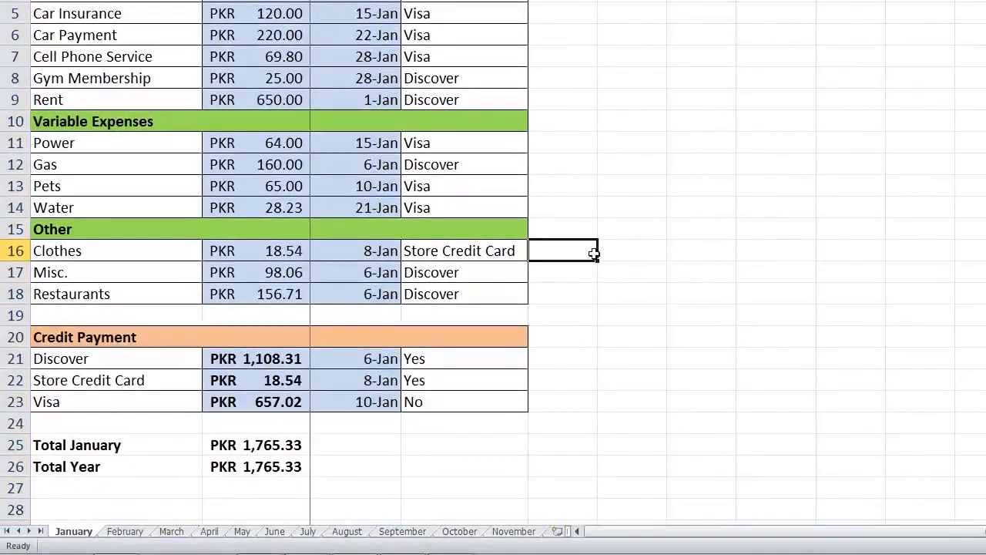
# Check the freeze line beside the Payment column along the January budget's lower rows
pyautogui.scroll(-3, 304, 494)
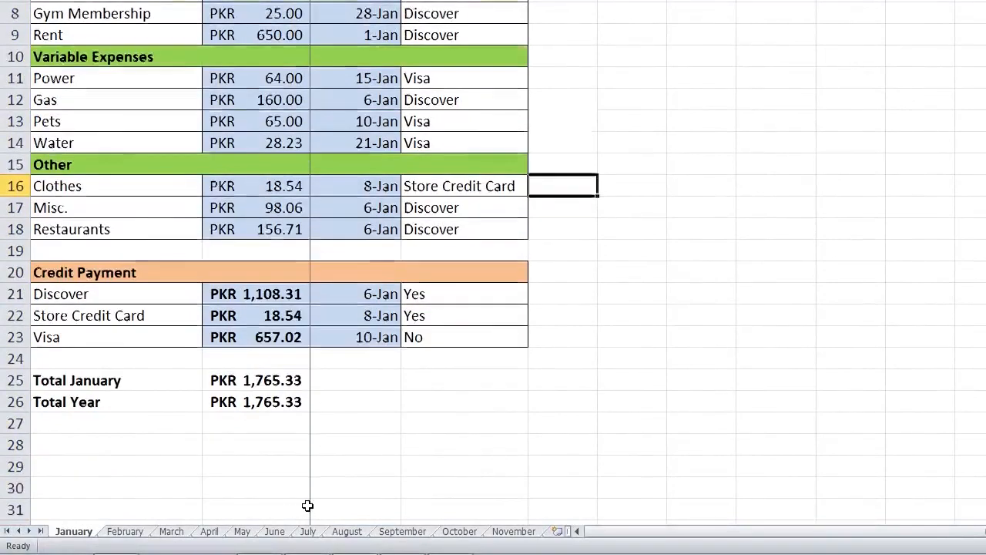
pyautogui.scroll(3, 306, 477)
pyautogui.scroll(-3, 305, 470)
pyautogui.scroll(3, 306, 471)
pyautogui.scroll(-2, 305, 471)
pyautogui.scroll(2, 305, 471)
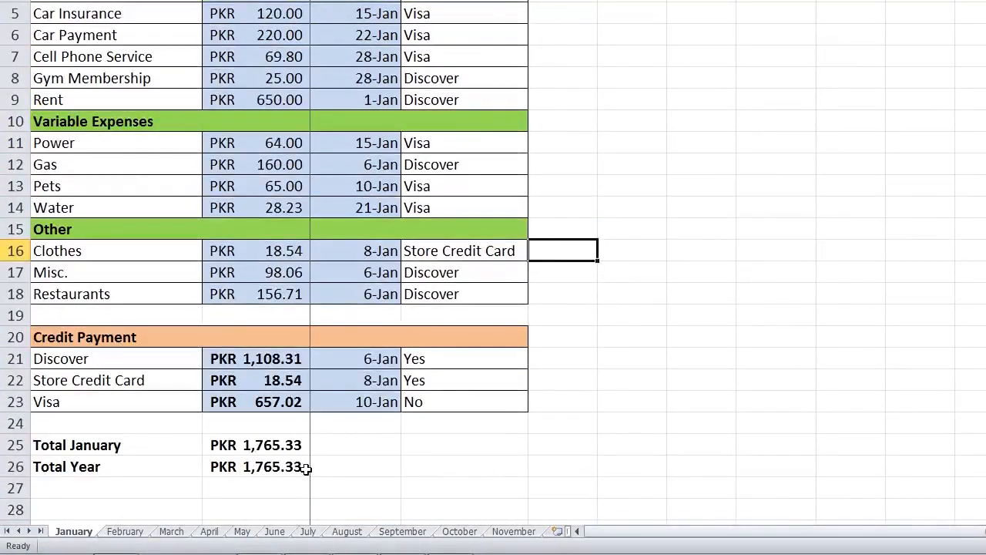
pyautogui.scroll(2, 306, 470)
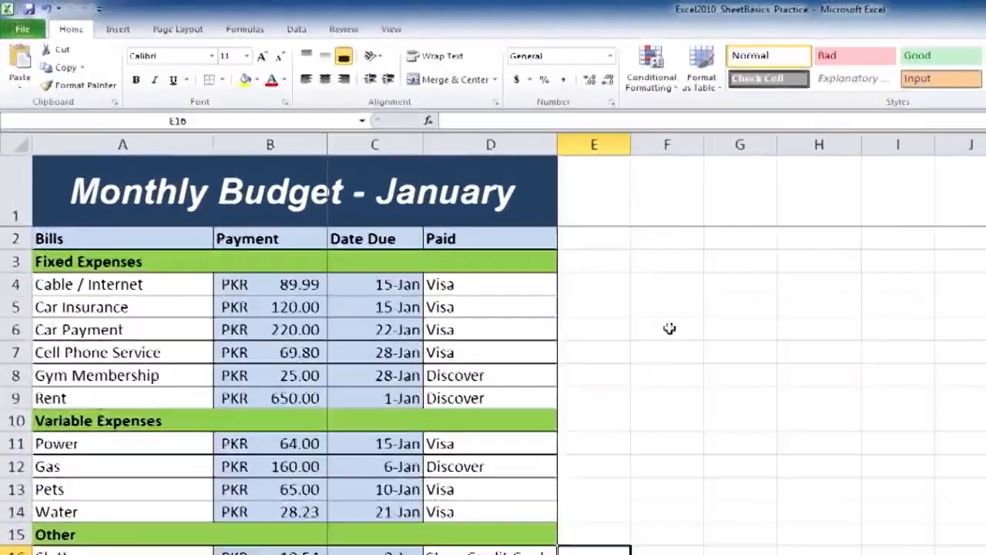
# Unfreeze the panes on the January sheet, check that the rows move freely, and select cell E15
pyautogui.click(388, 32)
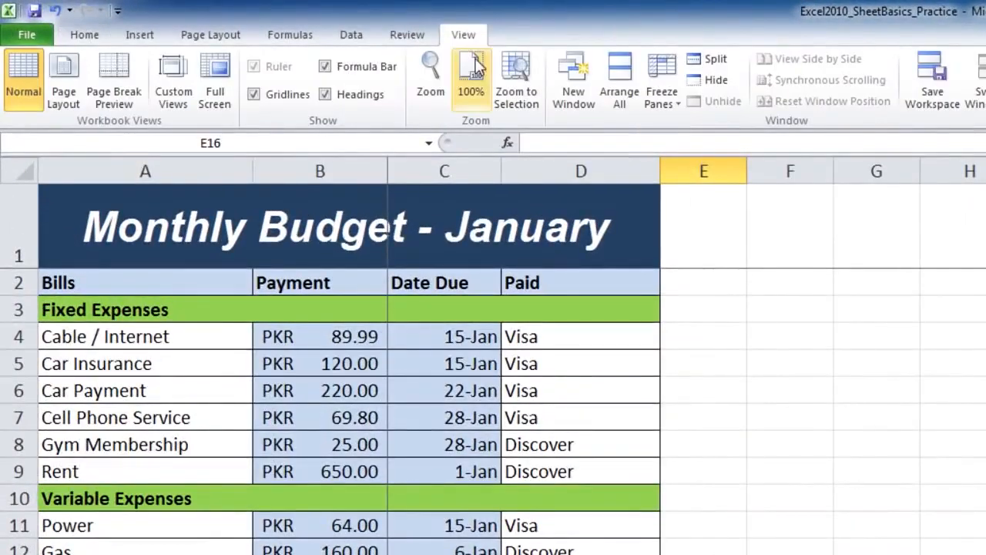
pyautogui.click(661, 99)
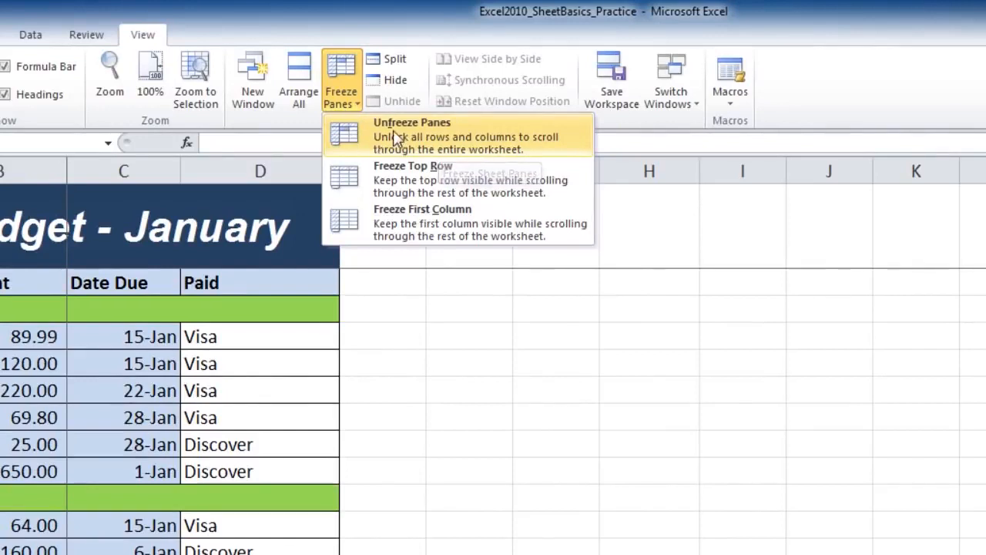
pyautogui.click(434, 131)
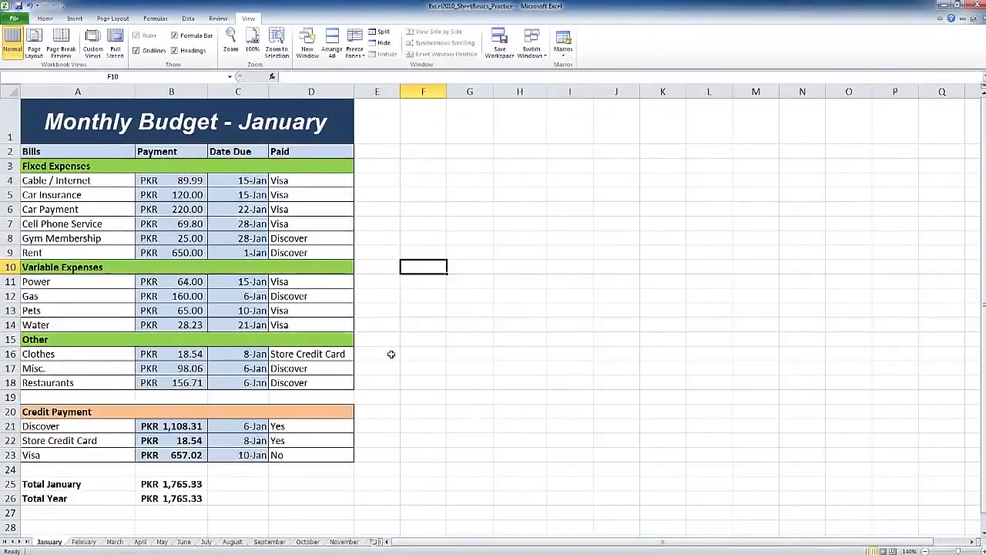
pyautogui.scroll(-3, 391, 354)
pyautogui.scroll(3, 391, 354)
pyautogui.click(393, 340)
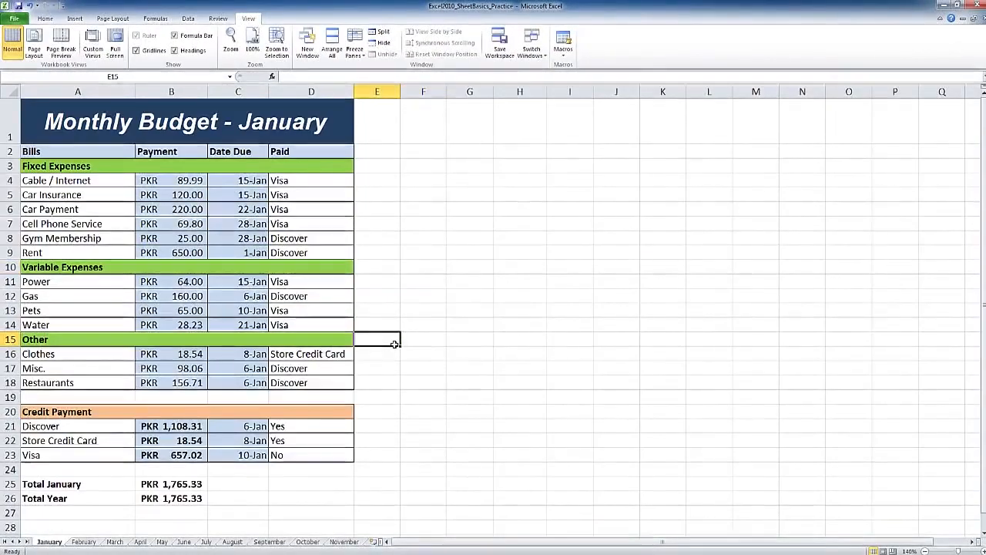
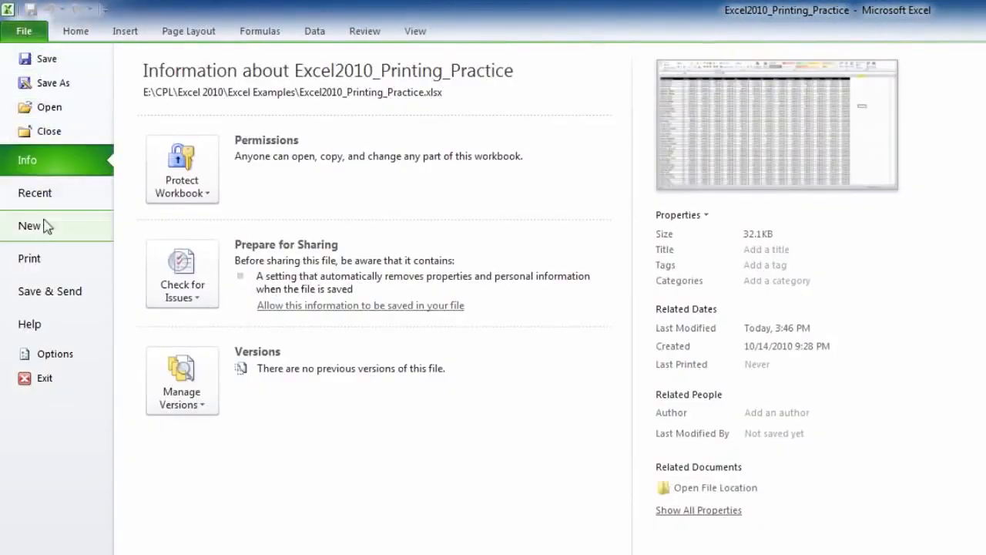
# Open the print settings and preview for the Excel2010_Printing_Practice workbook
pyautogui.click(43, 258)
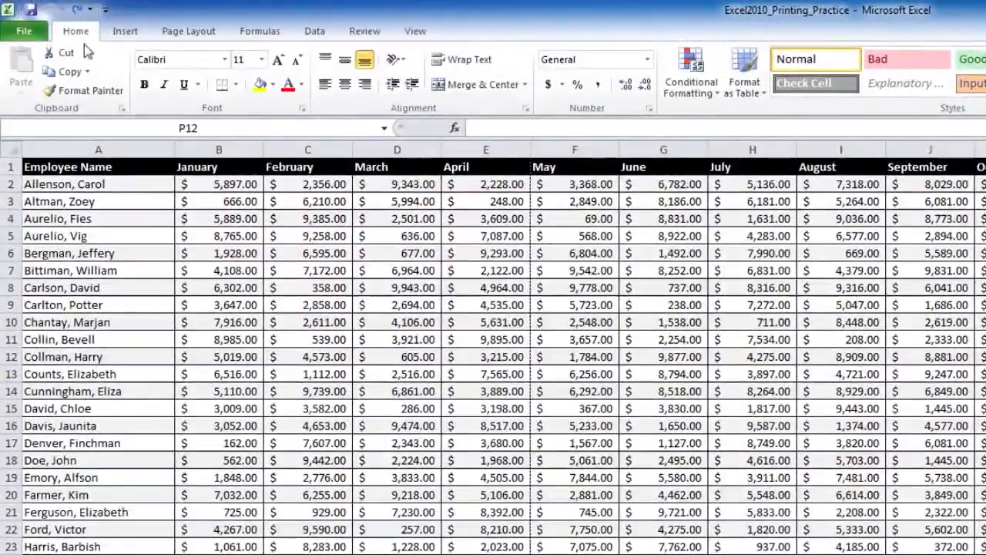
pyautogui.click(24, 31)
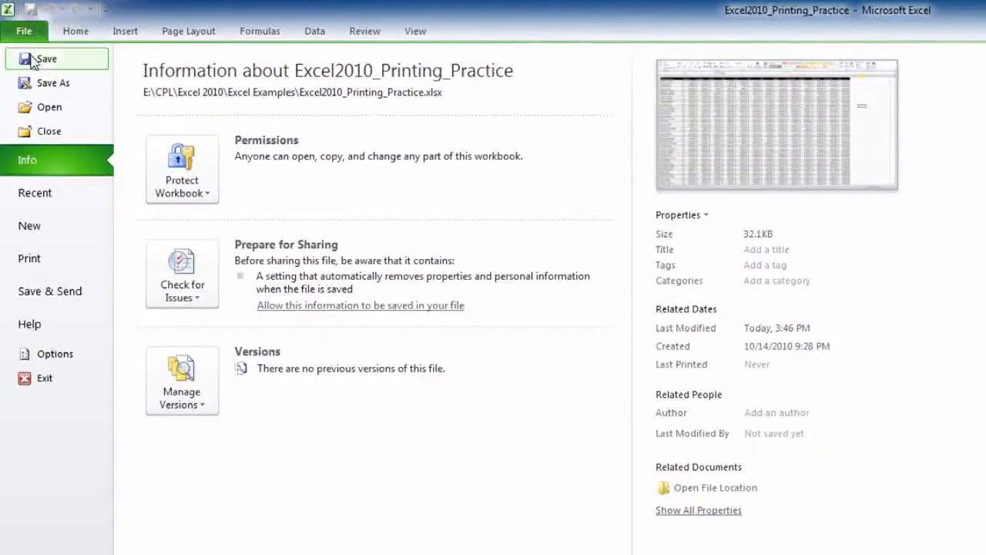
pyautogui.click(29, 258)
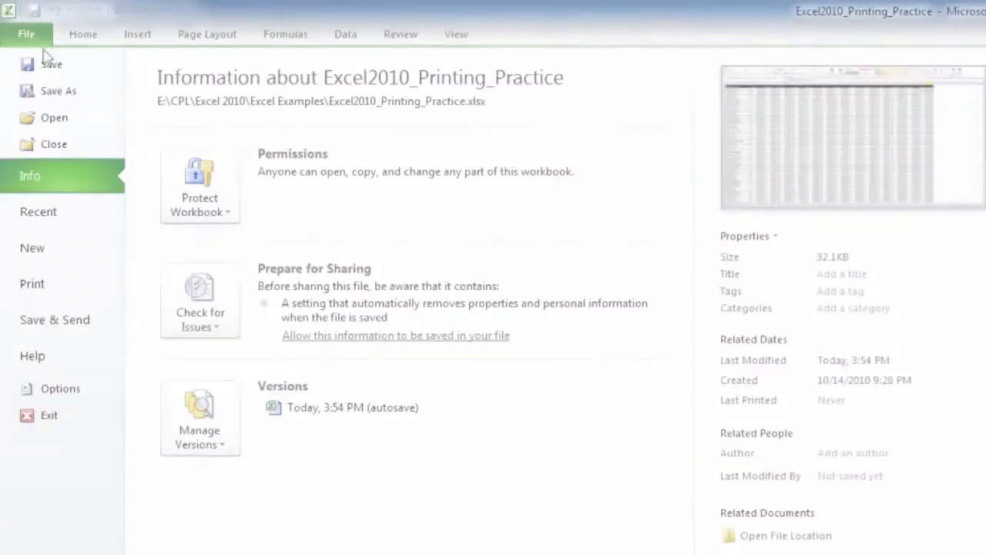
pyautogui.click(23, 154)
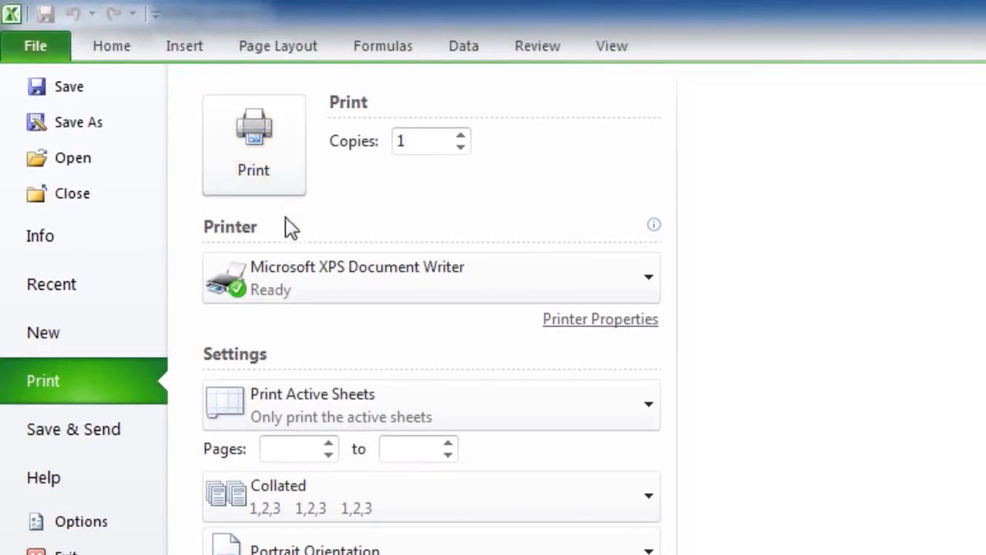
# Review the available printers, leaving Microsoft XPS Document Writer selected
pyautogui.click(351, 297)
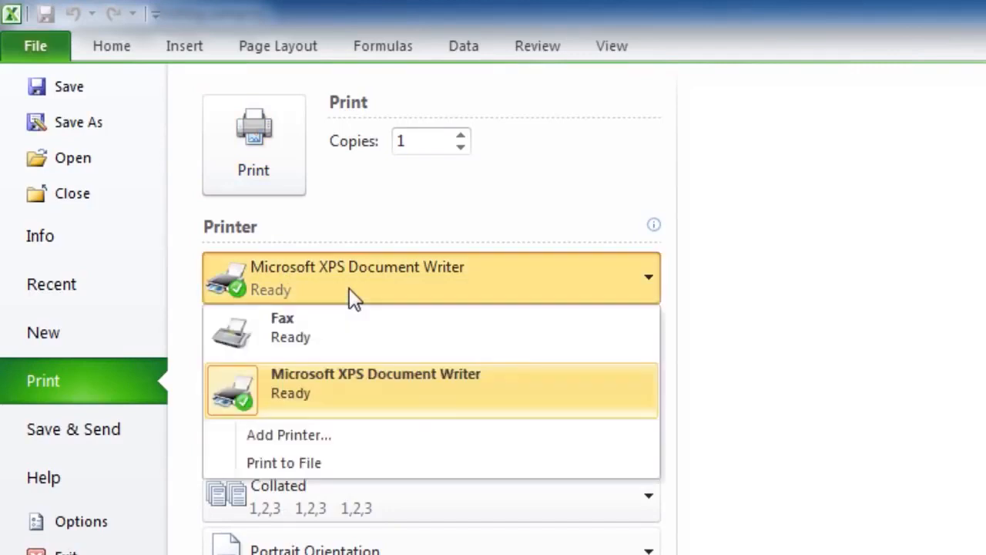
pyautogui.click(350, 290)
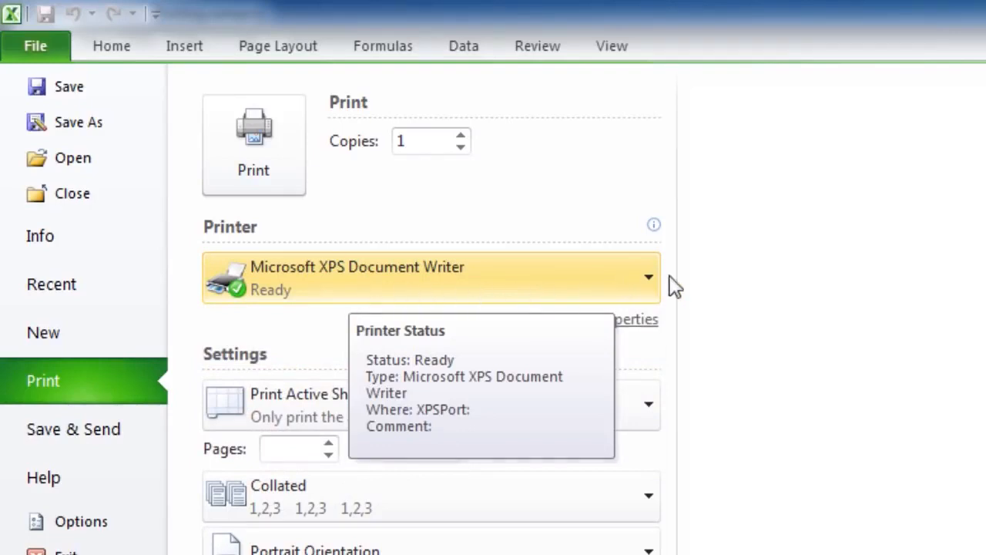
pyautogui.click(639, 278)
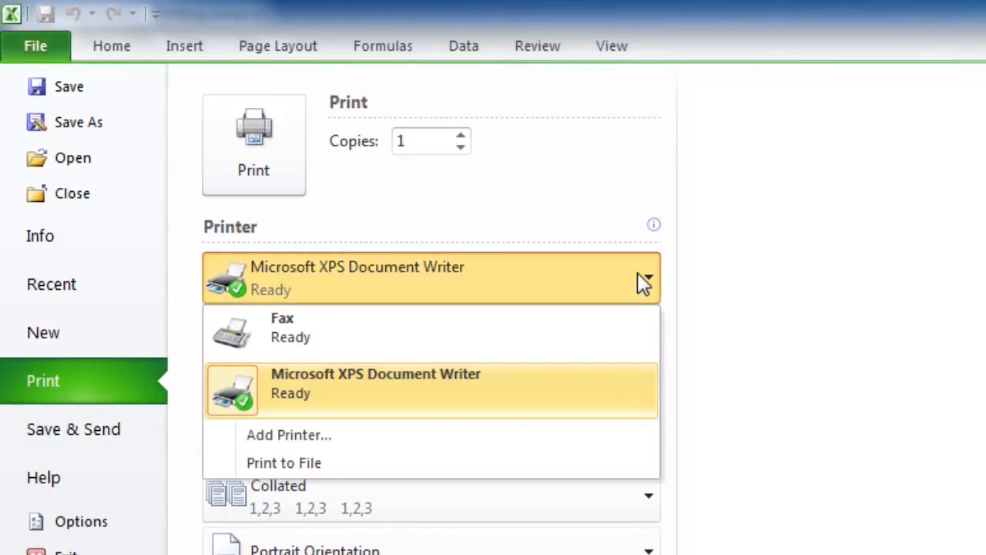
pyautogui.click(637, 274)
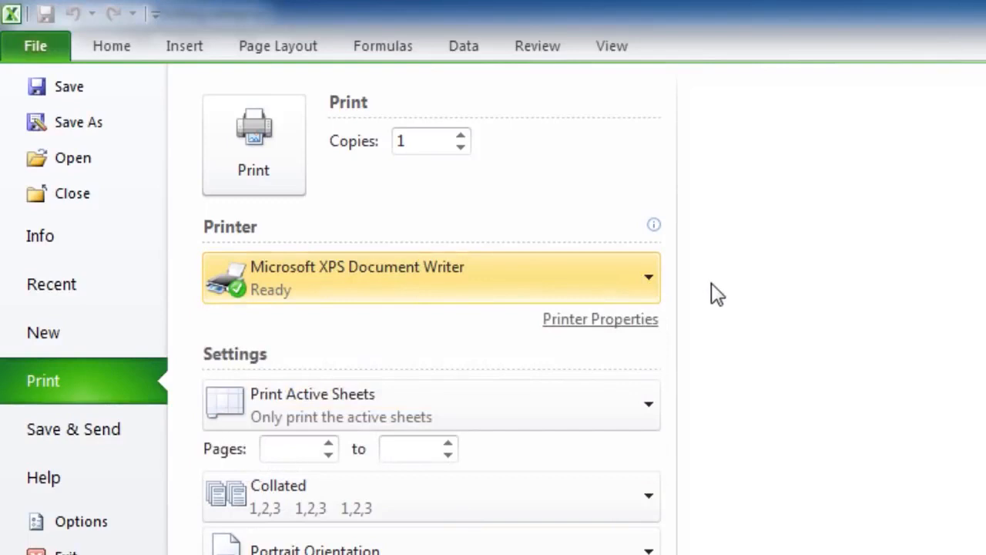
# Review the choices for which sheets to print and for collation, keeping Print Active Sheets and Collated
pyautogui.click(643, 397)
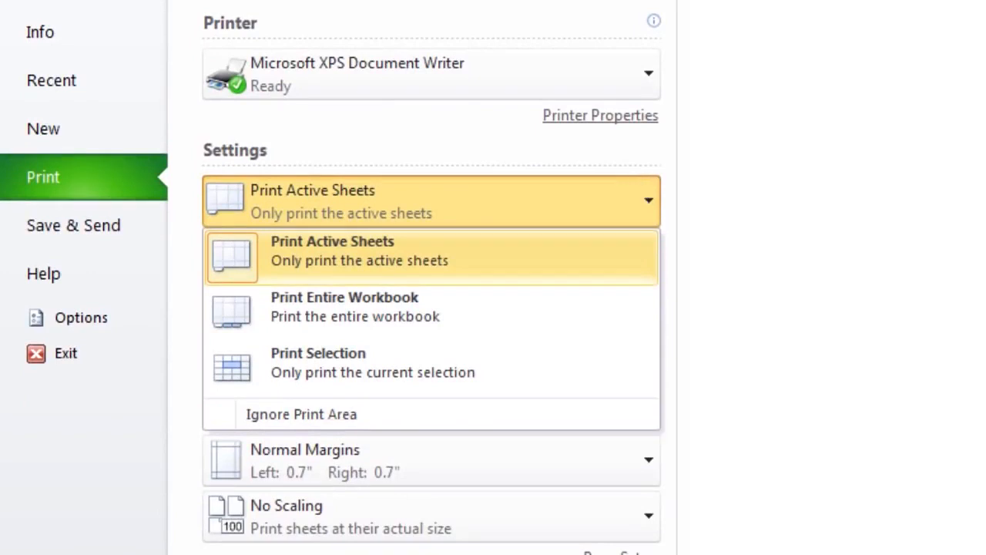
pyautogui.click(635, 205)
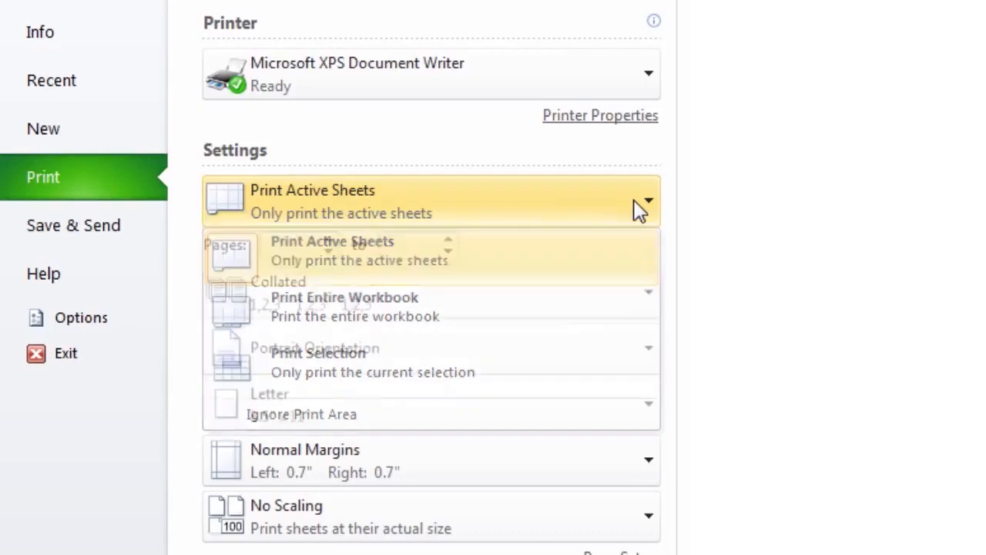
pyautogui.click(636, 289)
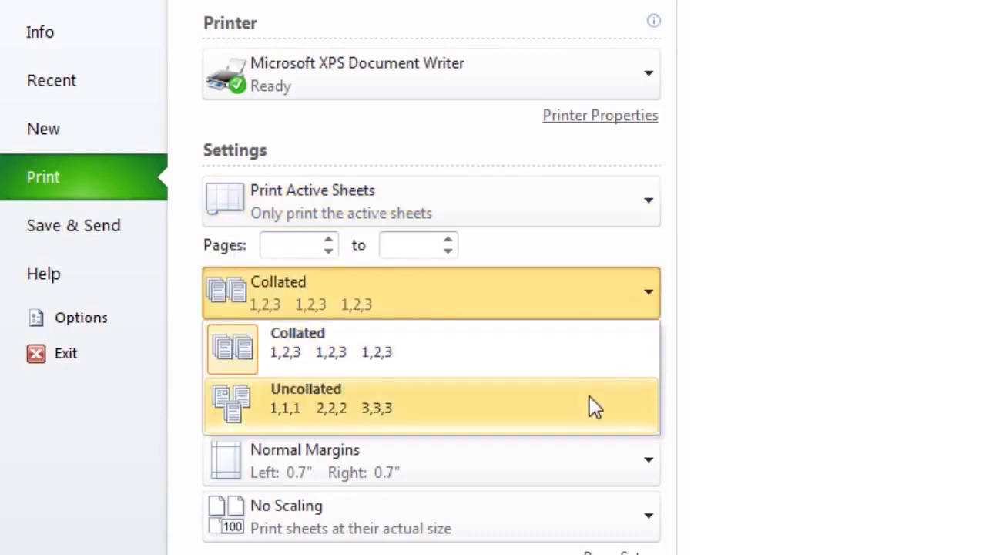
pyautogui.click(621, 302)
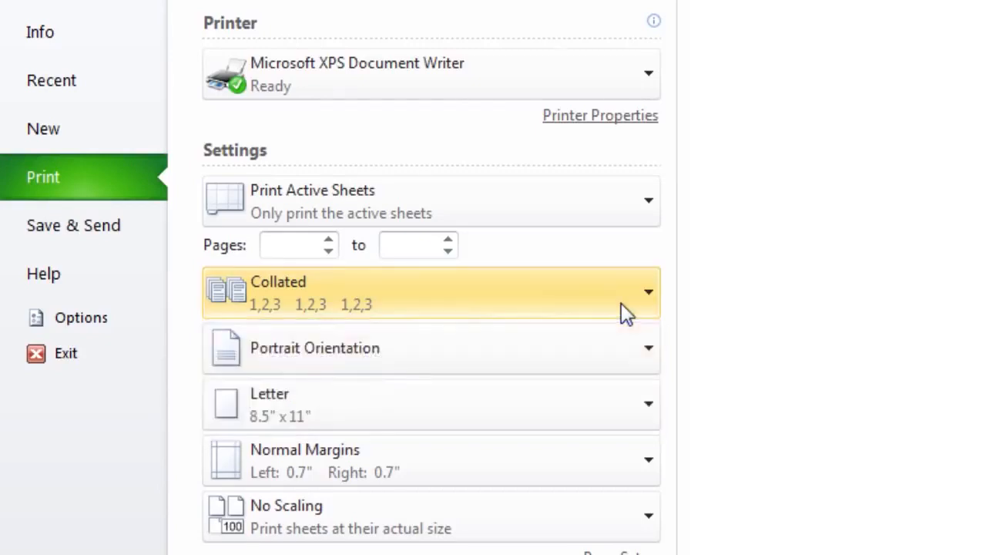
# Review the page orientation choices and look through the paper sizes, keeping Portrait Orientation and Letter
pyautogui.click(619, 359)
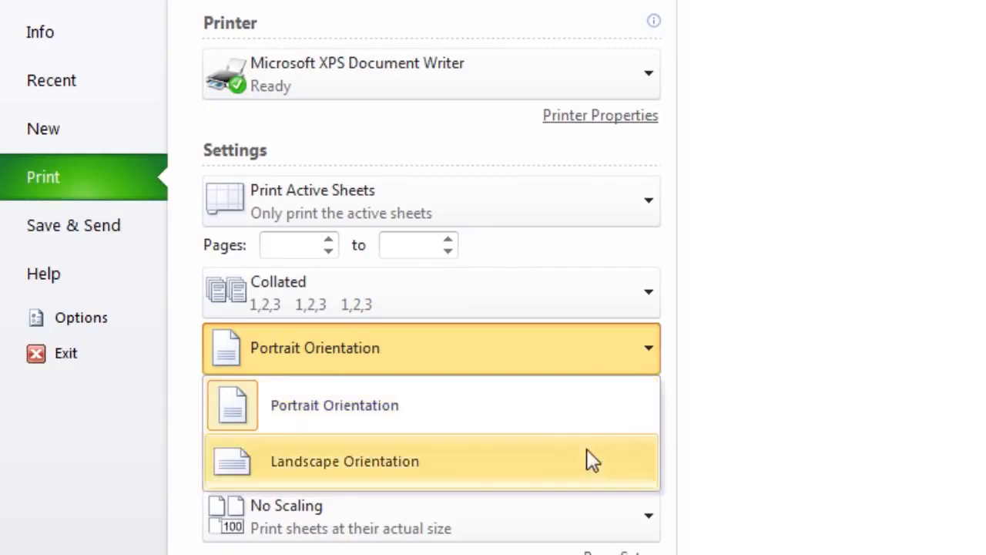
pyautogui.click(624, 428)
pyautogui.click(621, 424)
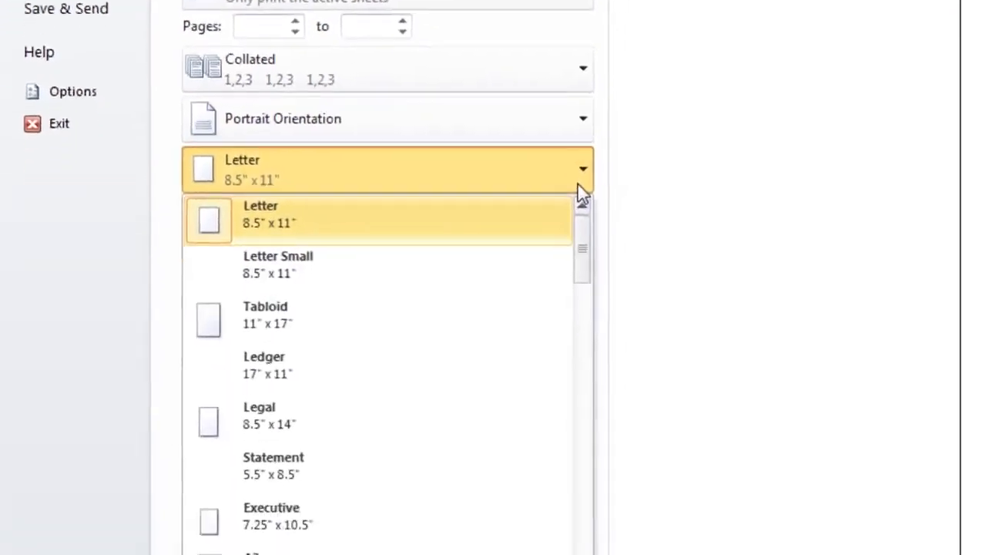
pyautogui.click(546, 65)
pyautogui.click(545, 65)
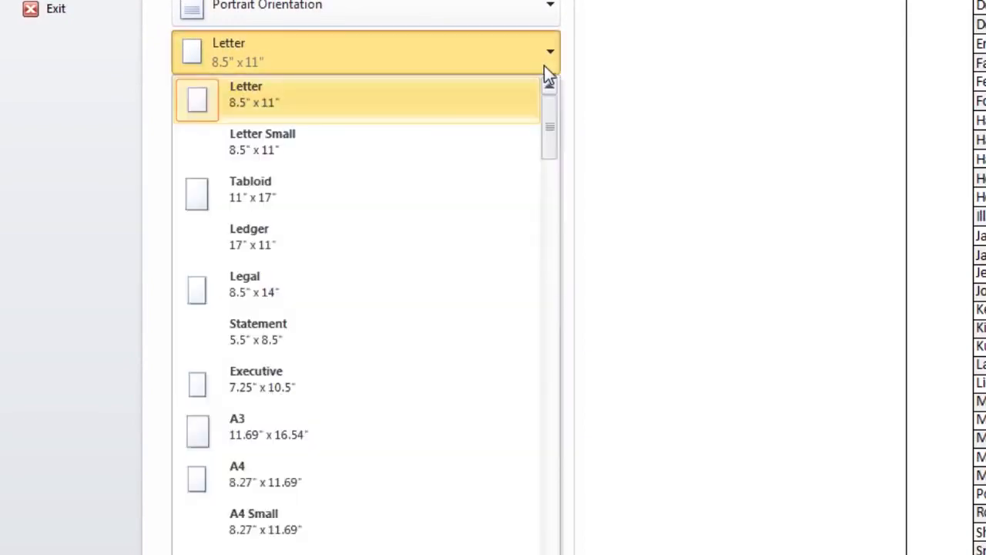
pyautogui.scroll(-6, 519, 255)
pyautogui.moveTo(541, 222); pyautogui.dragTo(541, 91)
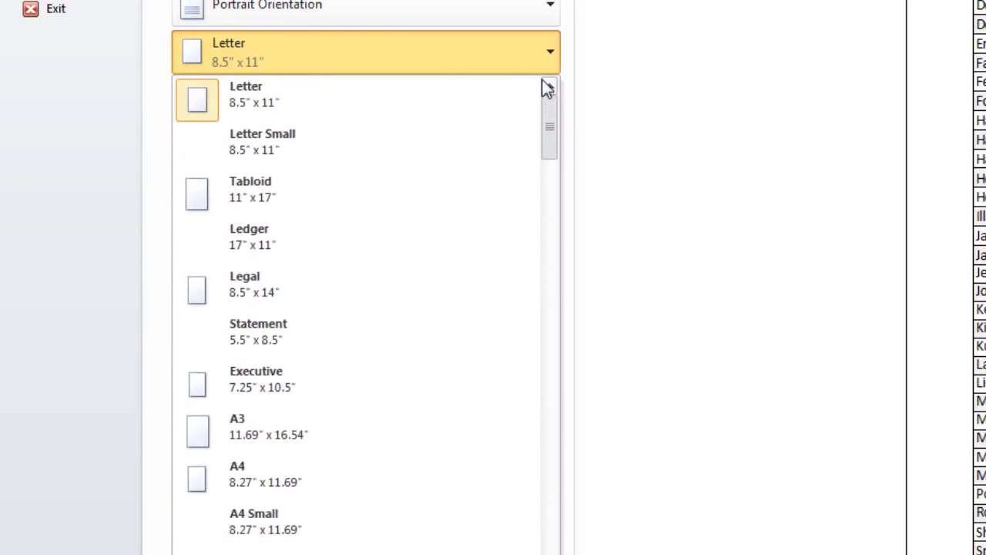
pyautogui.click(544, 62)
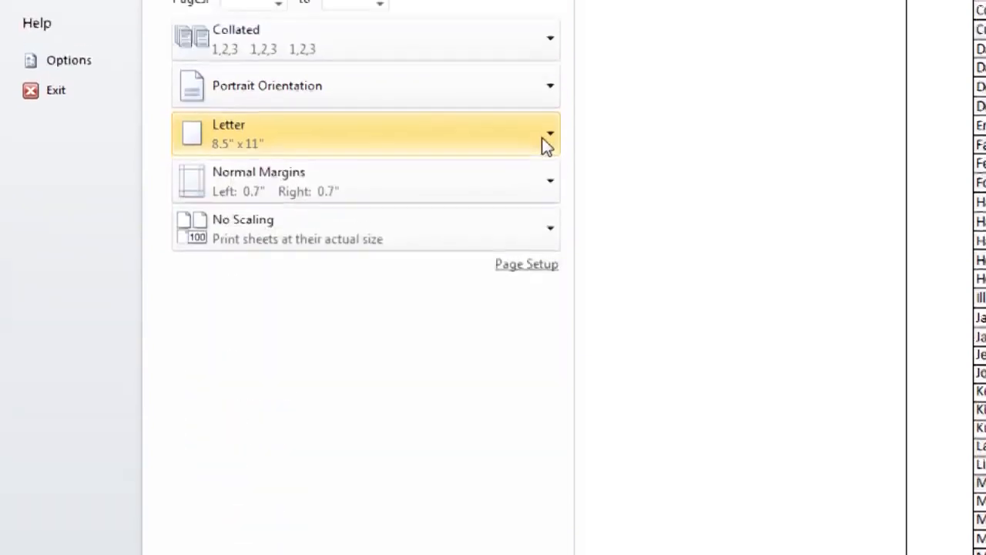
# Try the Wide margins for the printout and return to Normal margins
pyautogui.click(539, 258)
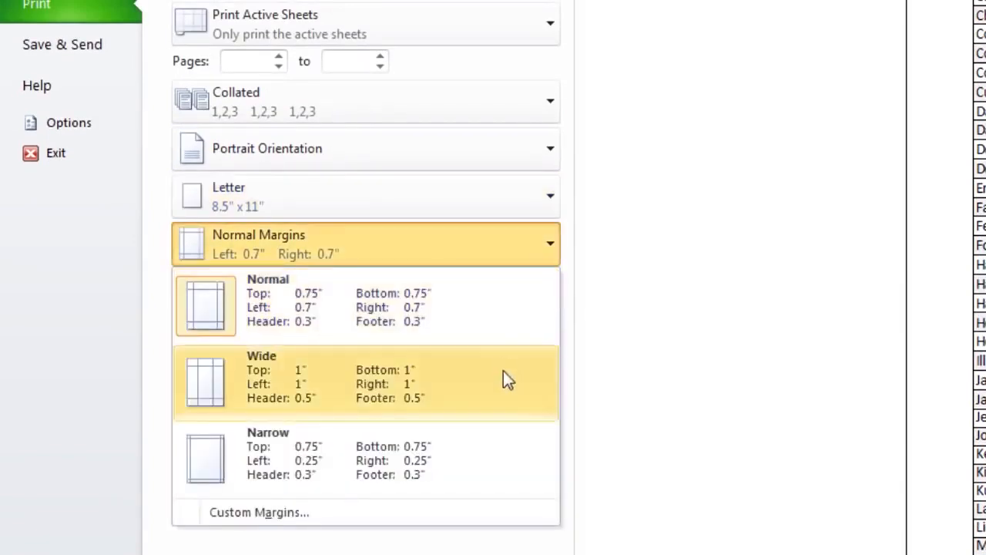
pyautogui.click(503, 372)
pyautogui.click(504, 259)
pyautogui.click(475, 300)
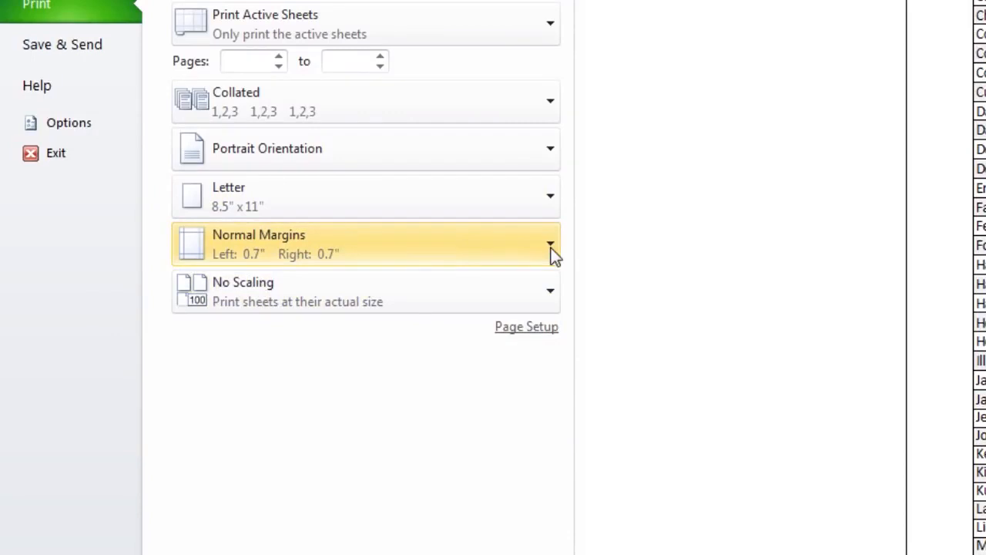
# Try the Fit Sheet on One Page and Fit All Columns on One Page scaling, and return to No Scaling
pyautogui.click(548, 291)
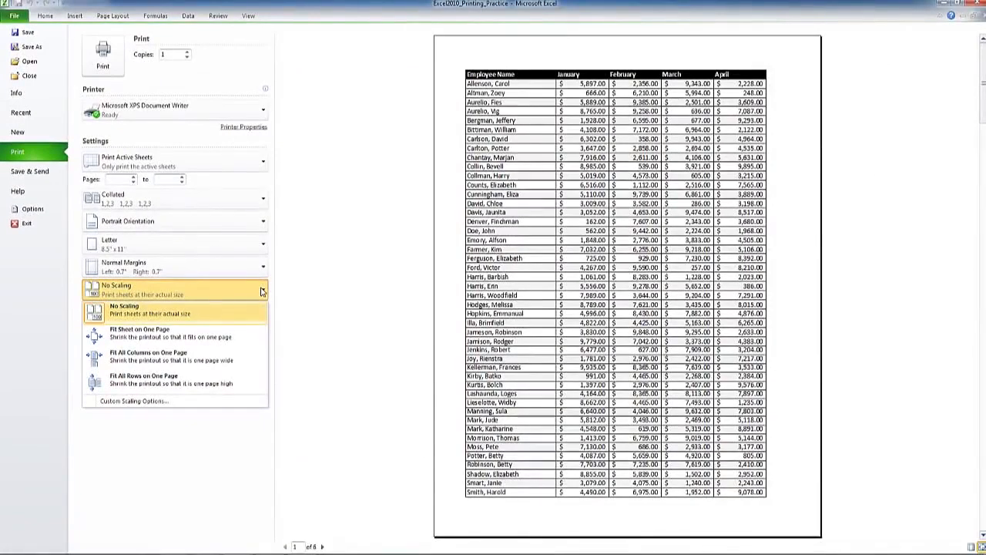
pyautogui.click(247, 333)
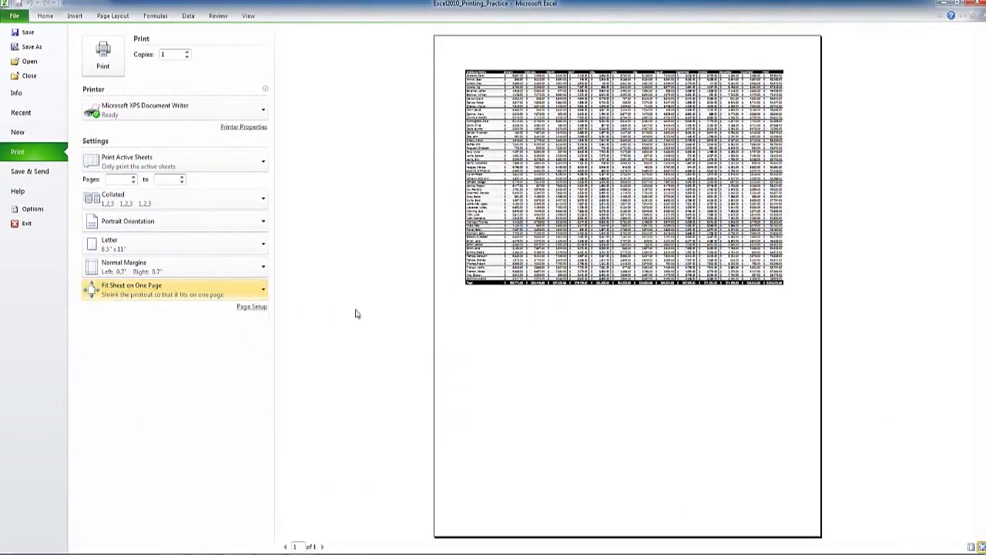
pyautogui.click(224, 295)
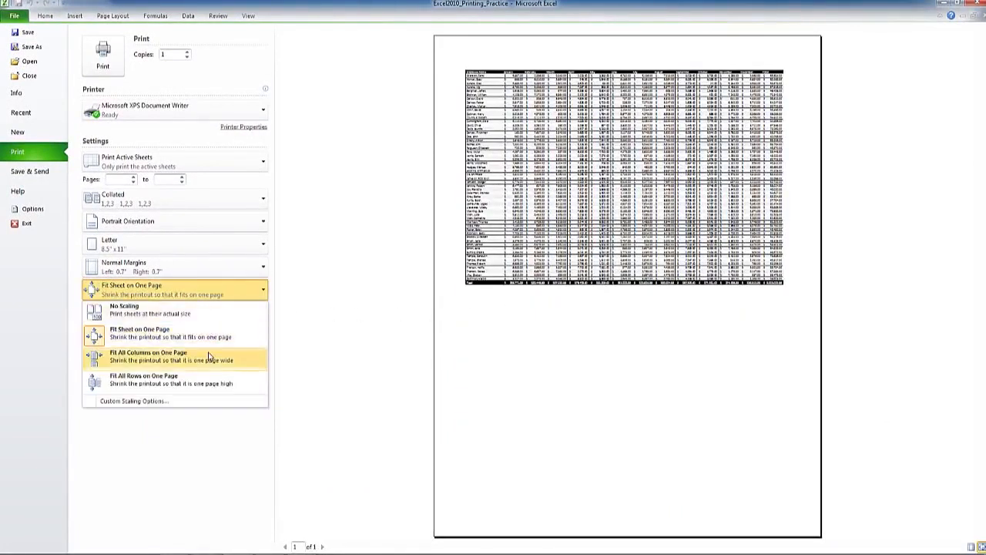
pyautogui.click(208, 356)
pyautogui.click(224, 296)
pyautogui.click(215, 312)
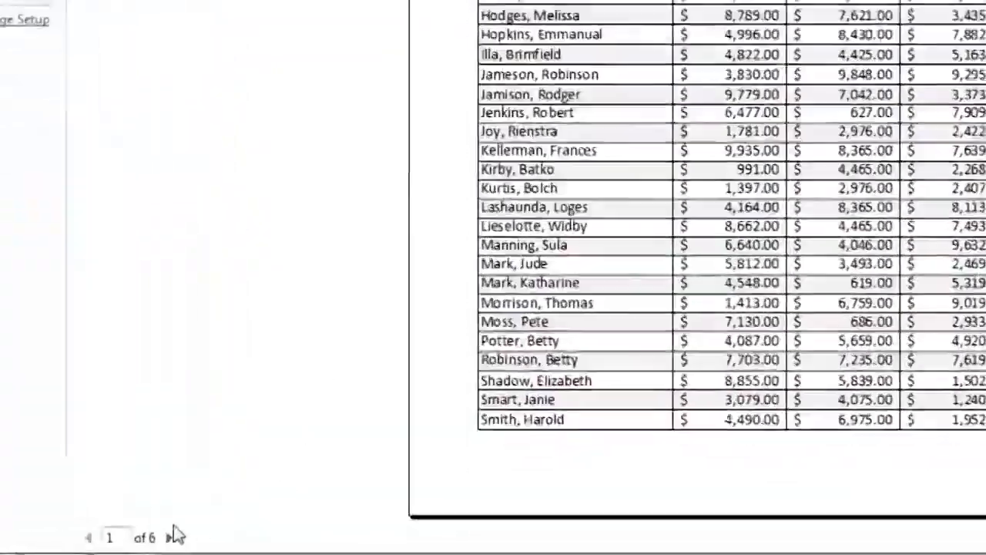
# Page forward through the print preview to page 4 and back to page 1 to examine how the sheet is split
pyautogui.click(170, 537)
pyautogui.click(89, 537)
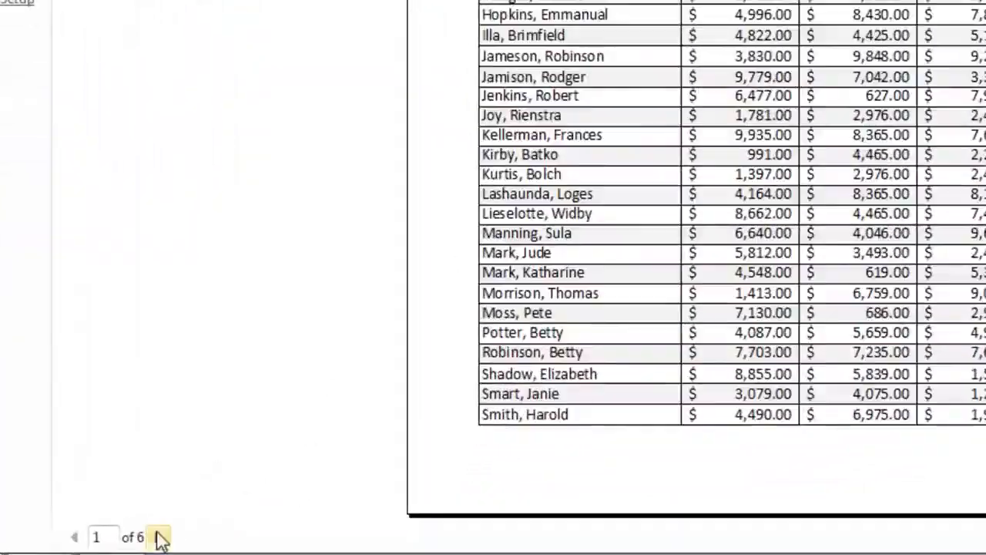
pyautogui.click(294, 545)
pyautogui.click(295, 545)
pyautogui.click(105, 539)
pyautogui.click(106, 539)
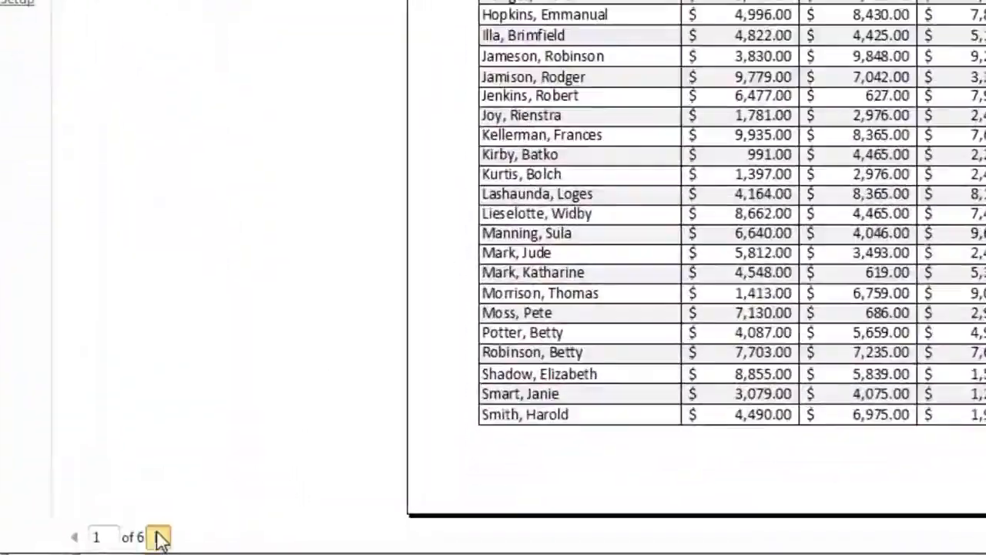
pyautogui.click(322, 546)
pyautogui.click(158, 538)
pyautogui.click(75, 537)
pyautogui.click(75, 537)
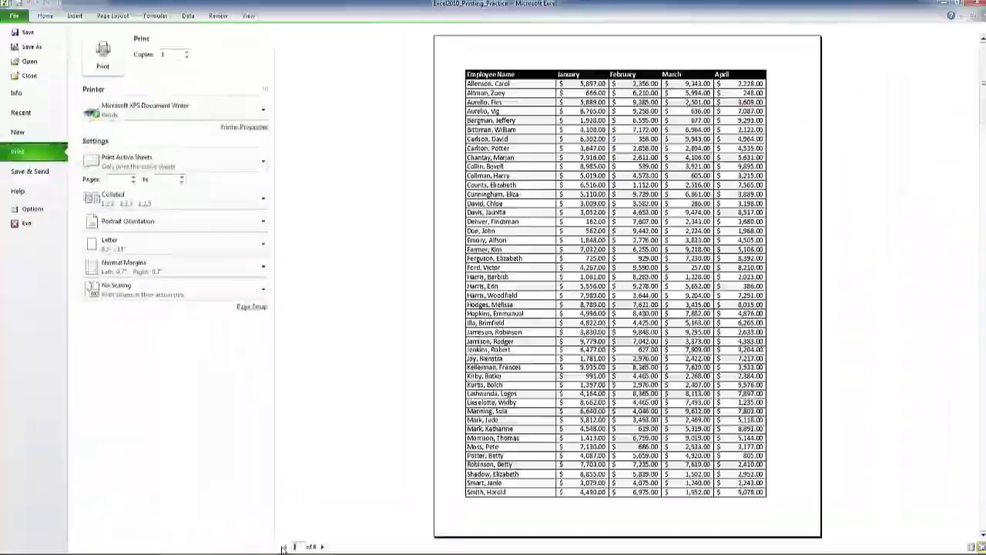
pyautogui.click(322, 546)
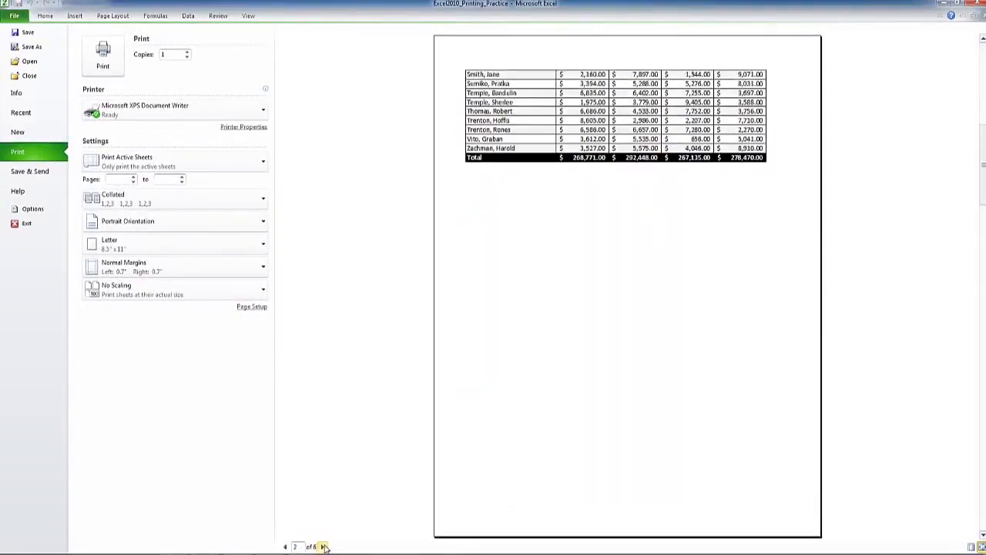
pyautogui.click(323, 547)
pyautogui.click(323, 546)
pyautogui.click(285, 546)
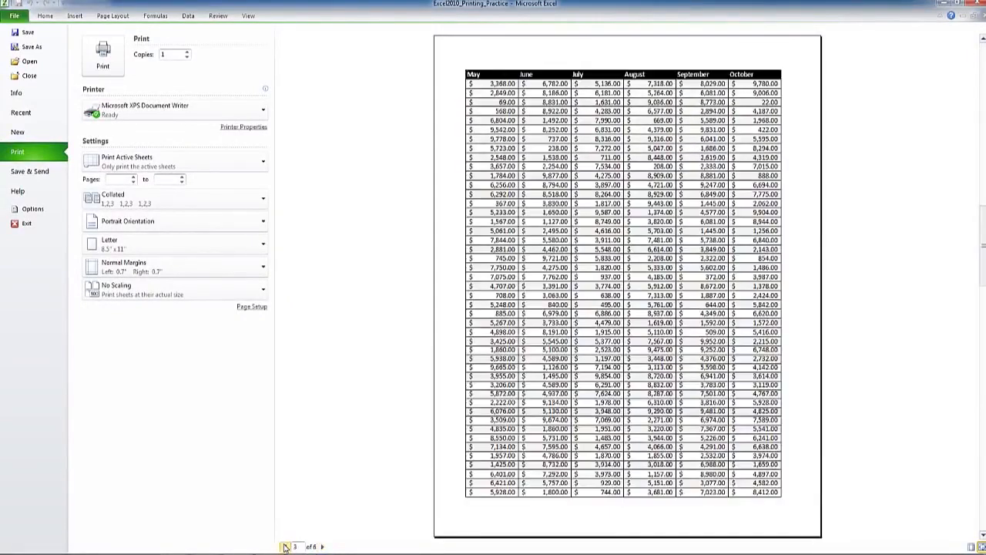
pyautogui.click(285, 546)
pyautogui.click(285, 546)
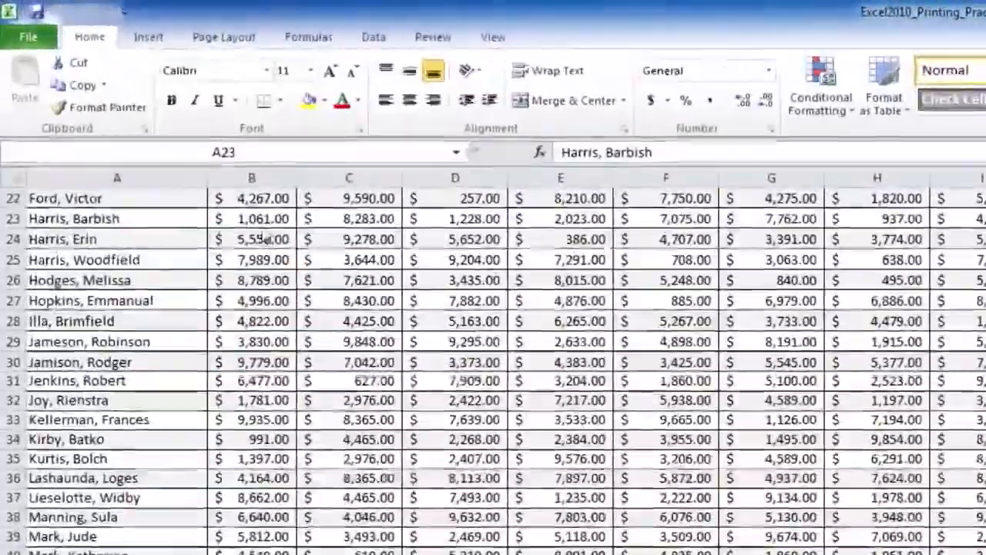
# Reopen the print settings, compare Landscape with Portrait in the preview, and set the page to Landscape Orientation
pyautogui.click(29, 37)
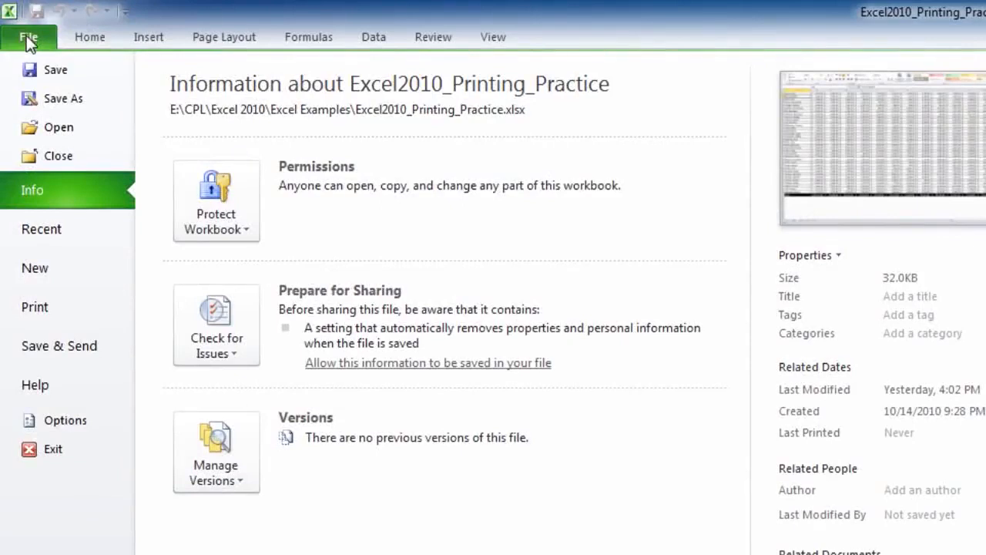
pyautogui.click(34, 306)
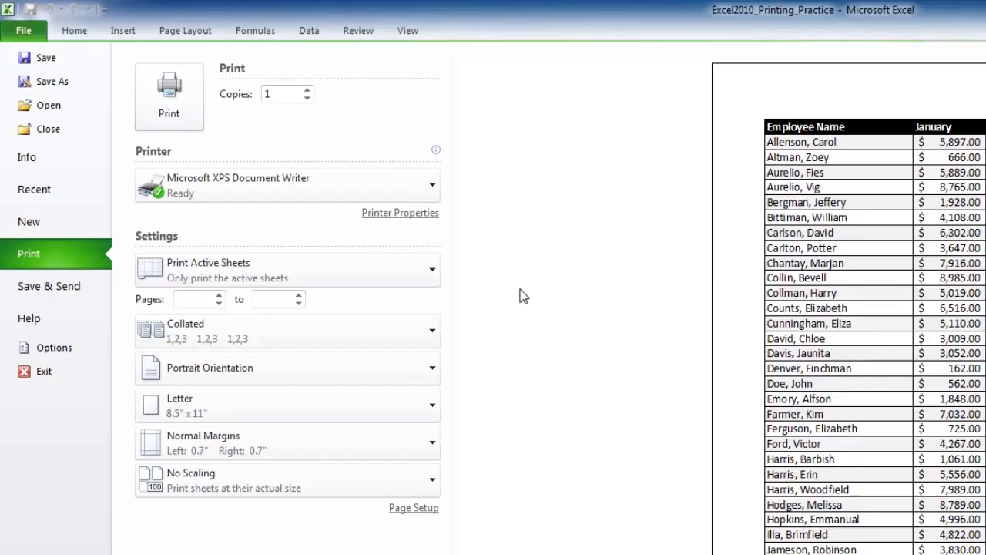
pyautogui.click(277, 382)
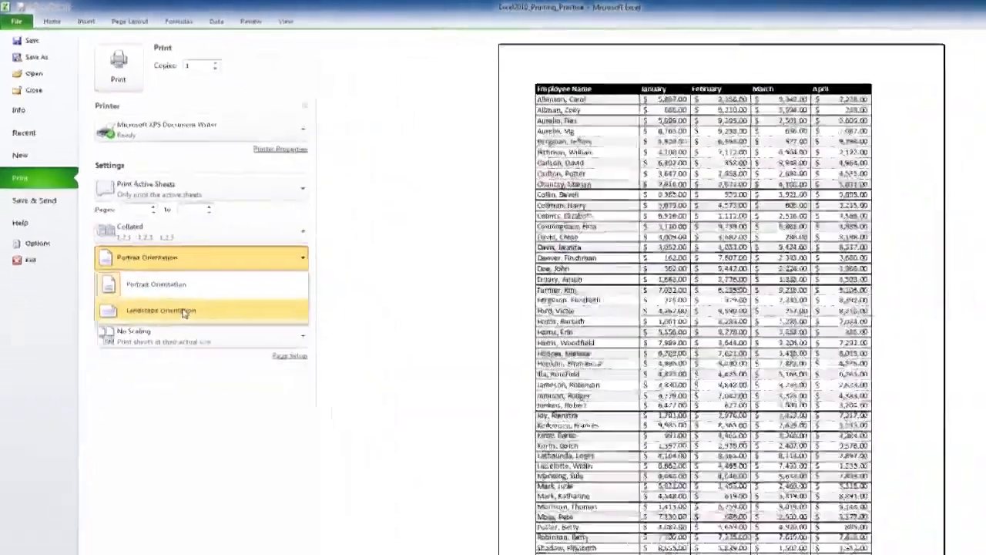
pyautogui.click(185, 311)
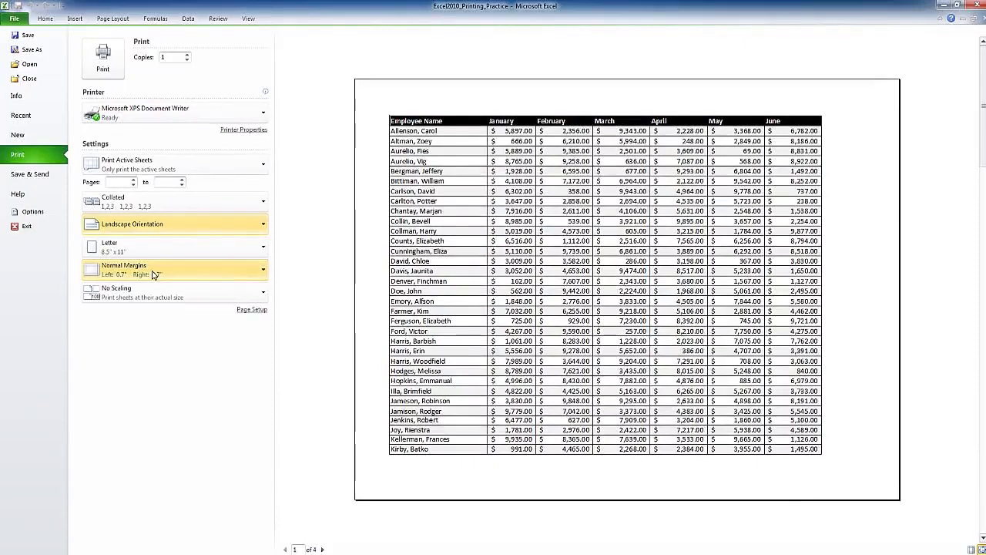
pyautogui.click(150, 225)
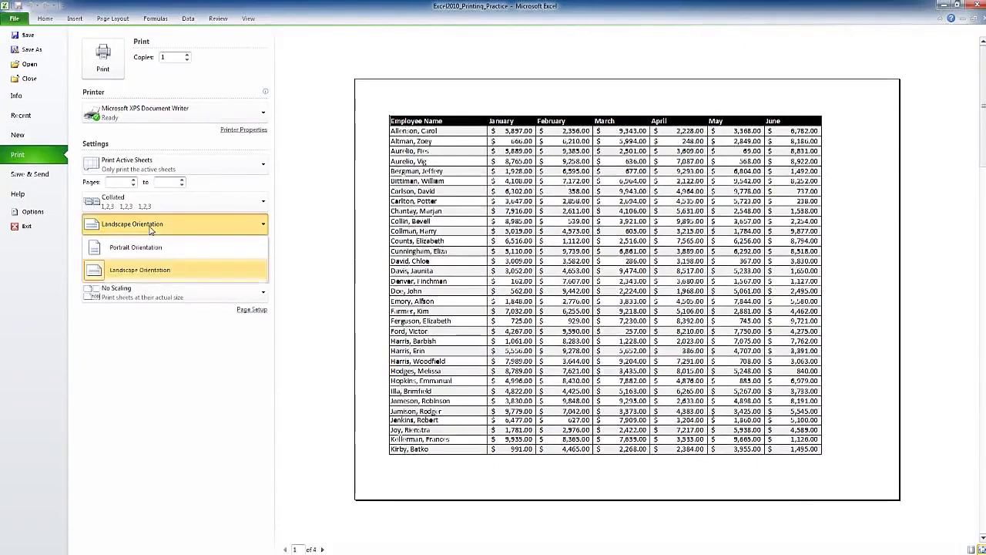
pyautogui.click(148, 242)
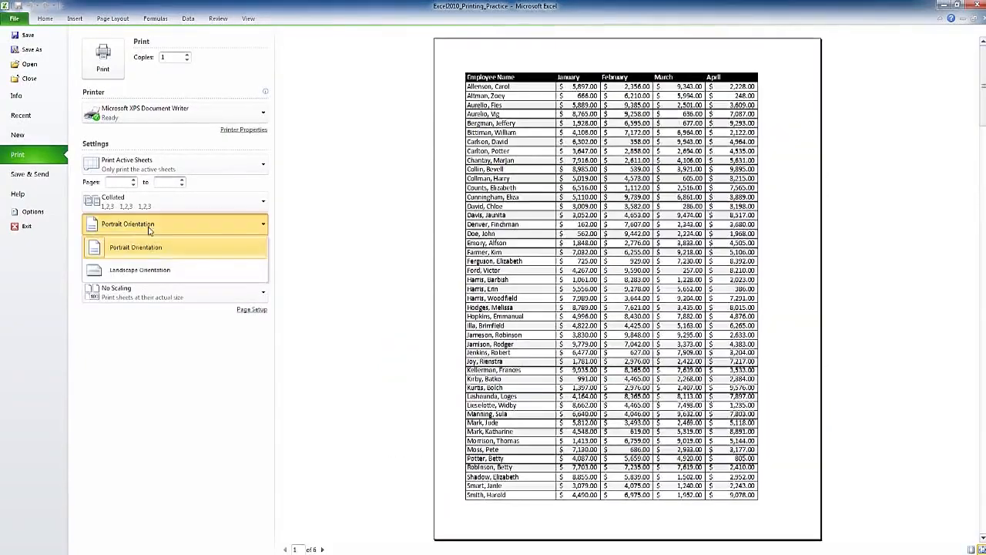
pyautogui.click(146, 268)
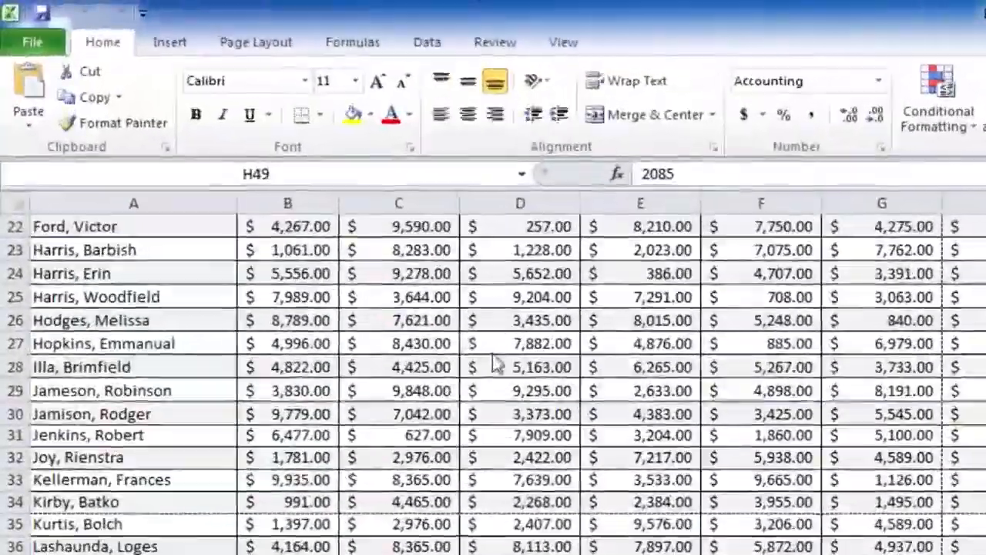
# Open the print settings and set the scaling to Fit Sheet on One Page
pyautogui.click(31, 44)
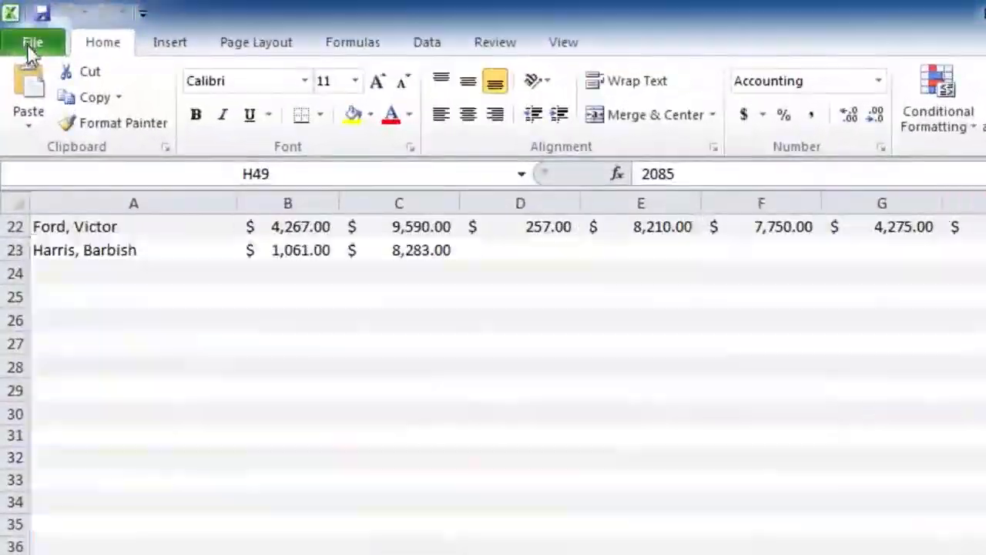
pyautogui.click(49, 354)
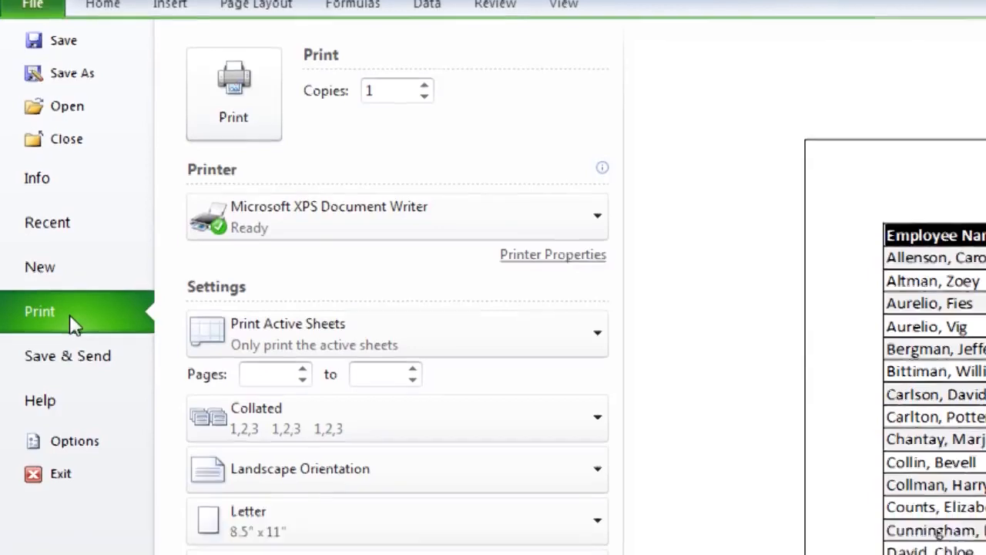
pyautogui.click(337, 286)
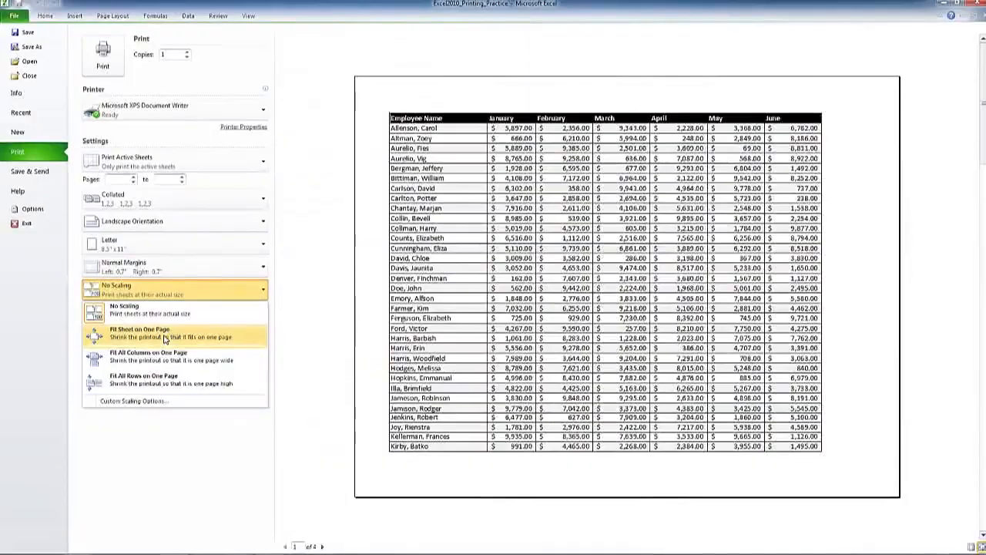
pyautogui.click(375, 384)
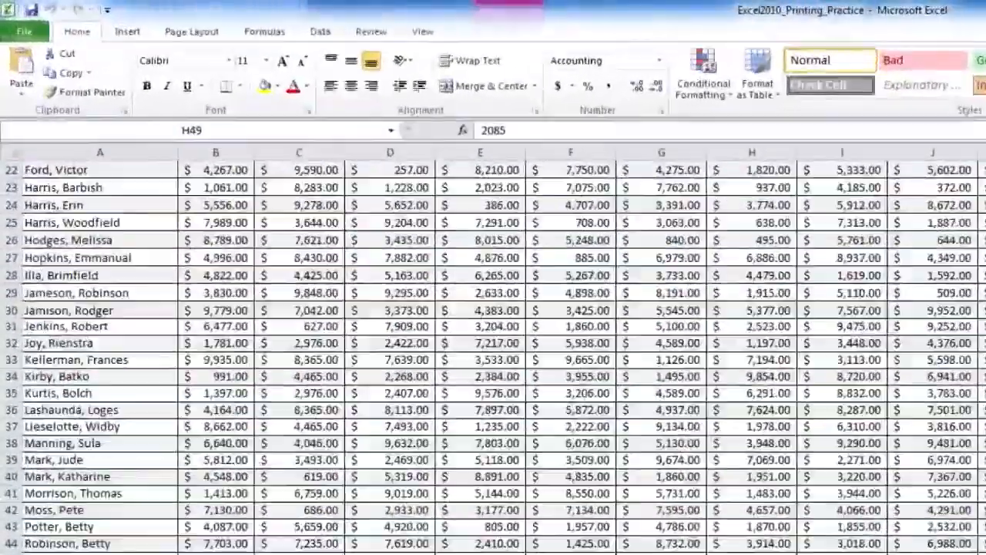
# Reopen the print preview and turn on the display of margins
pyautogui.click(24, 31)
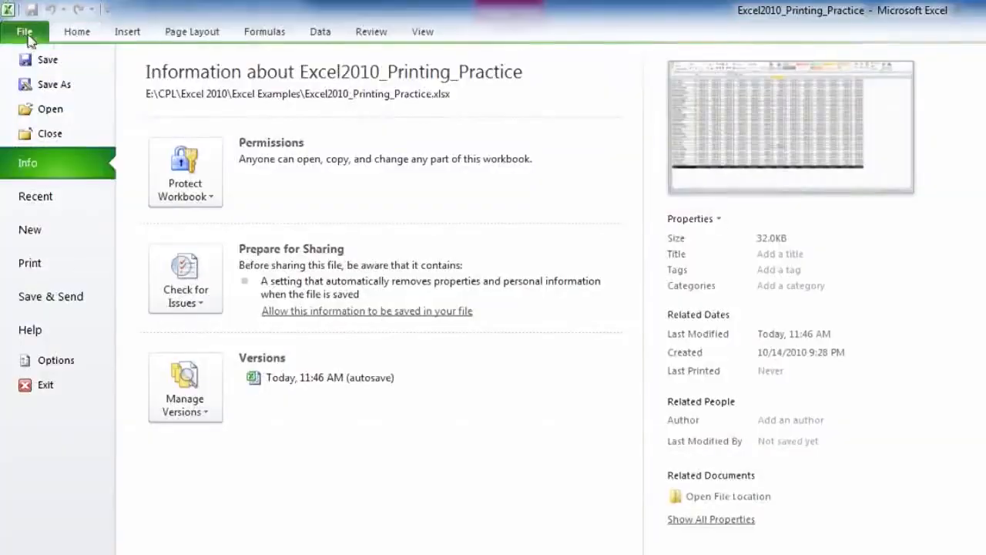
pyautogui.click(30, 264)
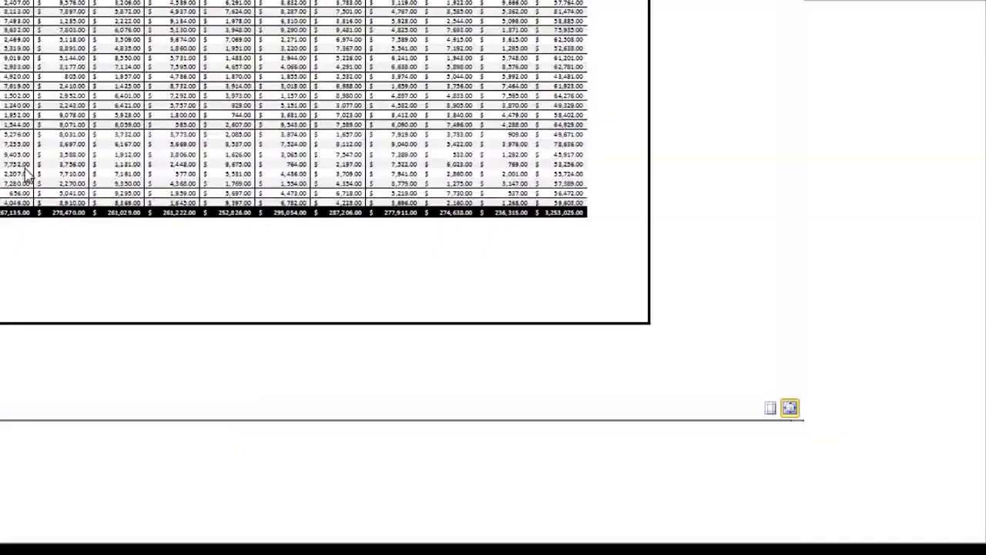
pyautogui.click(772, 409)
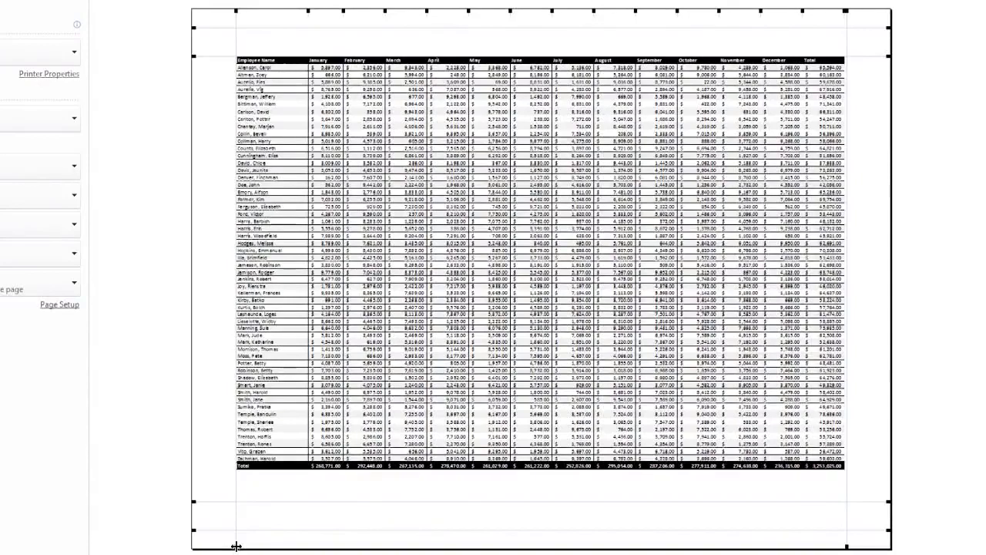
# Widen the left and right margins directly in the preview, ease the left one back partway, and lower the top margin line
pyautogui.moveTo(235, 546); pyautogui.dragTo(308, 547)
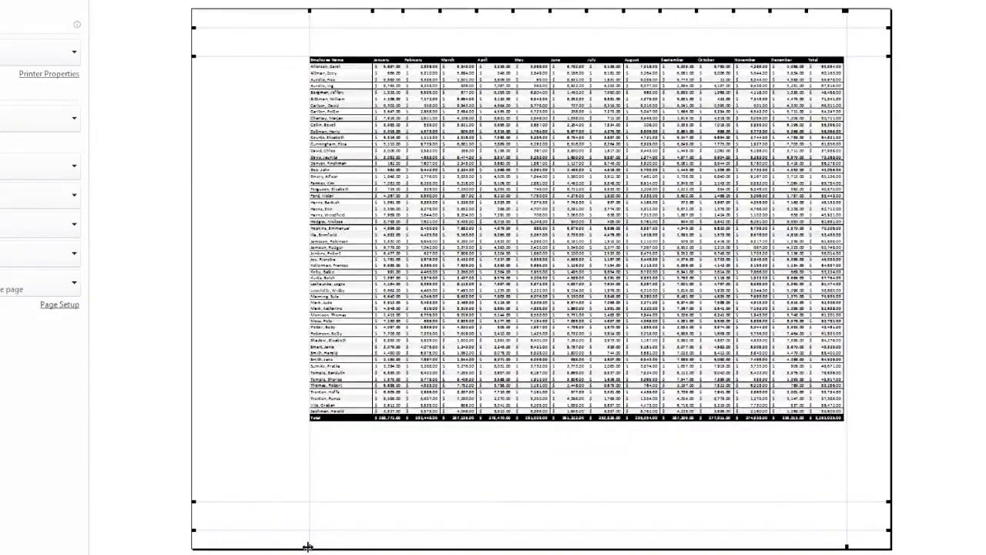
pyautogui.moveTo(847, 546); pyautogui.dragTo(806, 547)
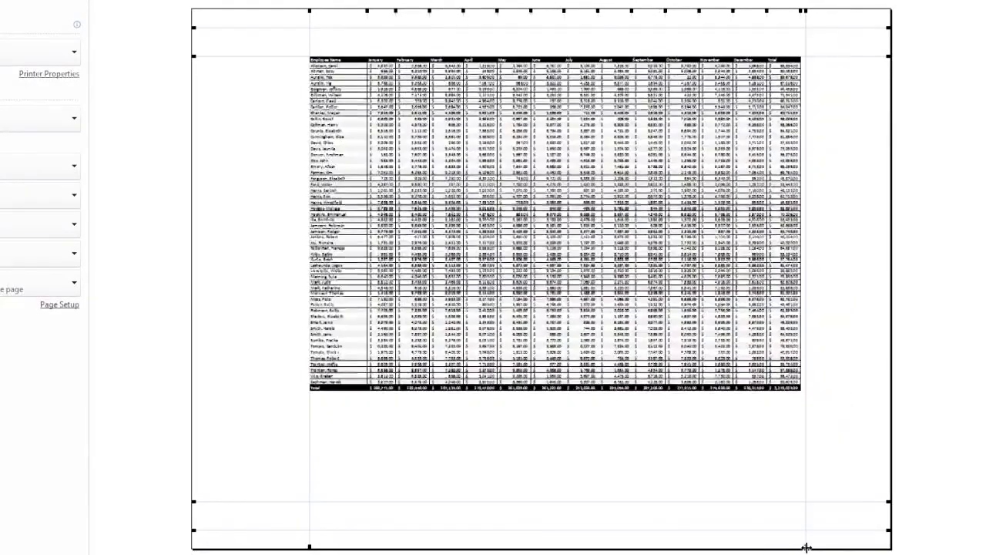
pyautogui.moveTo(309, 547); pyautogui.dragTo(268, 547)
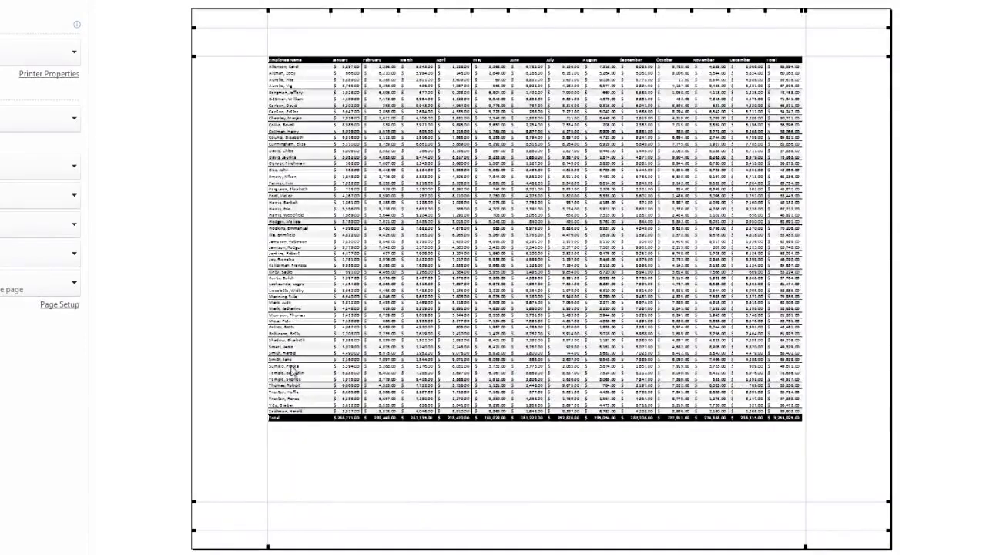
pyautogui.moveTo(193, 56); pyautogui.dragTo(191, 80)
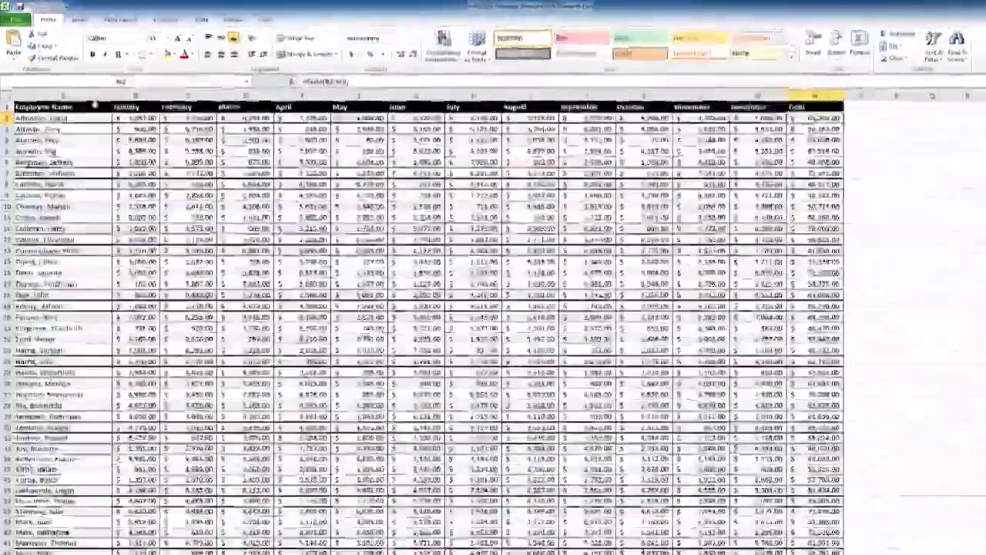
# Select the Employee Name header cell and look through the employee rows below the header row
pyautogui.click(87, 99)
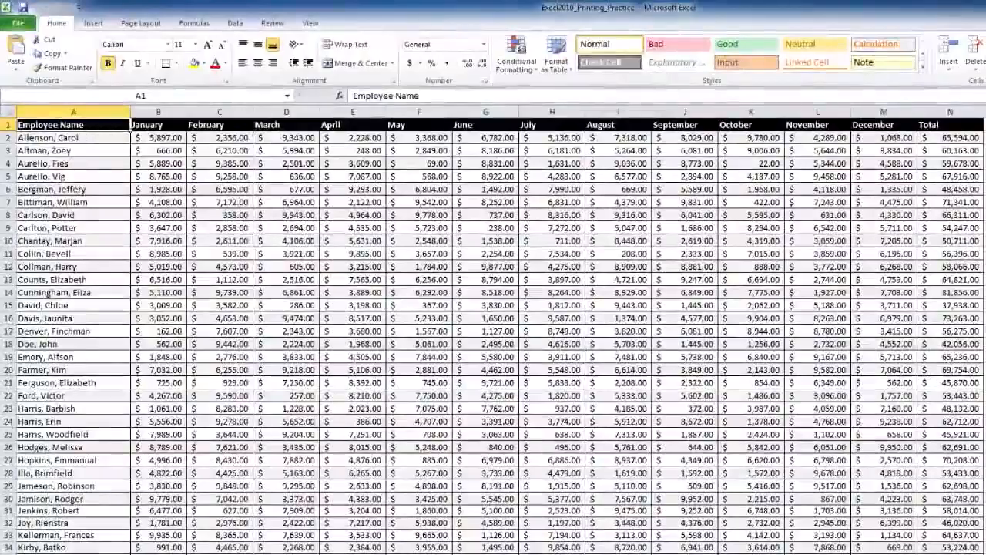
pyautogui.scroll(-6, 131, 131)
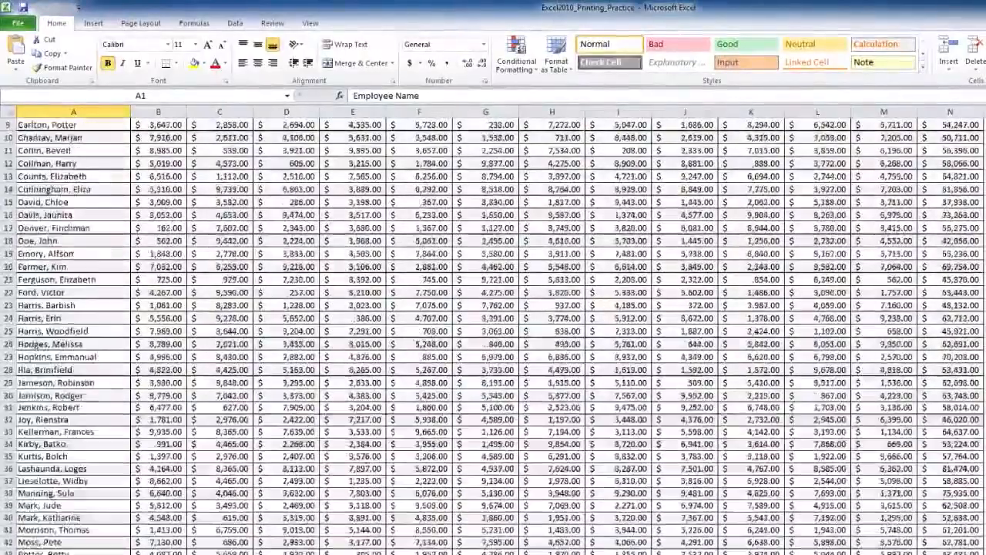
pyautogui.scroll(6, 131, 130)
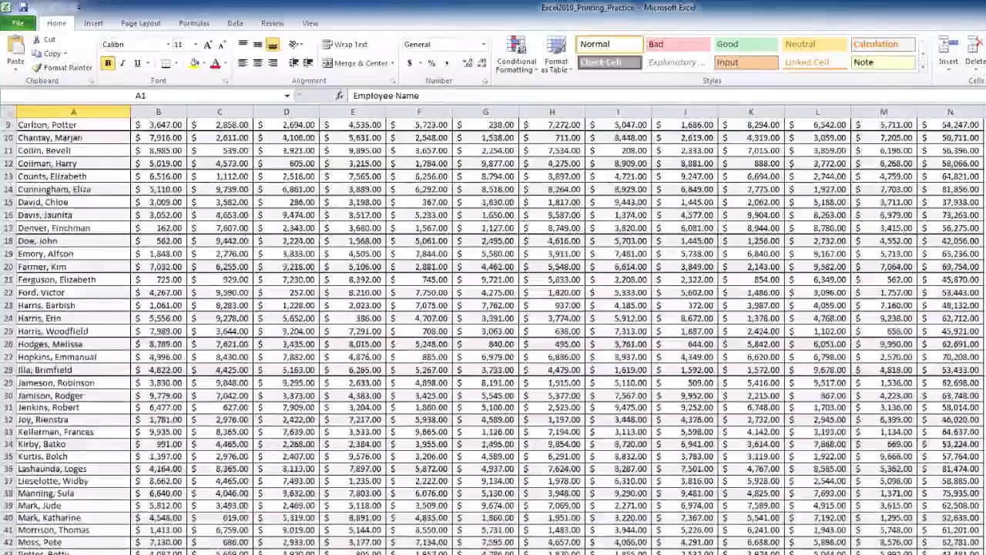
pyautogui.scroll(-4, 131, 131)
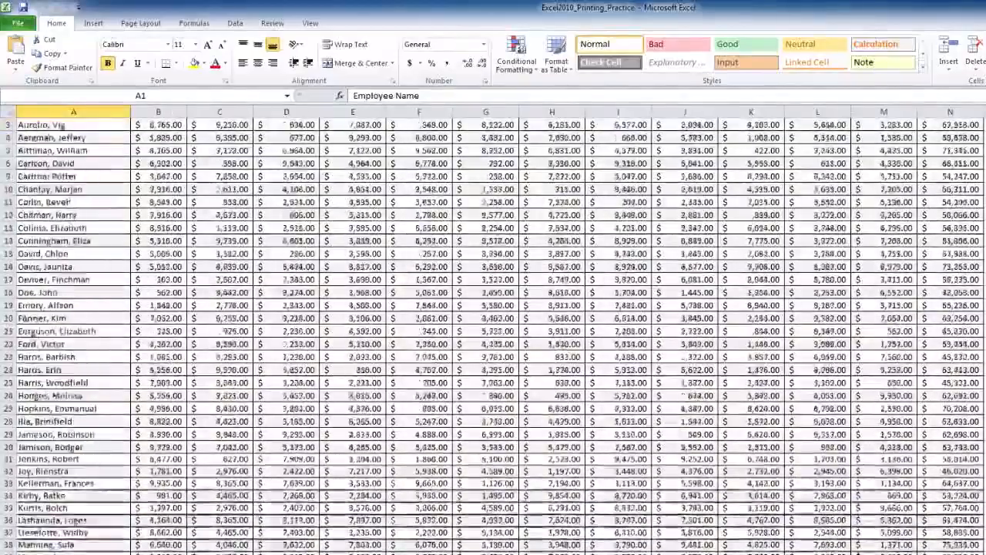
pyautogui.scroll(-8, 493, 331)
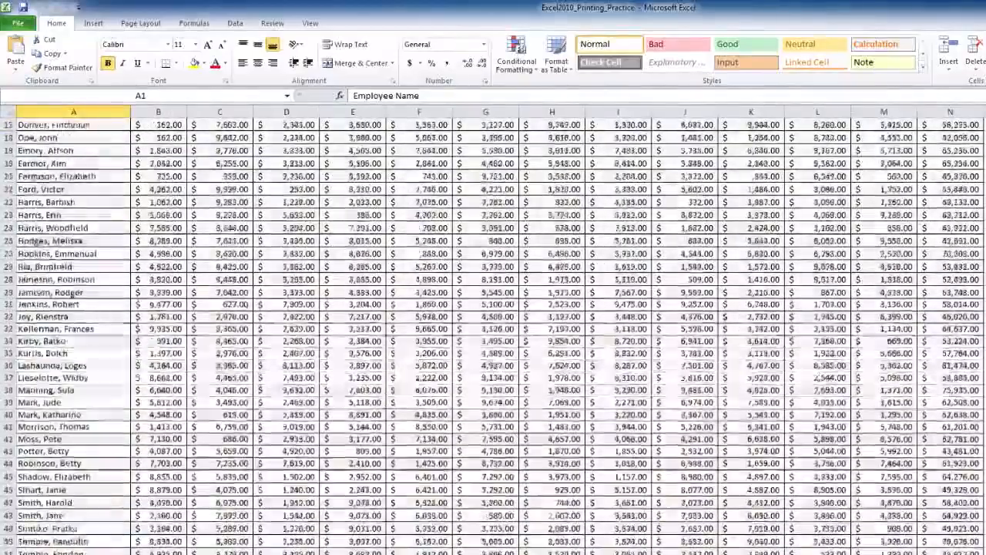
pyautogui.scroll(-1, 493, 254)
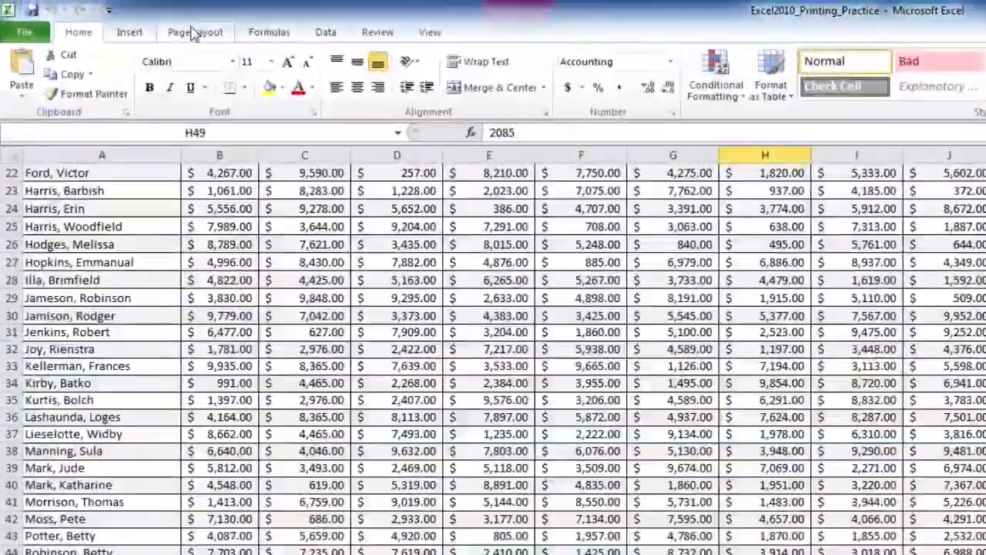
# Open the print titles settings and set rows 1 to 6 ($1:$6) as the rows to repeat at top
pyautogui.click(192, 33)
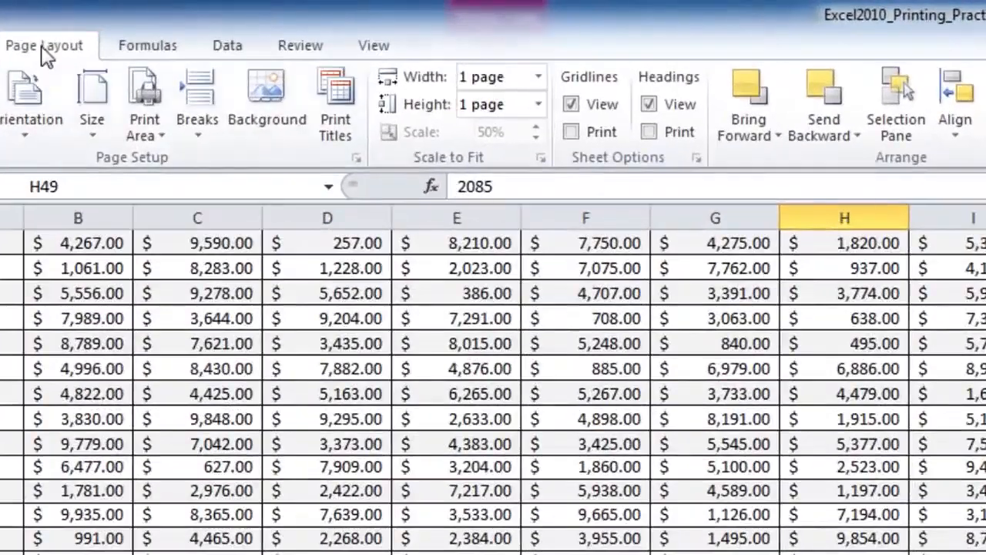
pyautogui.click(338, 137)
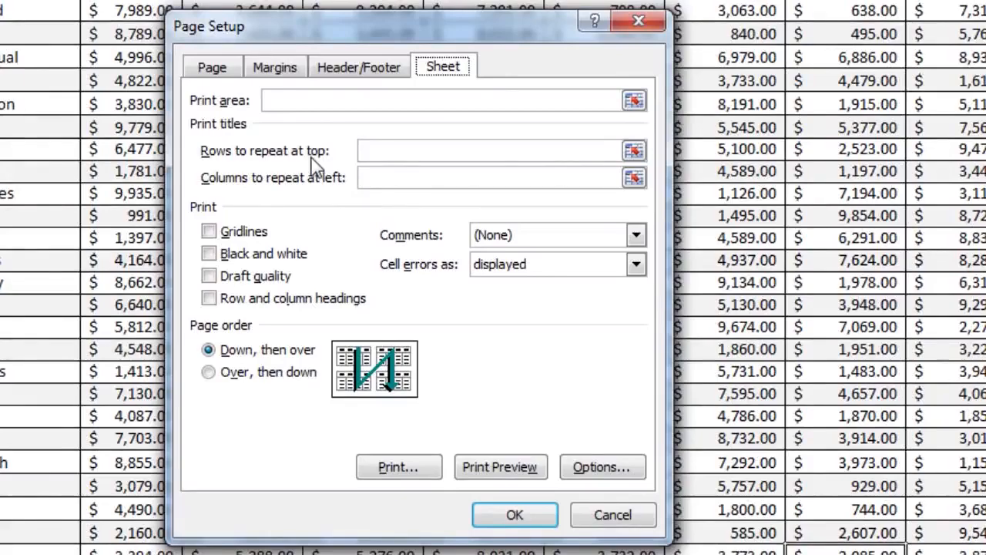
pyautogui.click(633, 151)
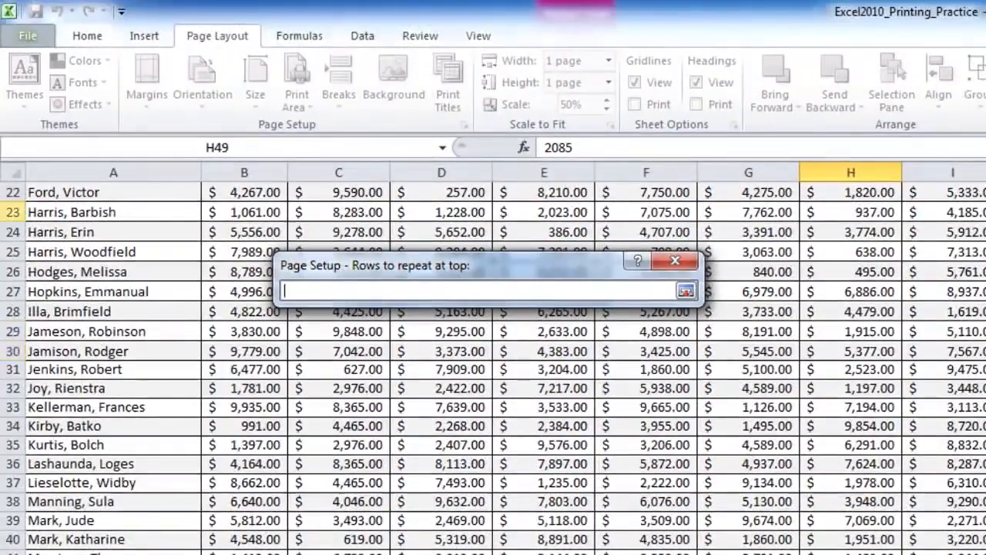
pyautogui.scroll(2, 46, 254)
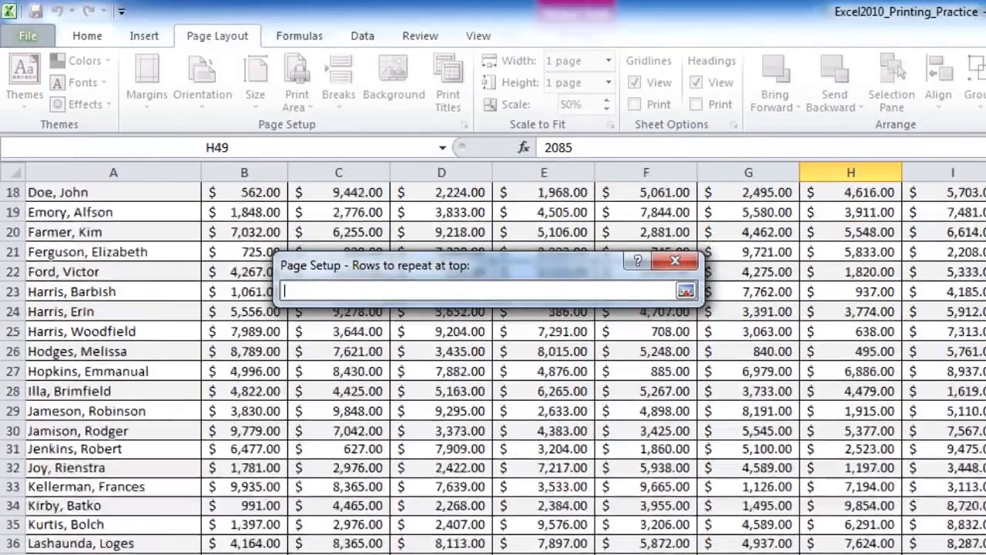
pyautogui.scroll(6, 13, 234)
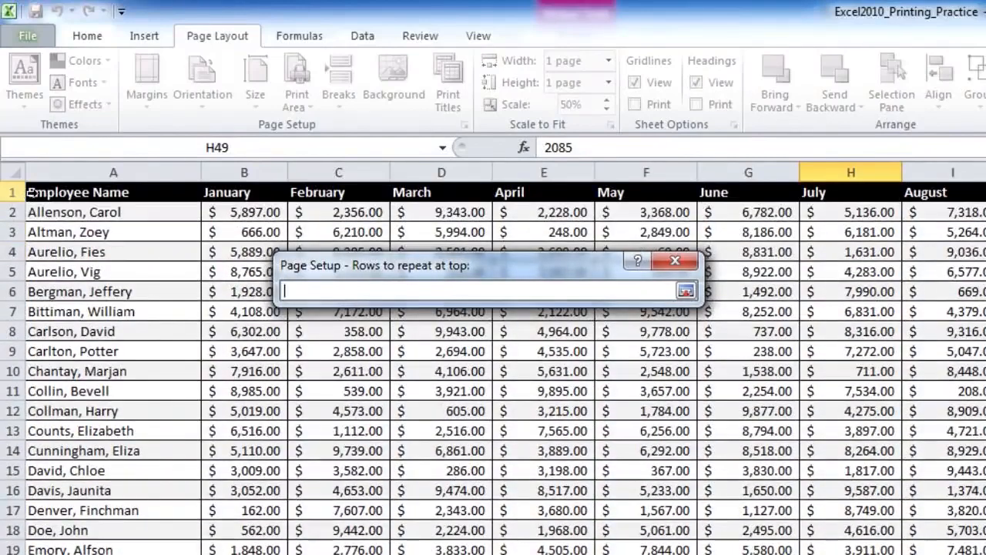
pyautogui.click(13, 192)
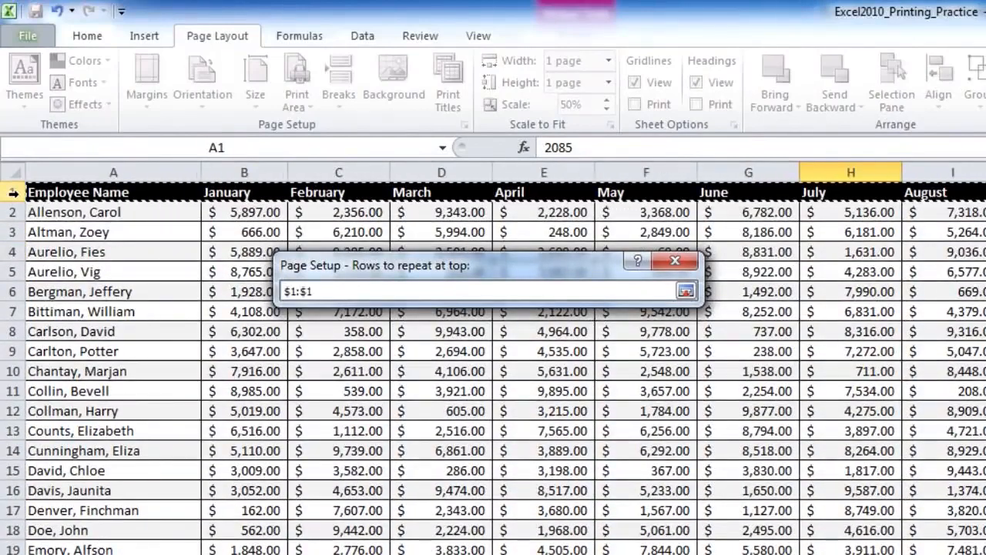
pyautogui.moveTo(11, 231); pyautogui.dragTo(14, 282)
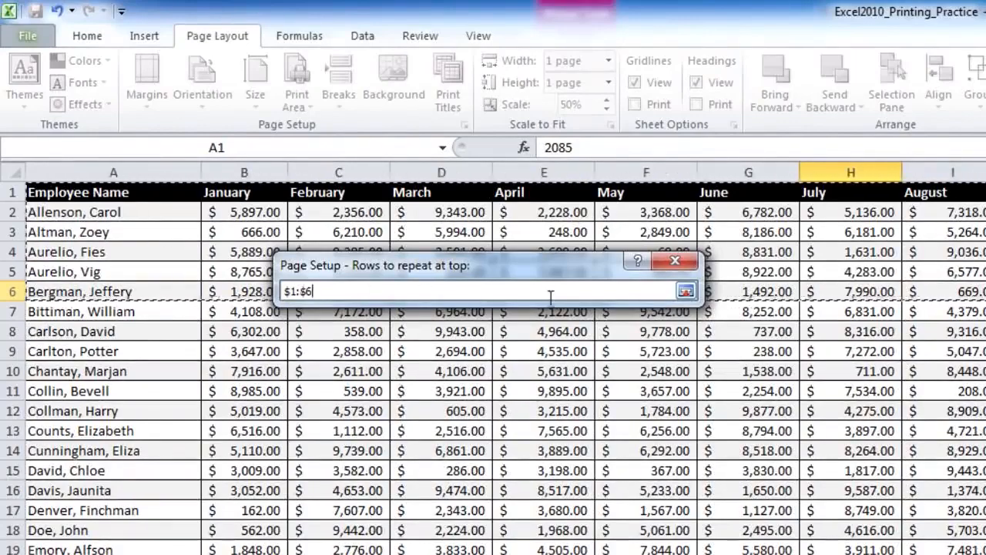
pyautogui.click(686, 291)
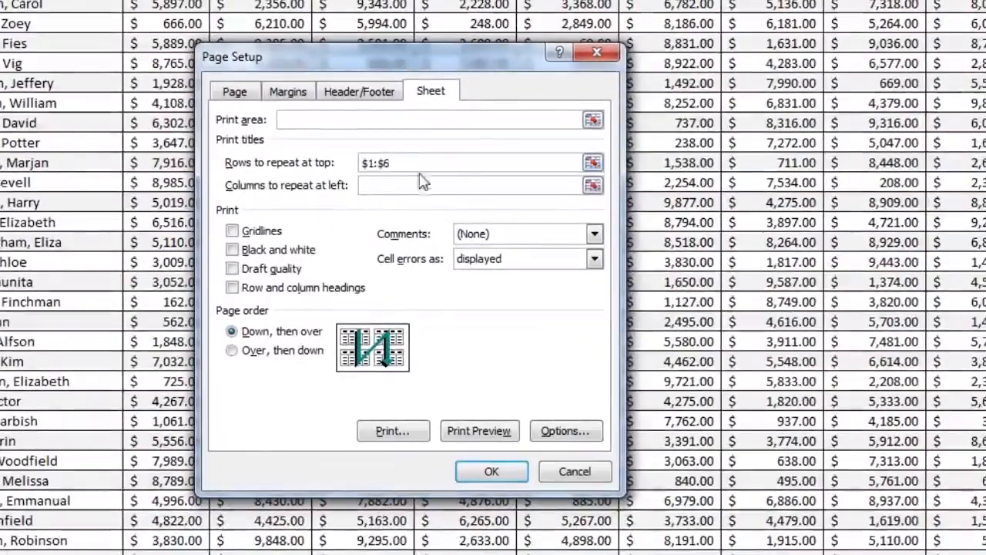
# Set columns A to E ($A:$E) as the columns to repeat at left, apply the page setup, and open the print preview
pyautogui.click(592, 185)
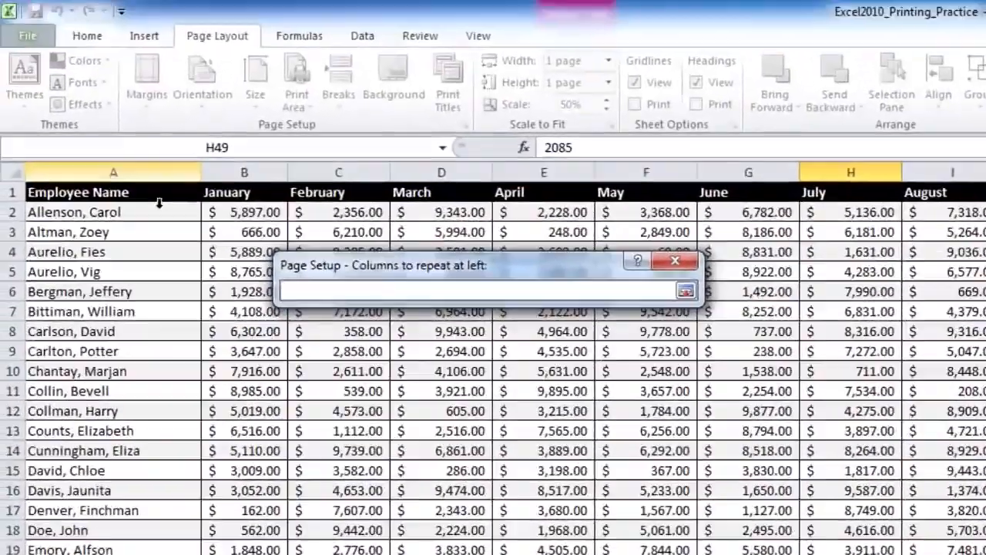
pyautogui.moveTo(90, 172); pyautogui.dragTo(586, 172)
pyautogui.click(685, 291)
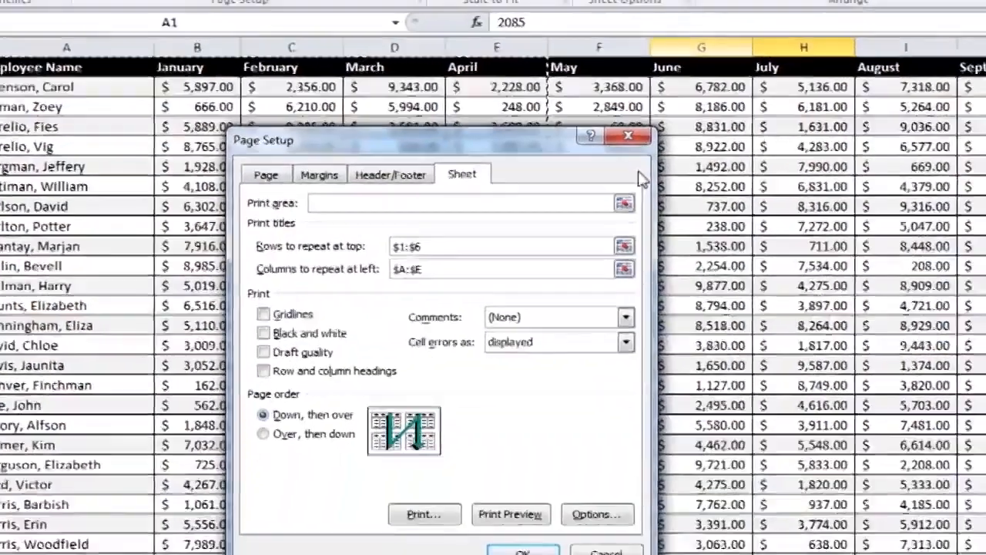
pyautogui.click(506, 470)
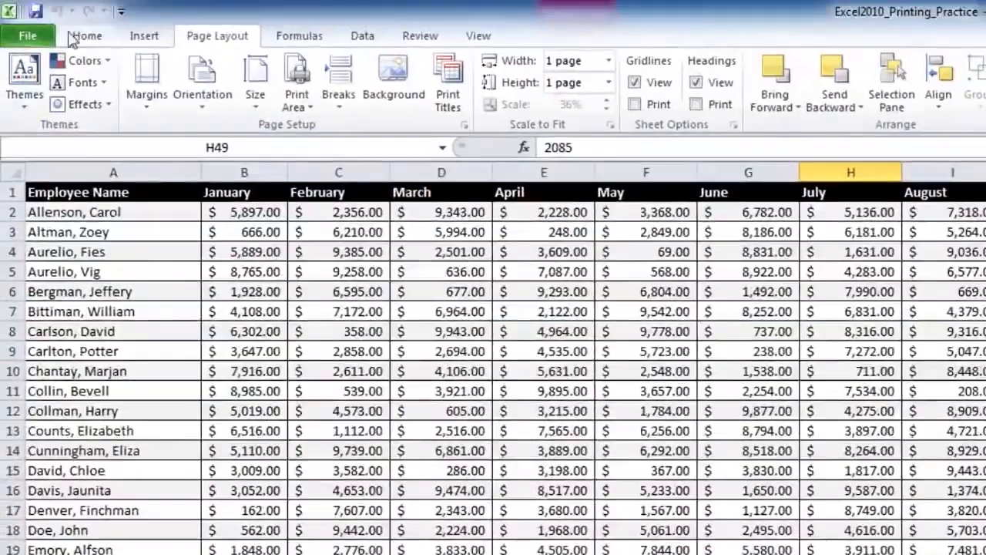
pyautogui.click(27, 36)
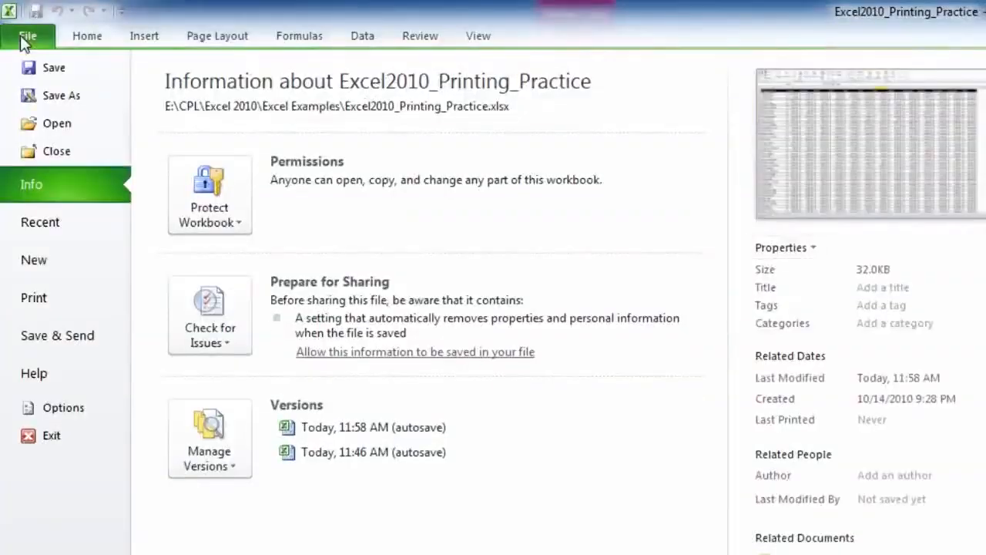
pyautogui.click(31, 299)
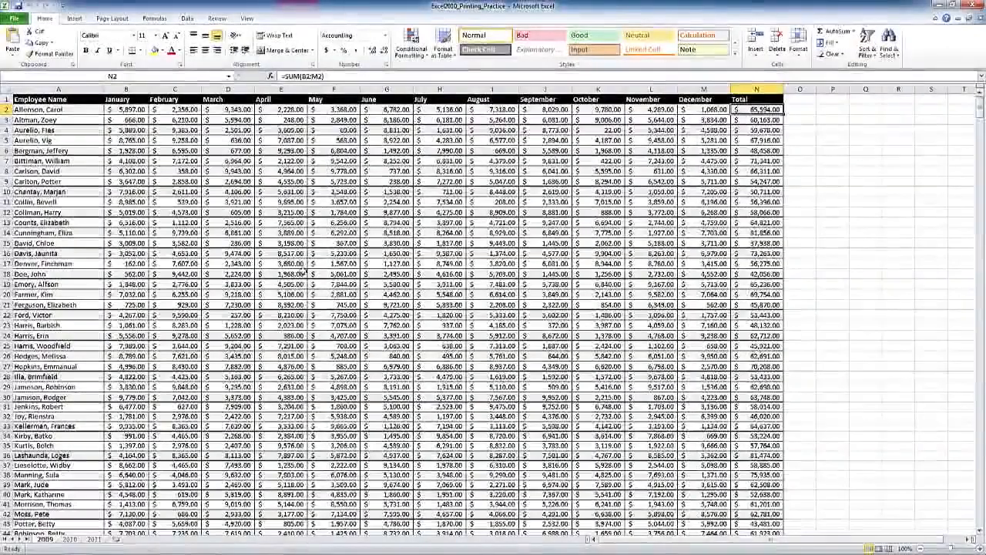
# Select the February column and insert a page break before it
pyautogui.click(113, 19)
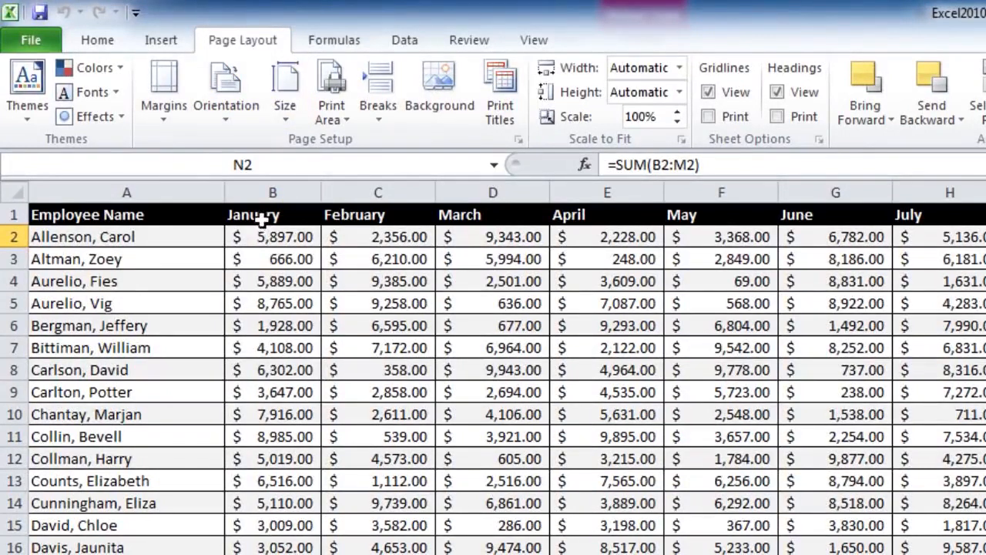
pyautogui.click(273, 185)
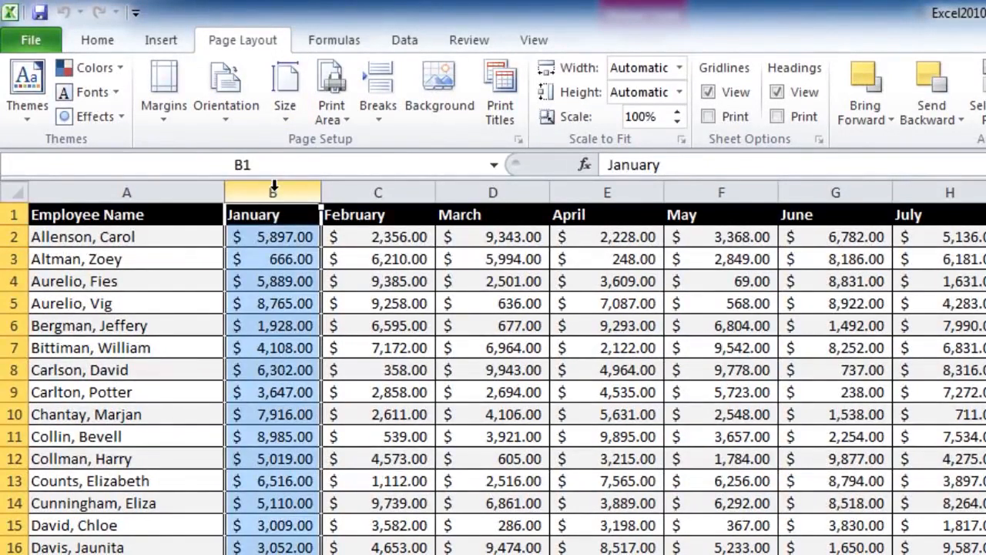
pyautogui.click(382, 190)
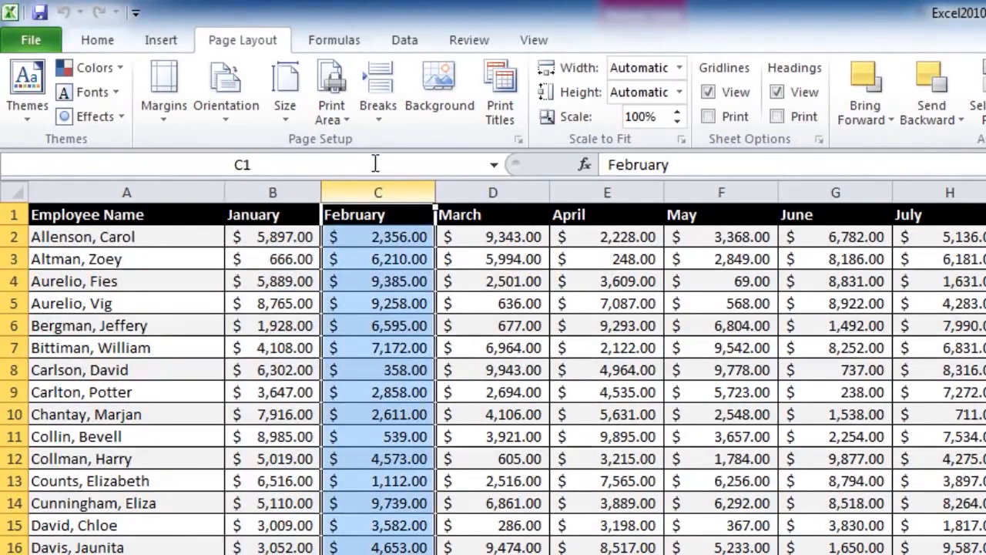
pyautogui.click(376, 108)
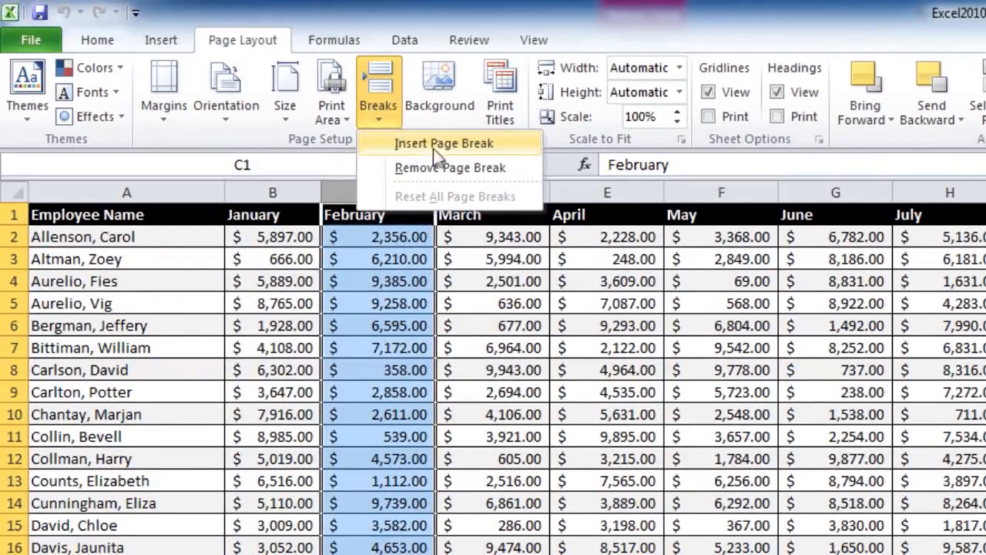
pyautogui.click(452, 151)
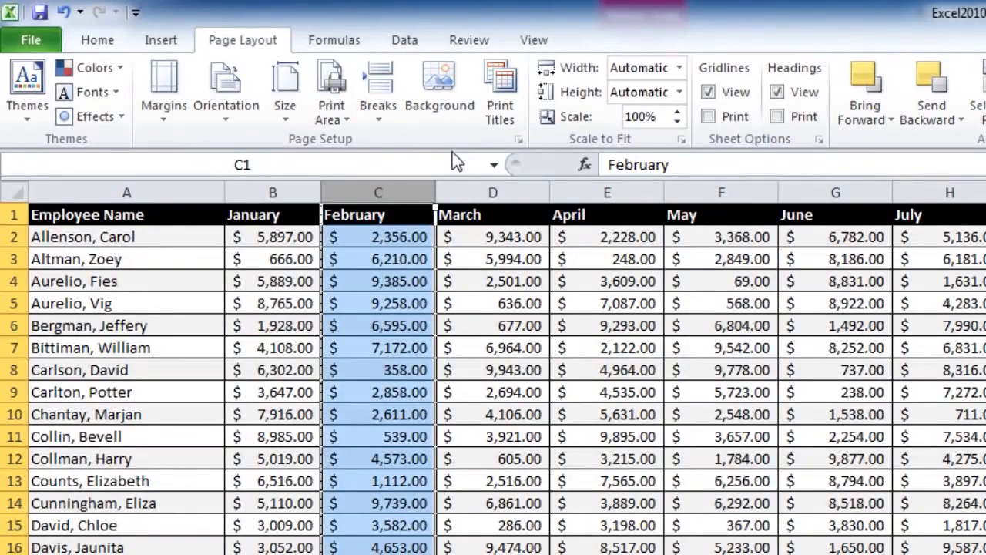
# Deselect the column and open the print preview to check the page break between January and February
pyautogui.click(378, 232)
pyautogui.click(23, 46)
pyautogui.click(39, 253)
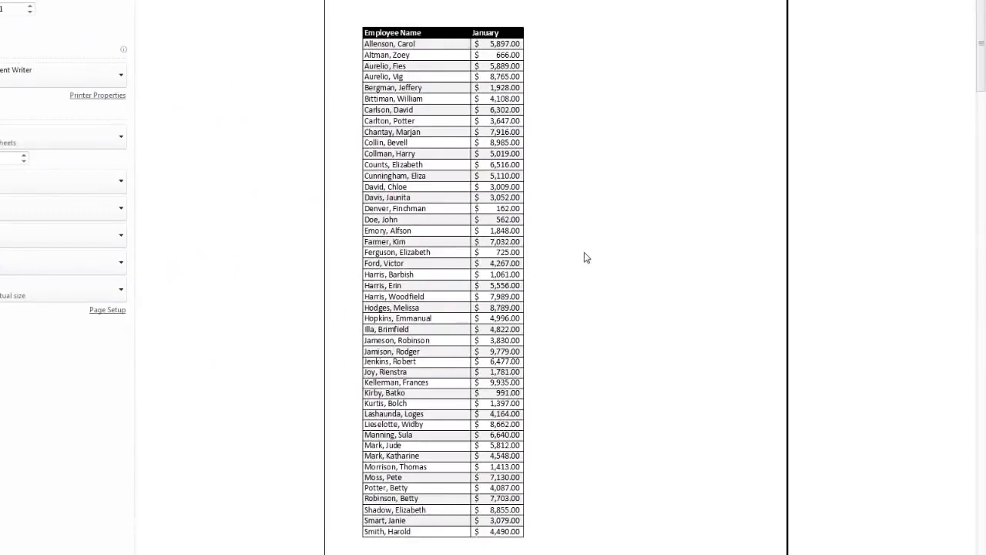